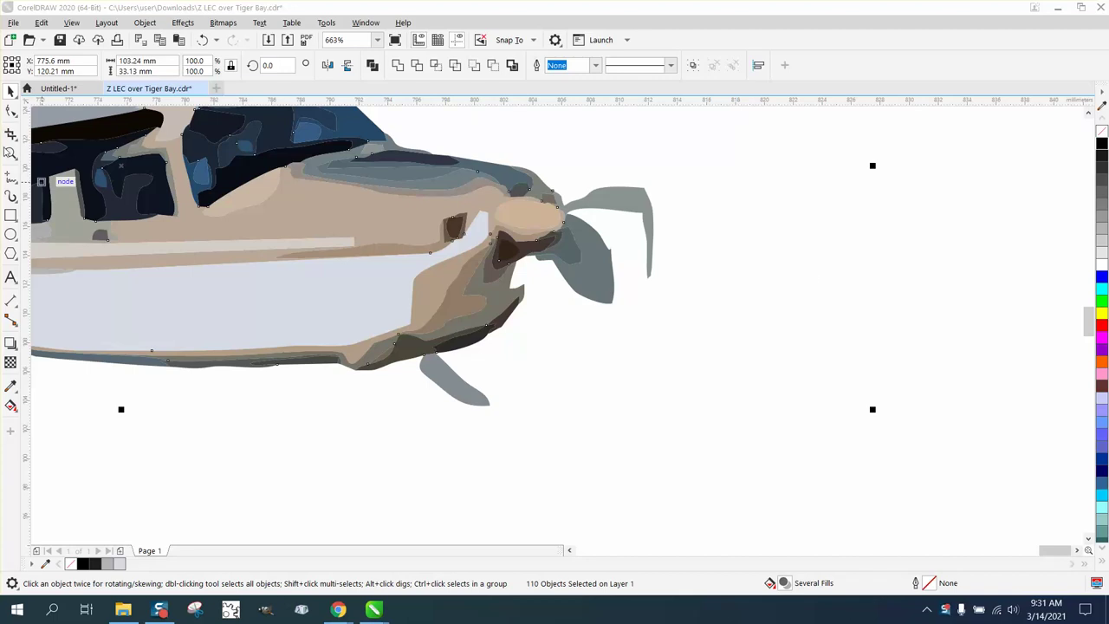
# Step: Zoom in on the nose and delete the upper propeller blade's curled tip and spike-base nodes
pyautogui.press('z')
pyautogui.moveTo(762, 318); pyautogui.dragTo(762, 318)
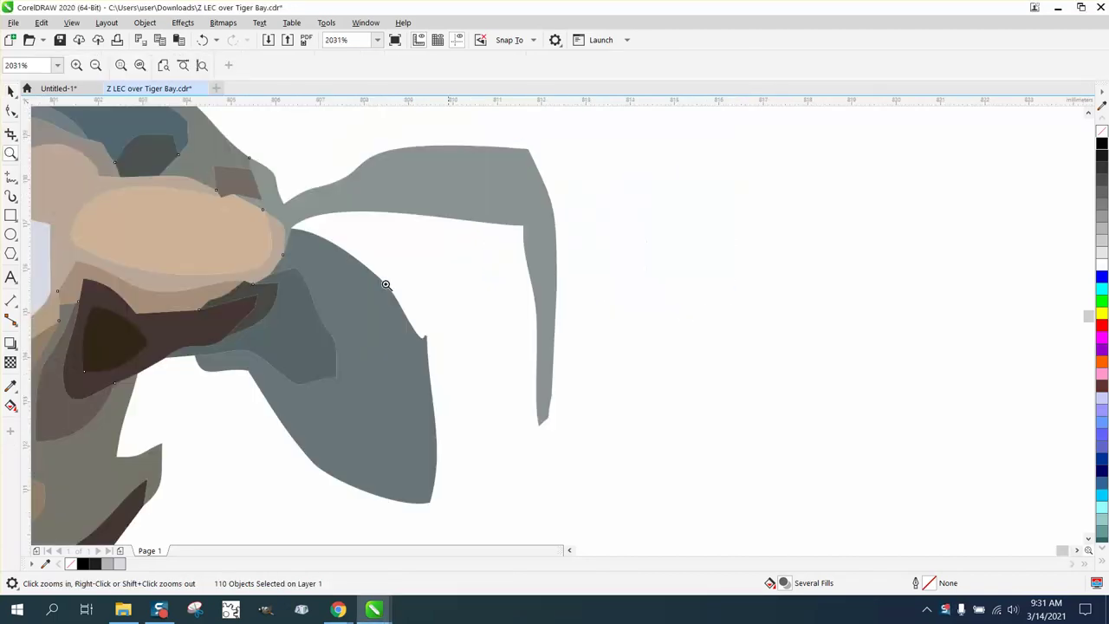
pyautogui.rightClick(360, 277)
pyautogui.rightClick(408, 298)
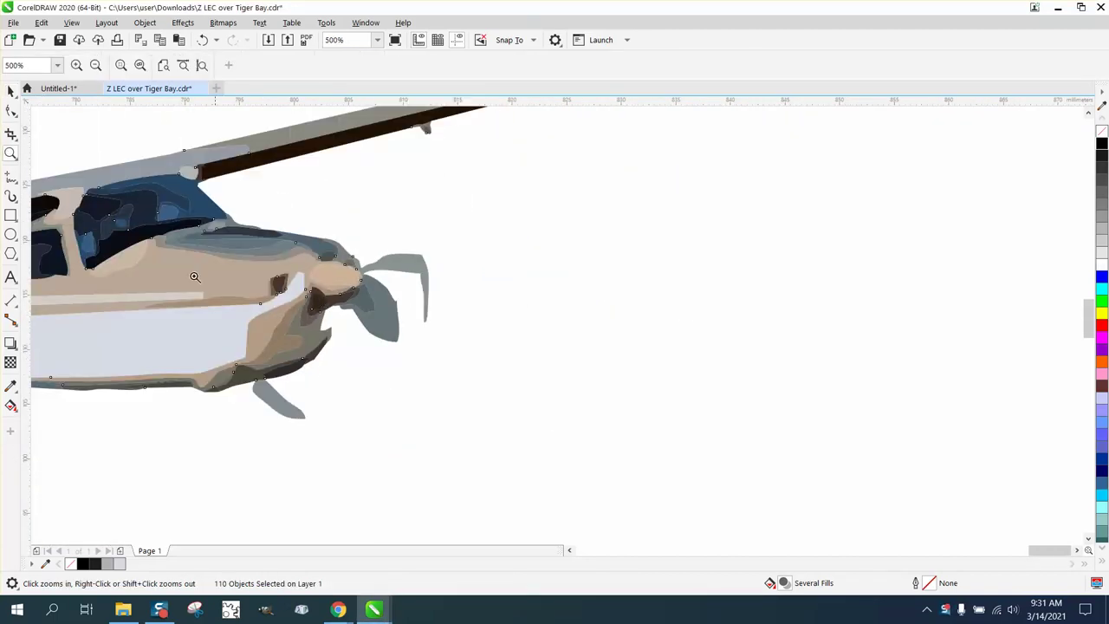
pyautogui.moveTo(190, 233); pyautogui.dragTo(681, 494)
pyautogui.click(12, 110)
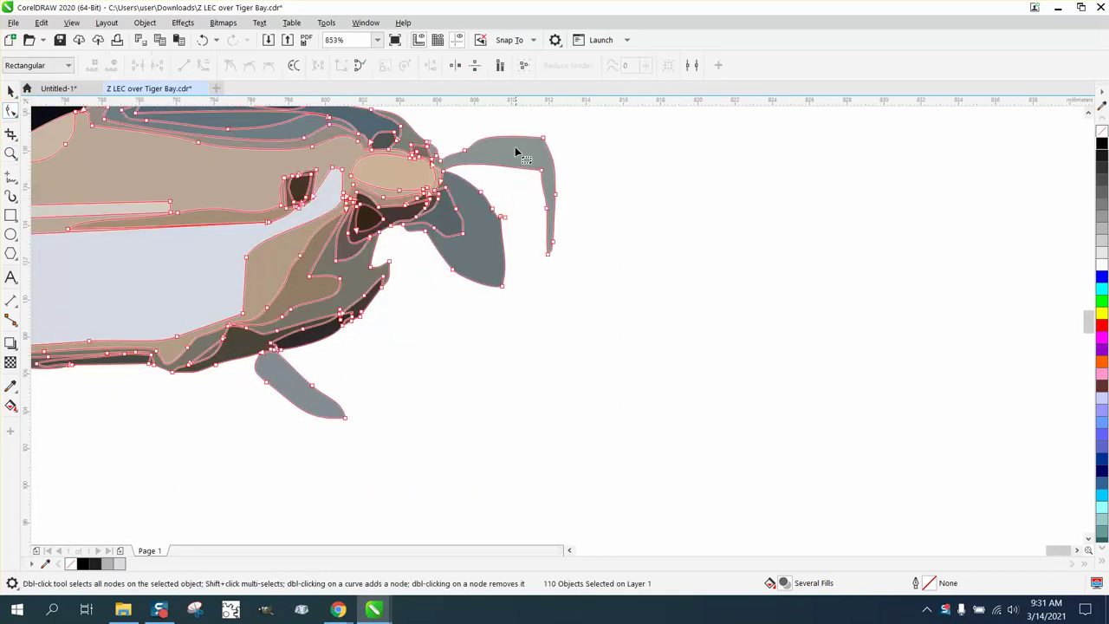
pyautogui.moveTo(520, 128); pyautogui.dragTo(601, 289)
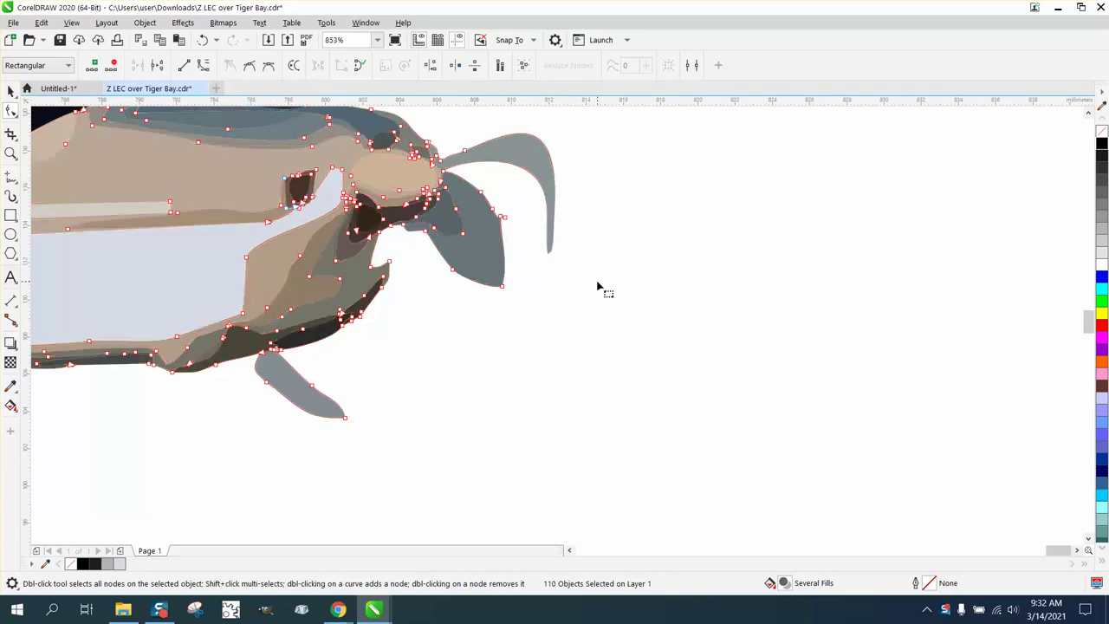
pyautogui.press('Delete')
pyautogui.click(465, 154)
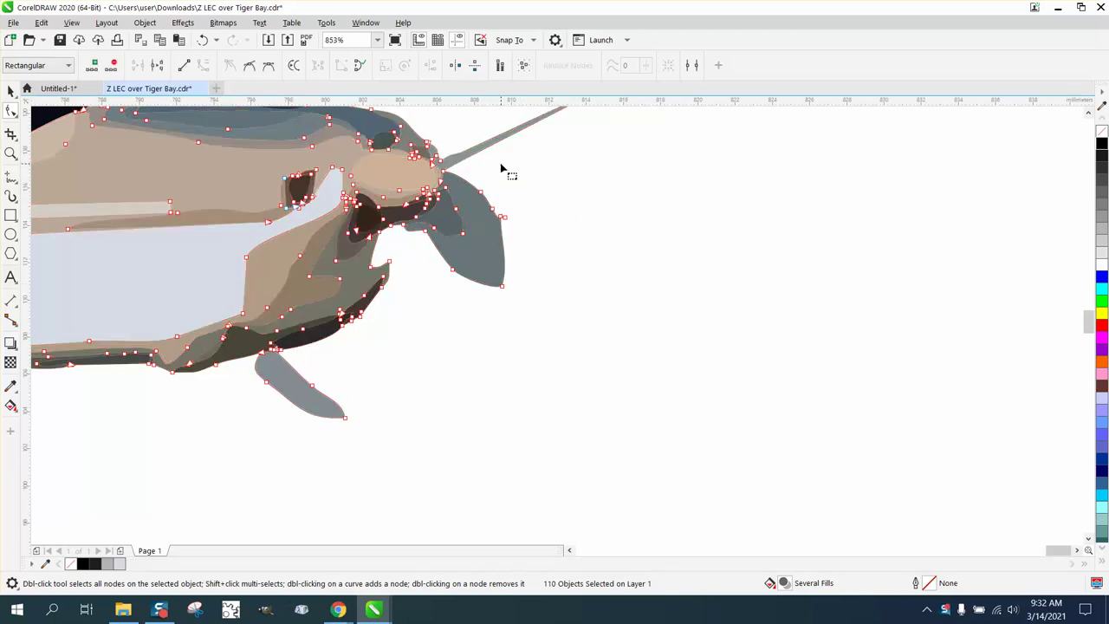
pyautogui.press('Delete')
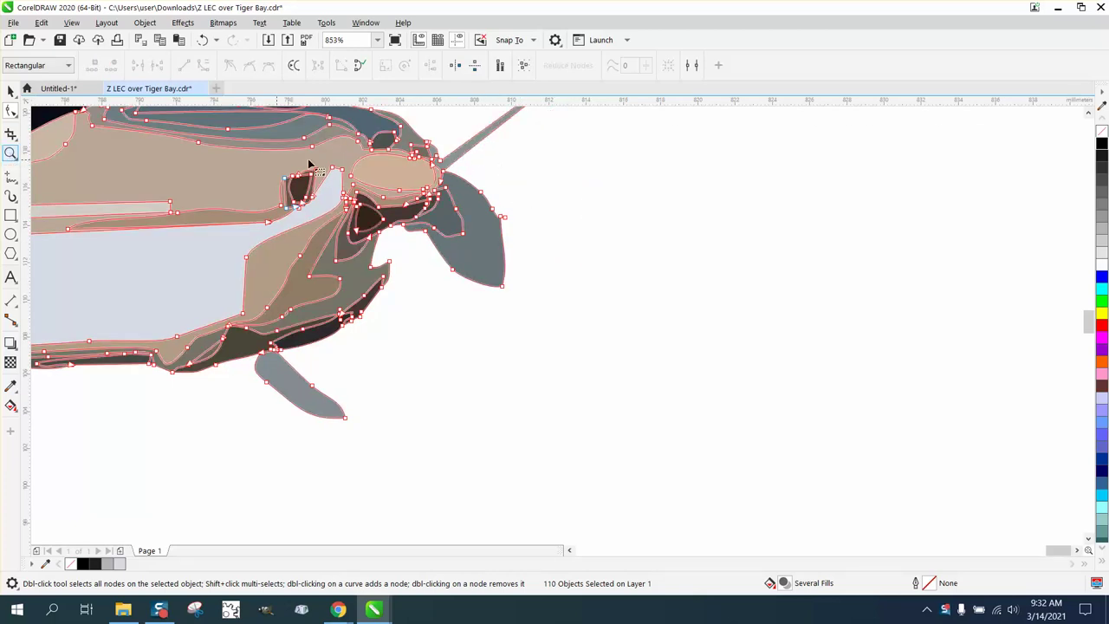
# Step: Convert the segment where the blade meets the nose to a straight line with To Line
pyautogui.click(50, 153)
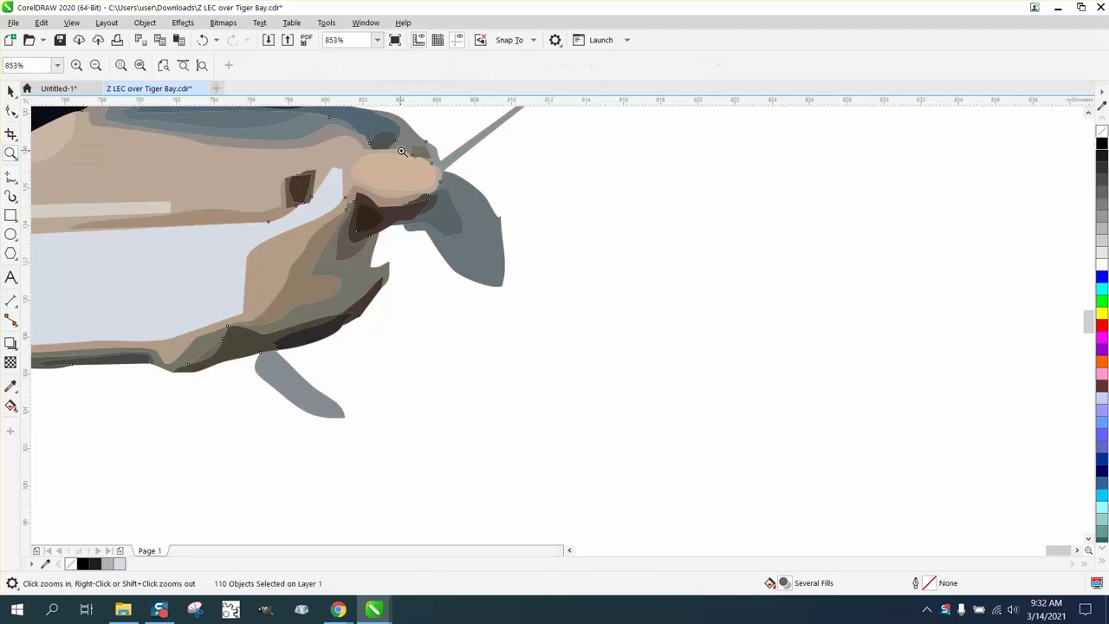
pyautogui.moveTo(418, 149); pyautogui.dragTo(526, 210)
pyautogui.click(10, 111)
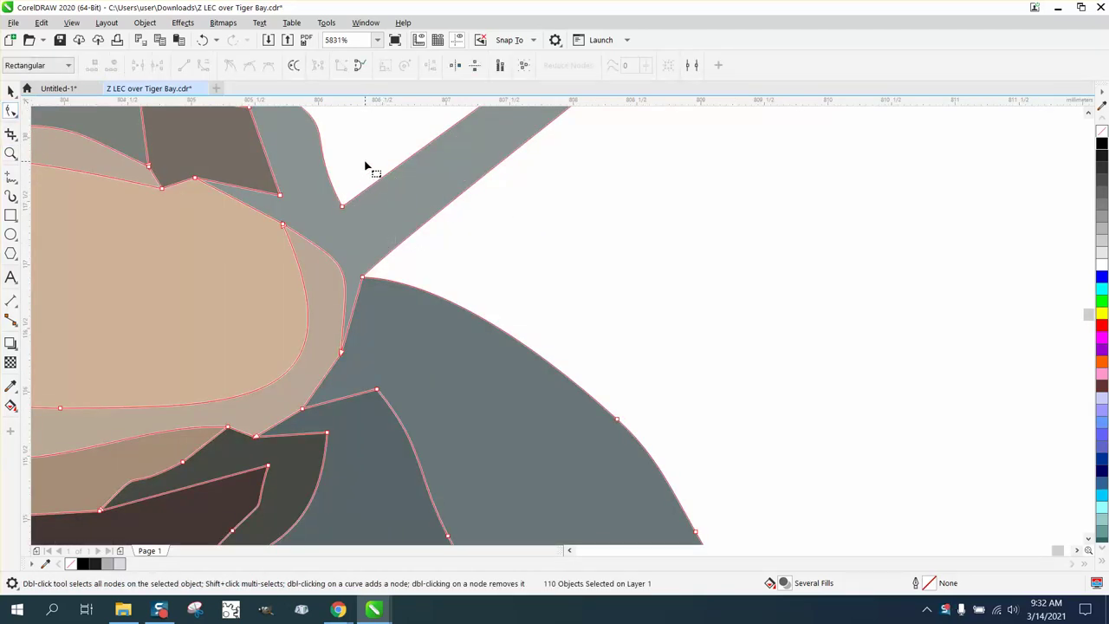
pyautogui.moveTo(336, 301); pyautogui.dragTo(339, 298)
pyautogui.rightClick(362, 279)
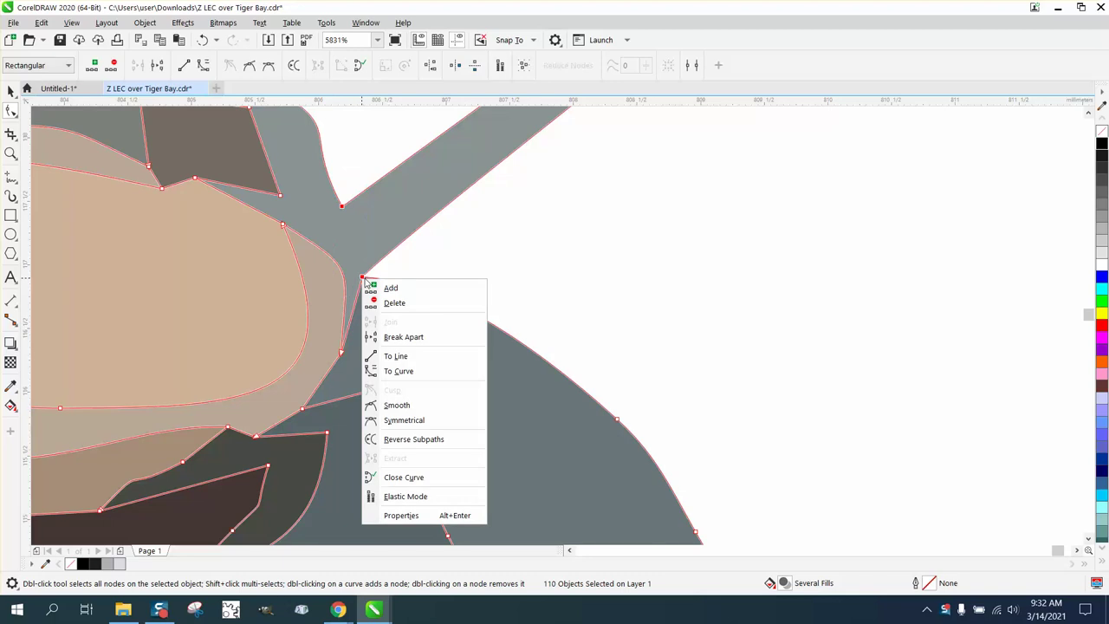
pyautogui.click(396, 355)
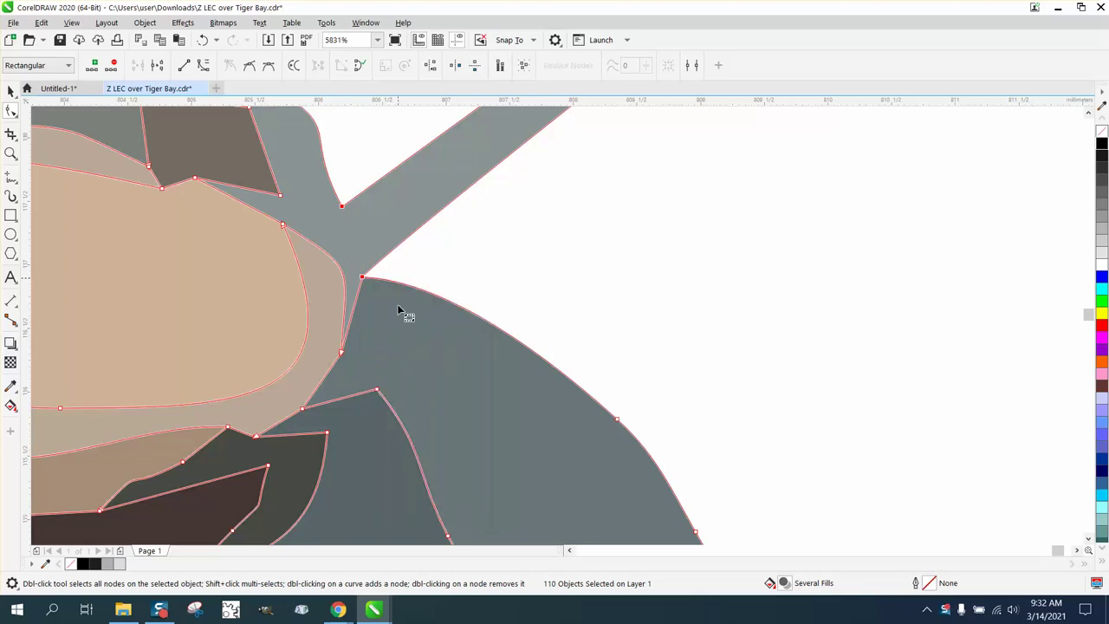
pyautogui.scroll(-4, 402, 208)
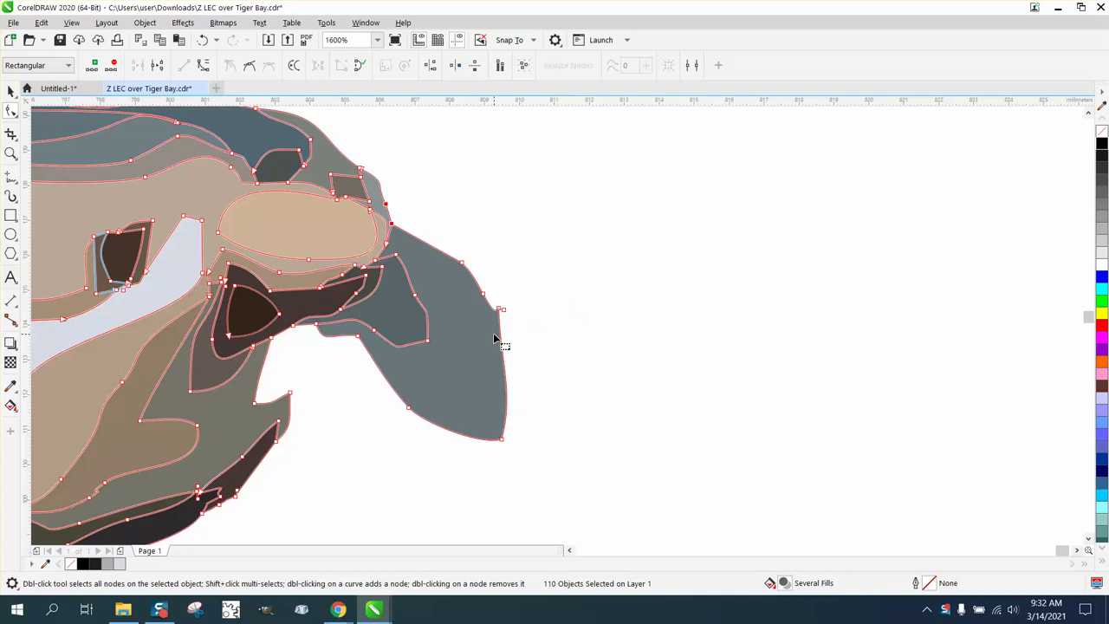
# Step: Delete the nodes at the lower grey blade's tip
pyautogui.scroll(-1, 532, 293)
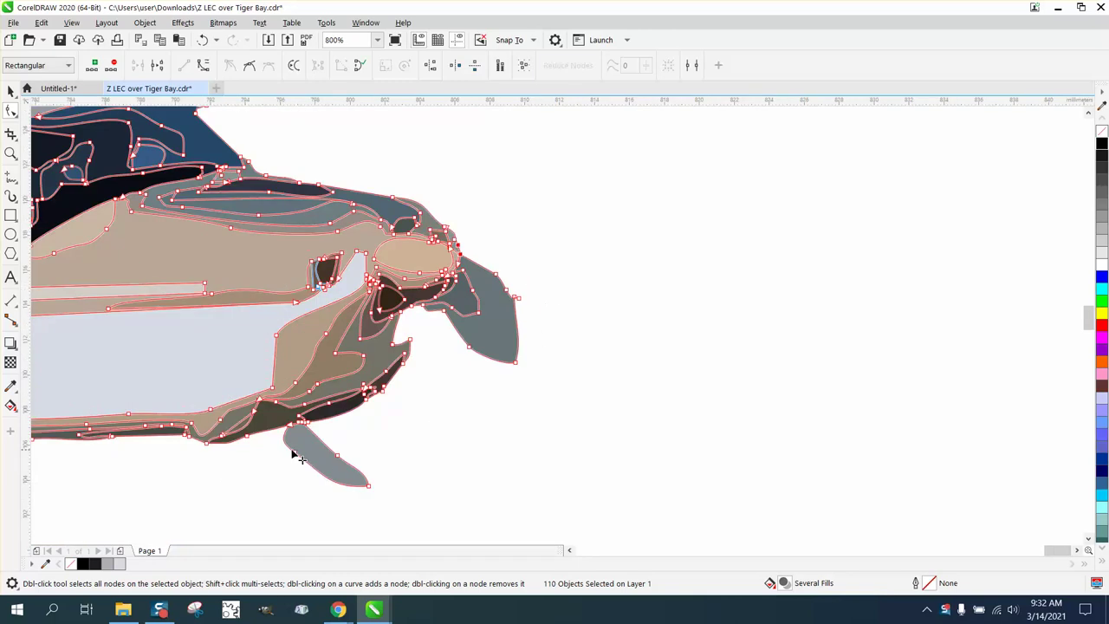
pyautogui.moveTo(387, 446); pyautogui.dragTo(298, 507)
pyautogui.press('Delete')
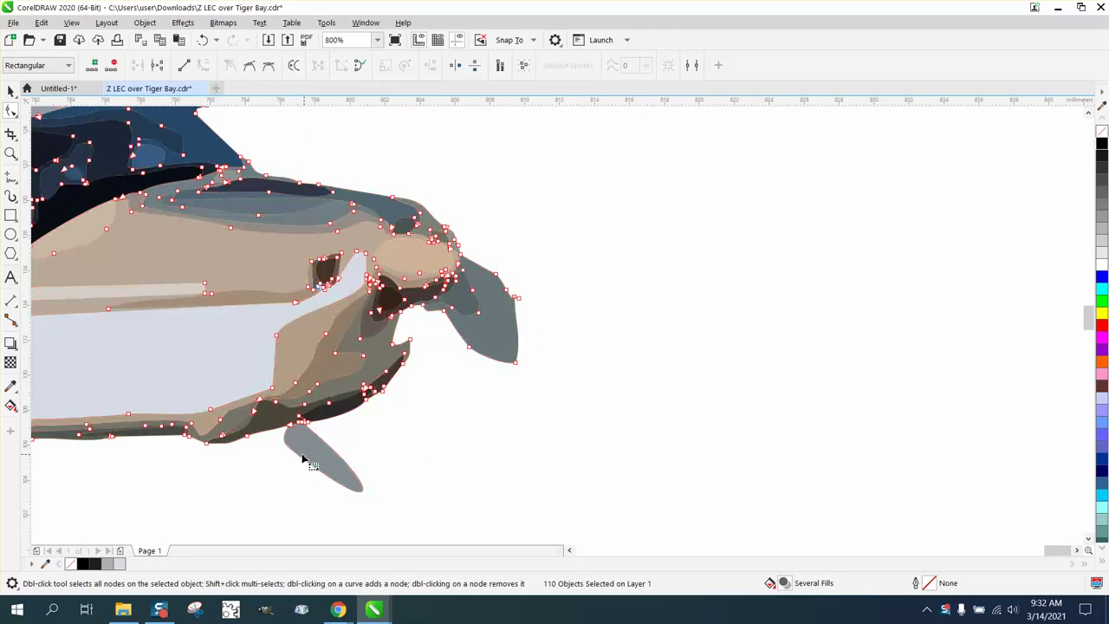
# Step: Pull the lower blade's top nodes into a point, then delete its remaining nodes
pyautogui.click(10, 153)
pyautogui.moveTo(245, 377); pyautogui.dragTo(449, 496)
pyautogui.click(10, 110)
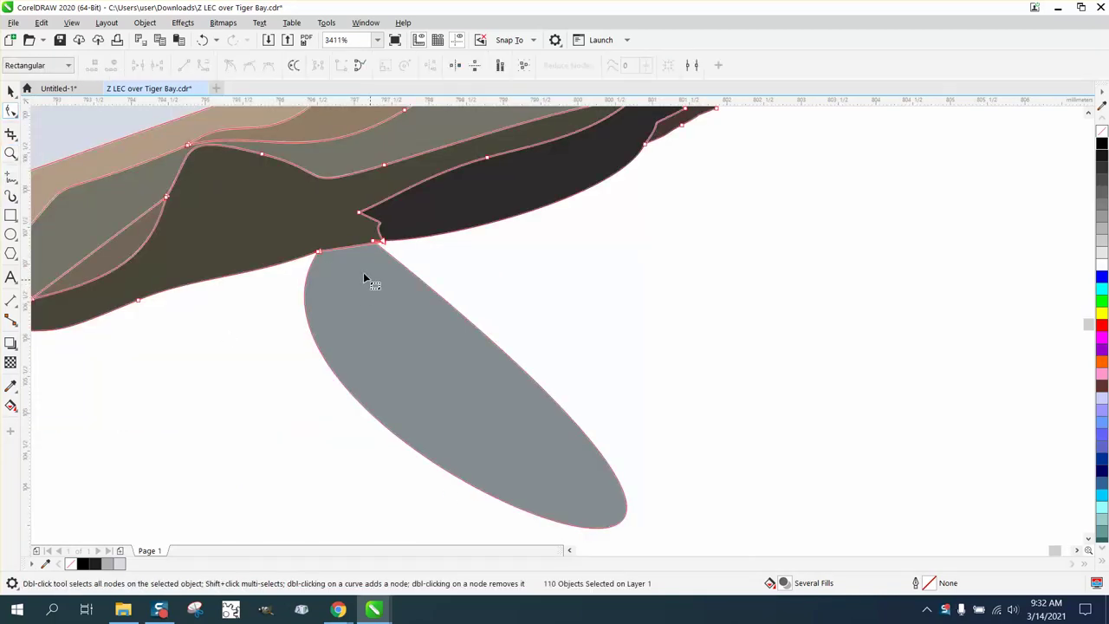
pyautogui.moveTo(320, 253); pyautogui.dragTo(401, 286)
pyautogui.click(379, 247)
pyautogui.moveTo(312, 271); pyautogui.dragTo(707, 543)
pyautogui.press('Delete')
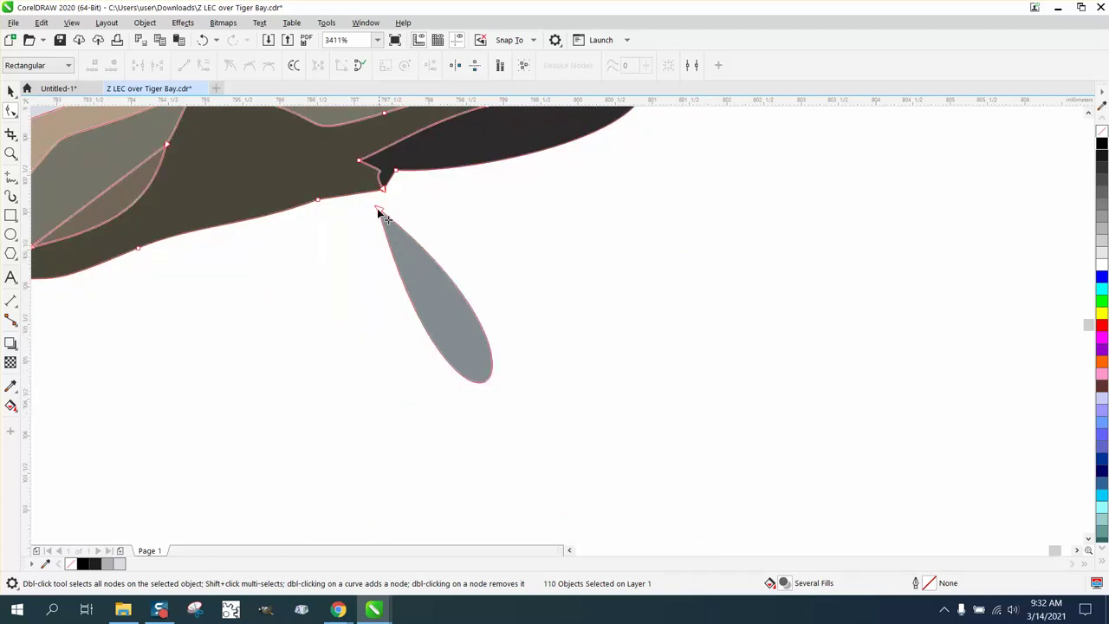
pyautogui.press('Delete')
# Step: Delete the right-side and lower nodes of the grey blade shape at the nose
pyautogui.scroll(-5, 426, 278)
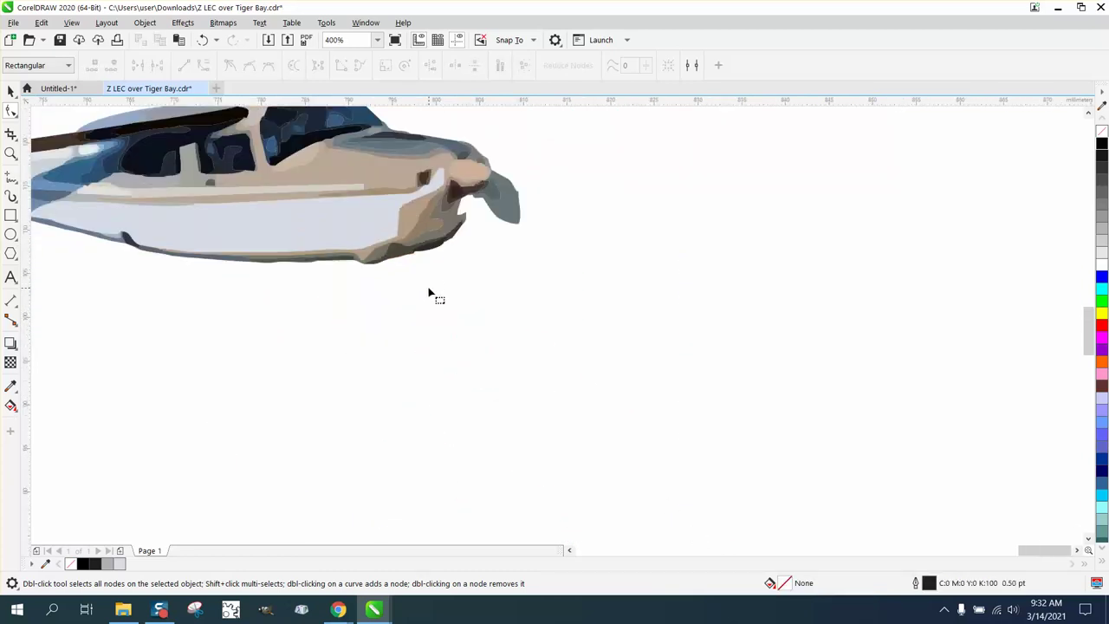
pyautogui.click(512, 205)
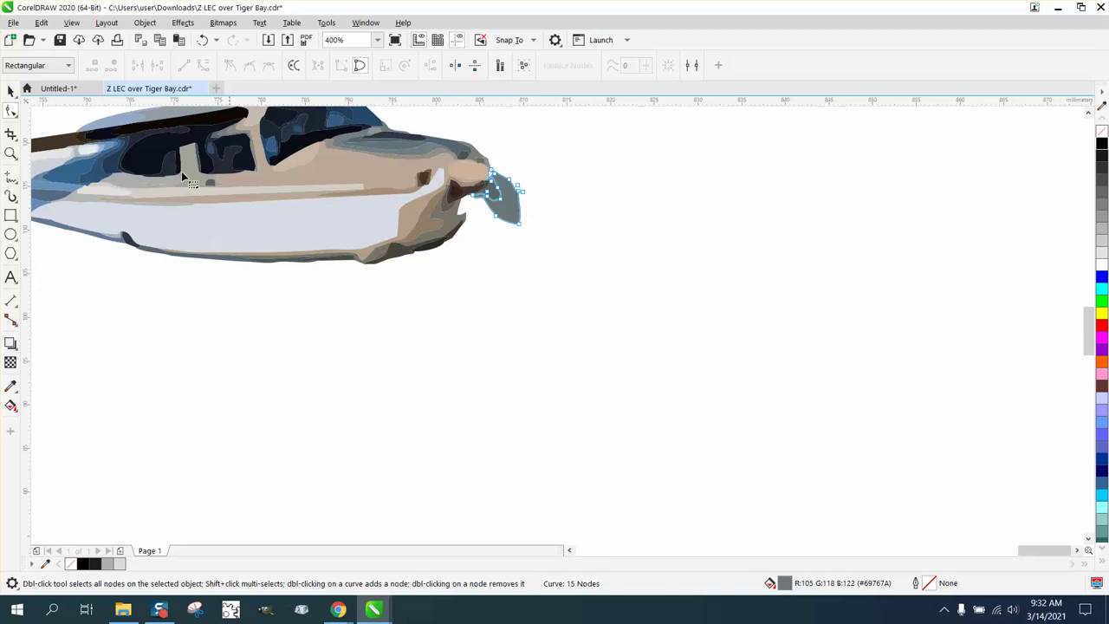
pyautogui.click(11, 153)
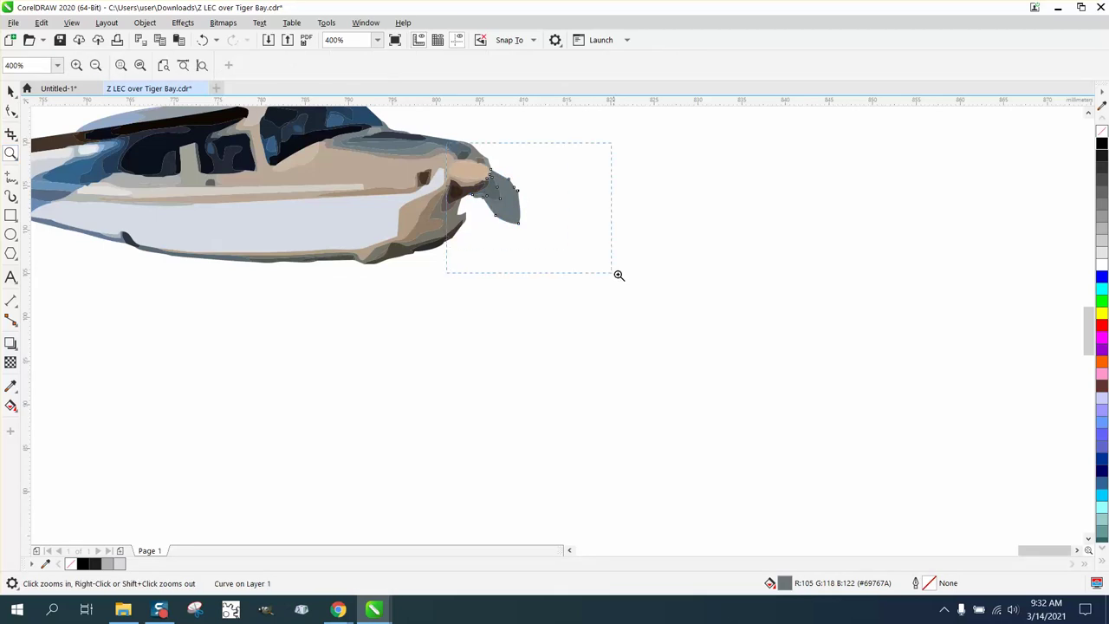
pyautogui.moveTo(619, 275); pyautogui.dragTo(618, 275)
pyautogui.click(11, 110)
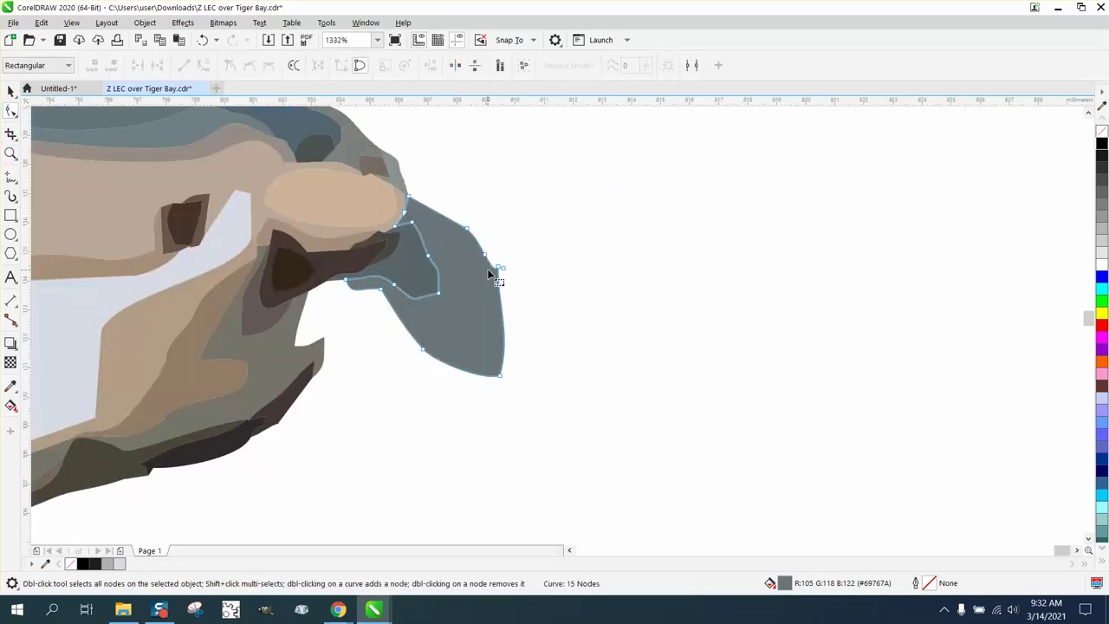
pyautogui.moveTo(535, 220); pyautogui.dragTo(460, 408)
pyautogui.press('Delete')
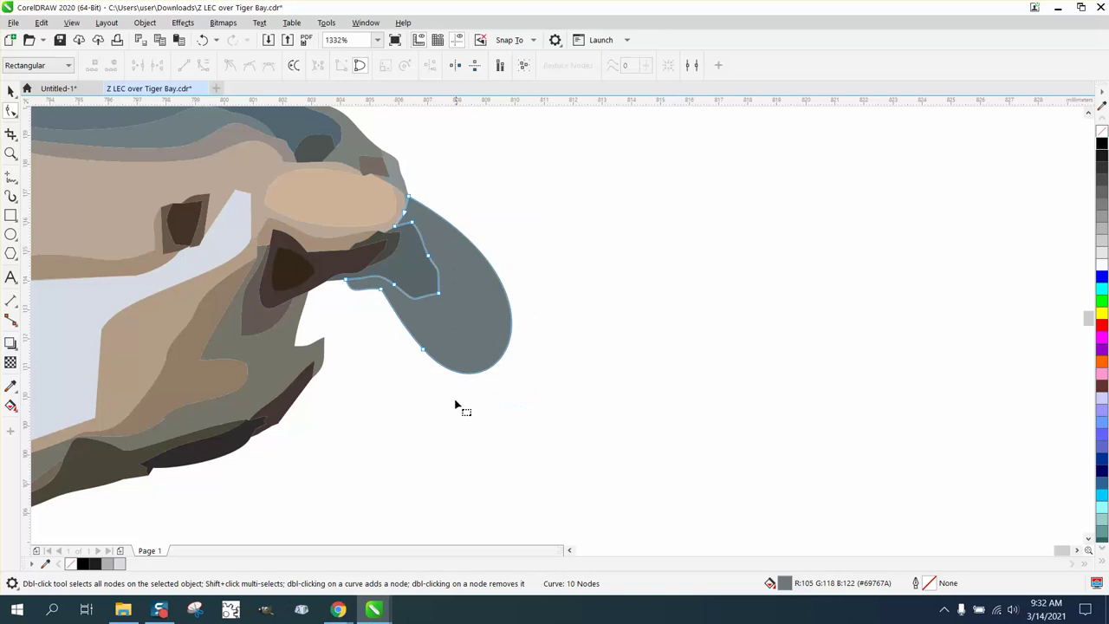
pyautogui.doubleClick(424, 351)
pyautogui.click(381, 290)
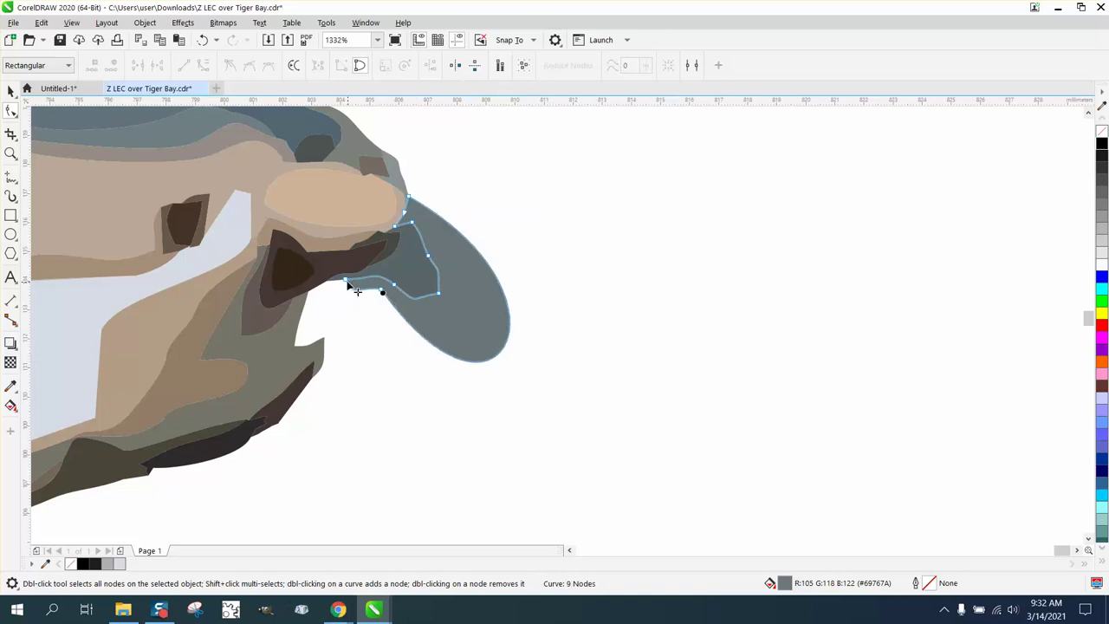
pyautogui.keyDown('shift'); pyautogui.click(346, 283); pyautogui.keyUp('shift')
pyautogui.press('Delete')
# Step: Remove the remaining tip nodes, collapsing the shape to a small sliver
pyautogui.doubleClick(411, 199)
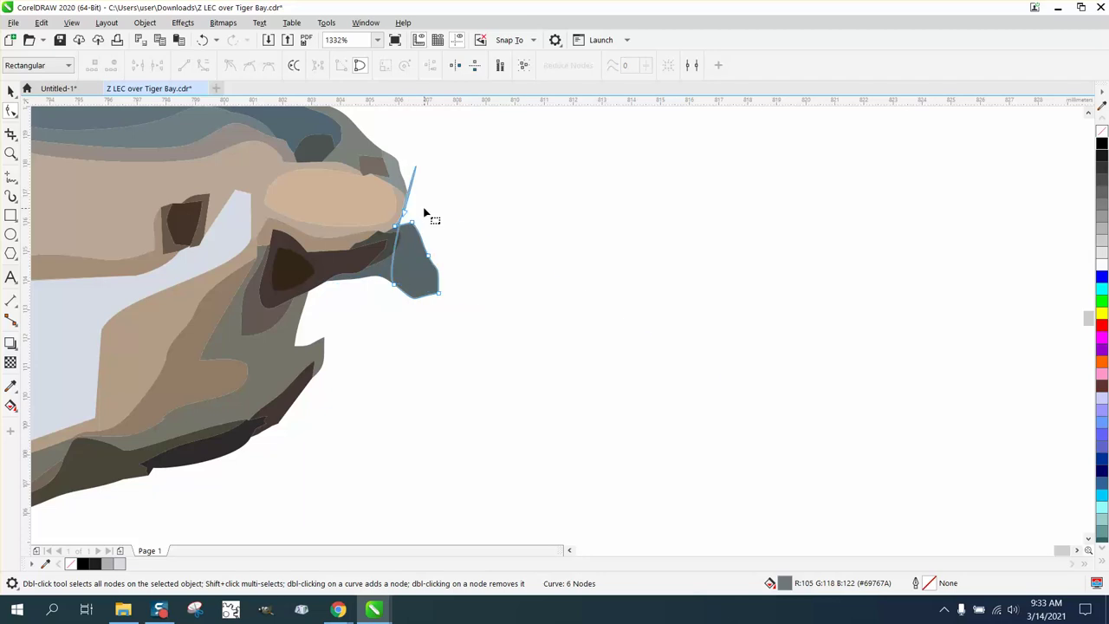
pyautogui.doubleClick(428, 257)
pyautogui.doubleClick(414, 225)
pyautogui.doubleClick(439, 295)
pyautogui.doubleClick(396, 290)
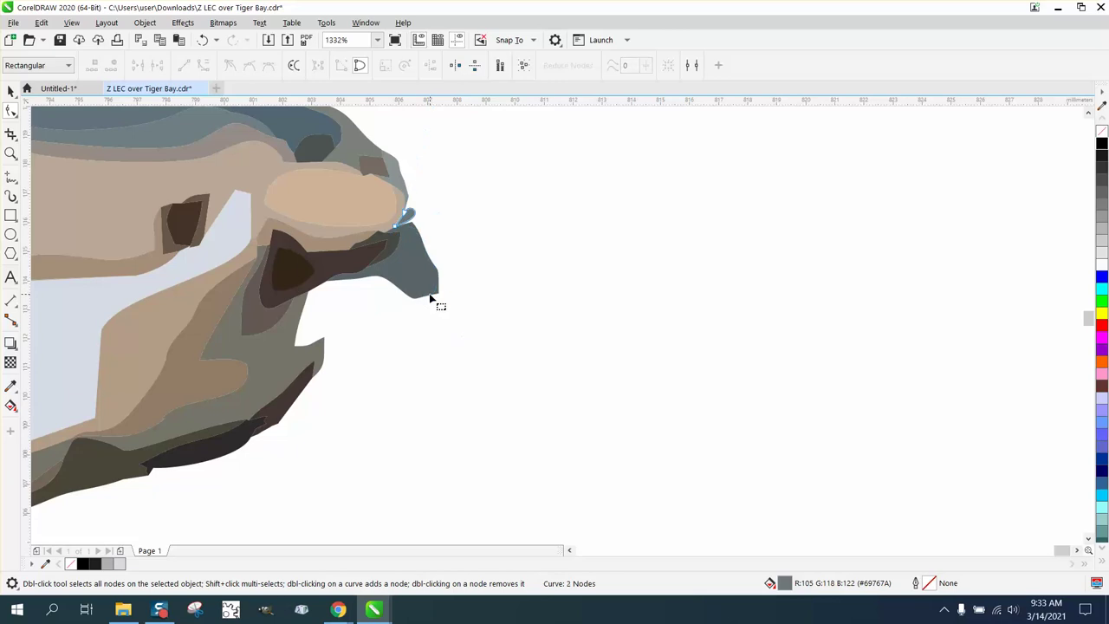
# Step: Delete the dark grey shape in front of the nose by removing all its nodes
pyautogui.click(415, 250)
pyautogui.moveTo(464, 258); pyautogui.dragTo(393, 317)
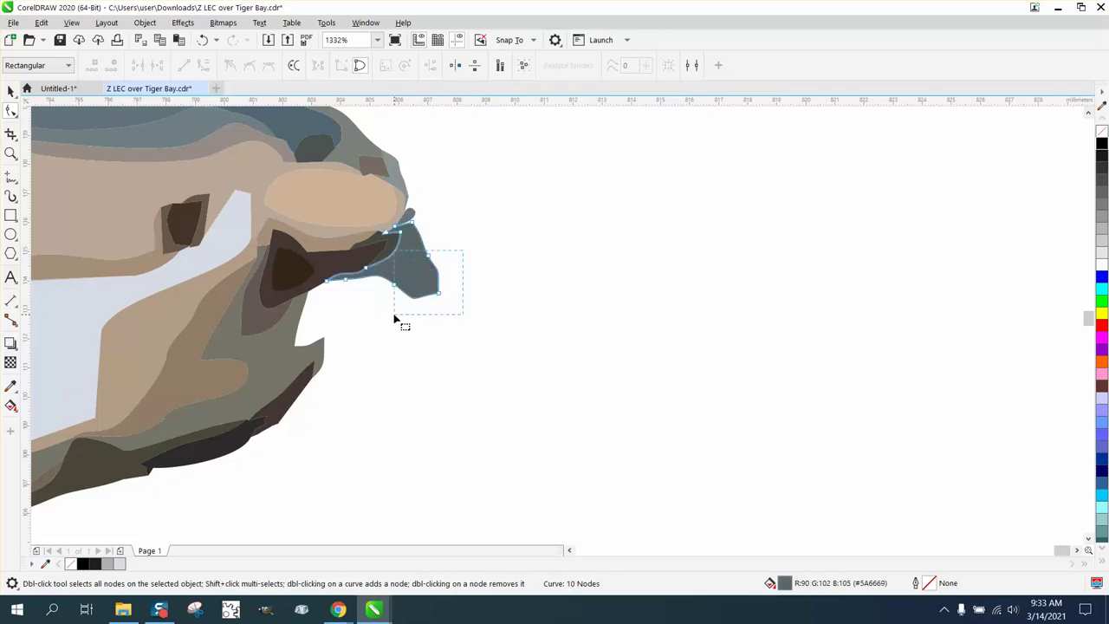
pyautogui.press('Delete')
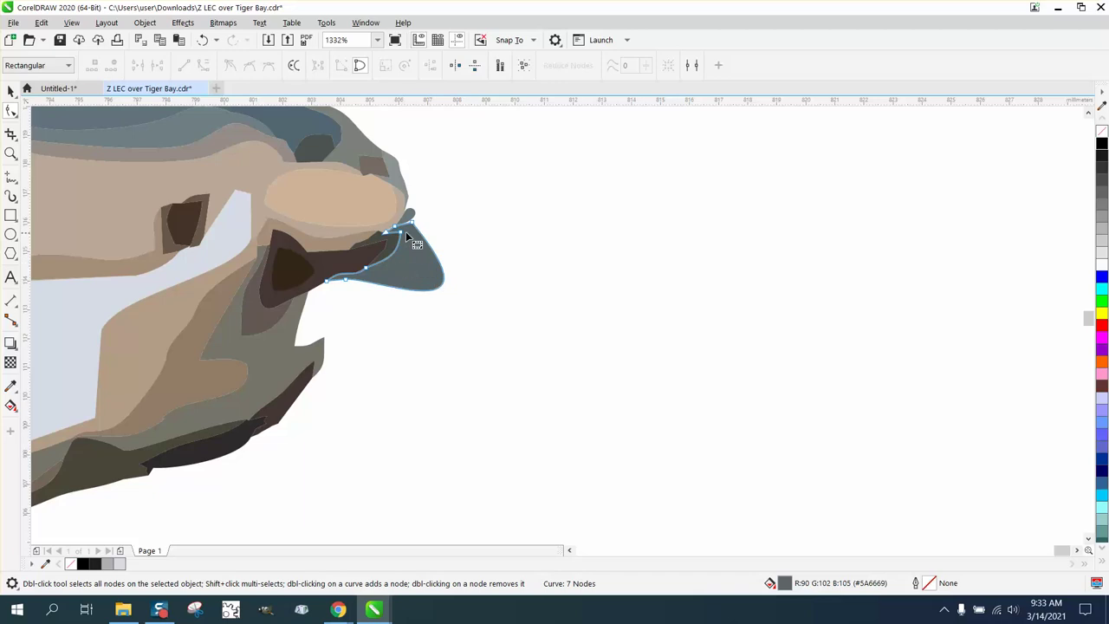
pyautogui.hotkey('ctrl', 'z')
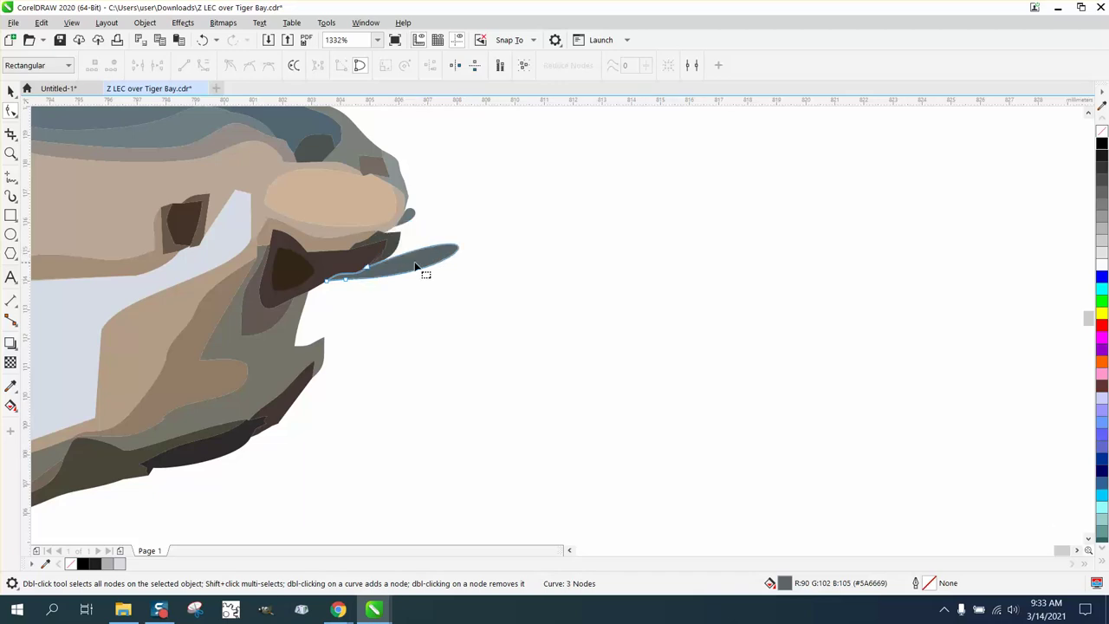
pyautogui.moveTo(388, 269); pyautogui.dragTo(368, 303)
pyautogui.moveTo(459, 238); pyautogui.dragTo(318, 307)
pyautogui.press('Delete')
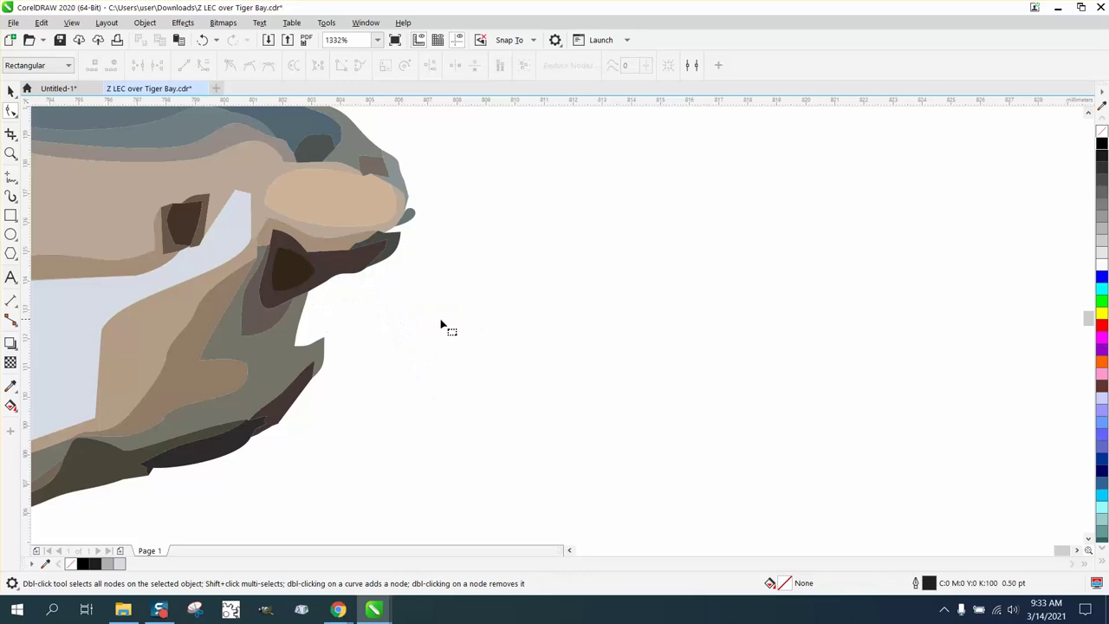
pyautogui.scroll(-3, 442, 321)
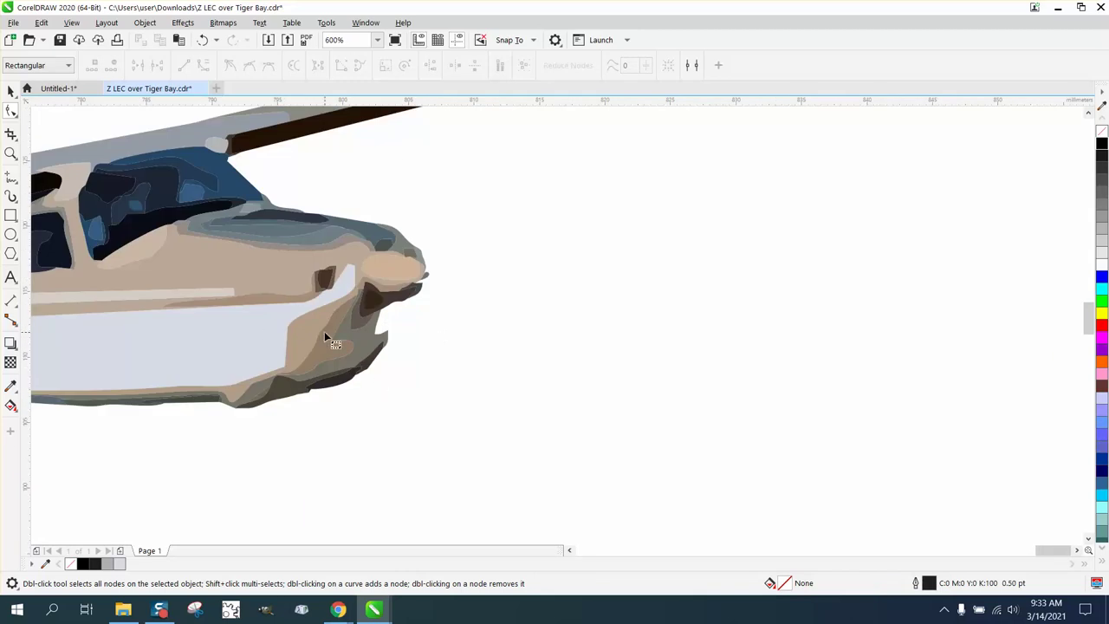
pyautogui.scroll(-2, 327, 330)
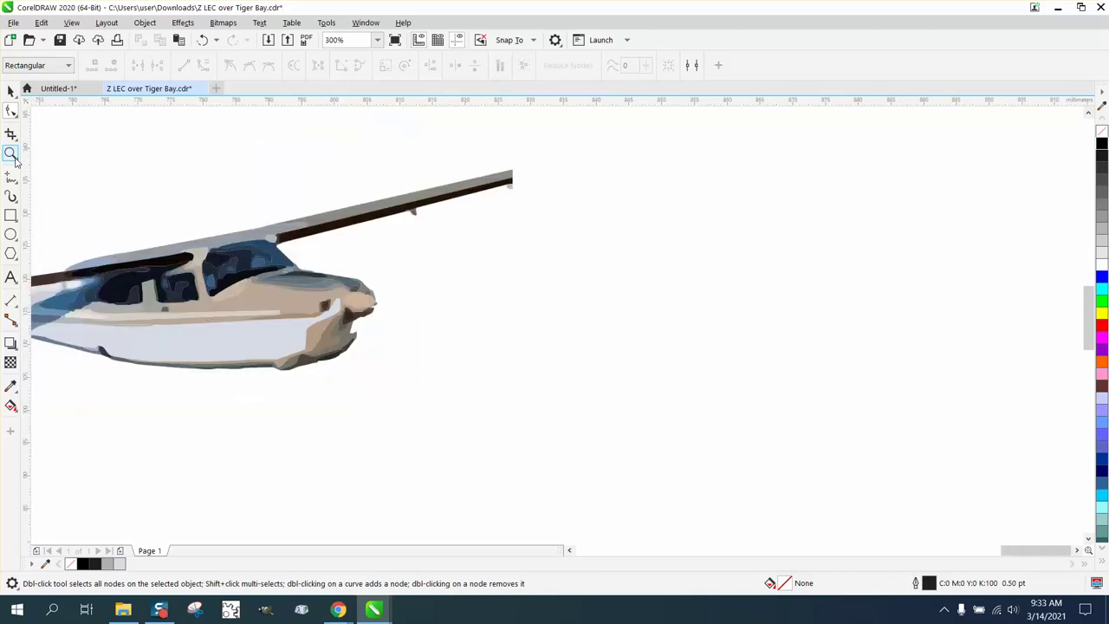
pyautogui.scroll(-1, 368, 296)
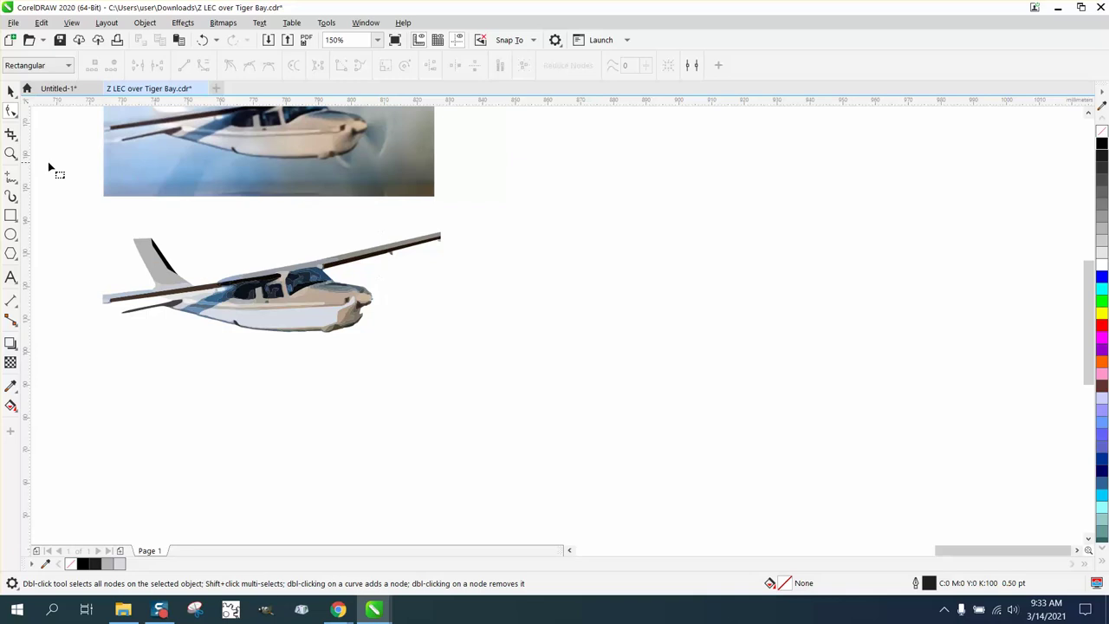
pyautogui.click(12, 153)
pyautogui.moveTo(305, 125); pyautogui.dragTo(443, 184)
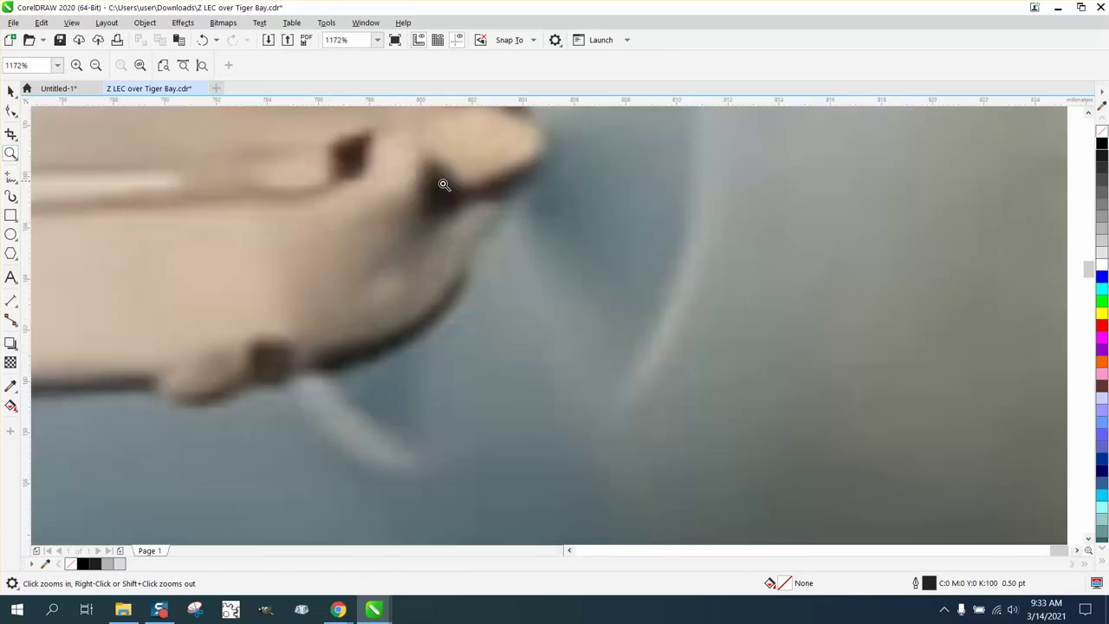
pyautogui.rightClick(356, 267)
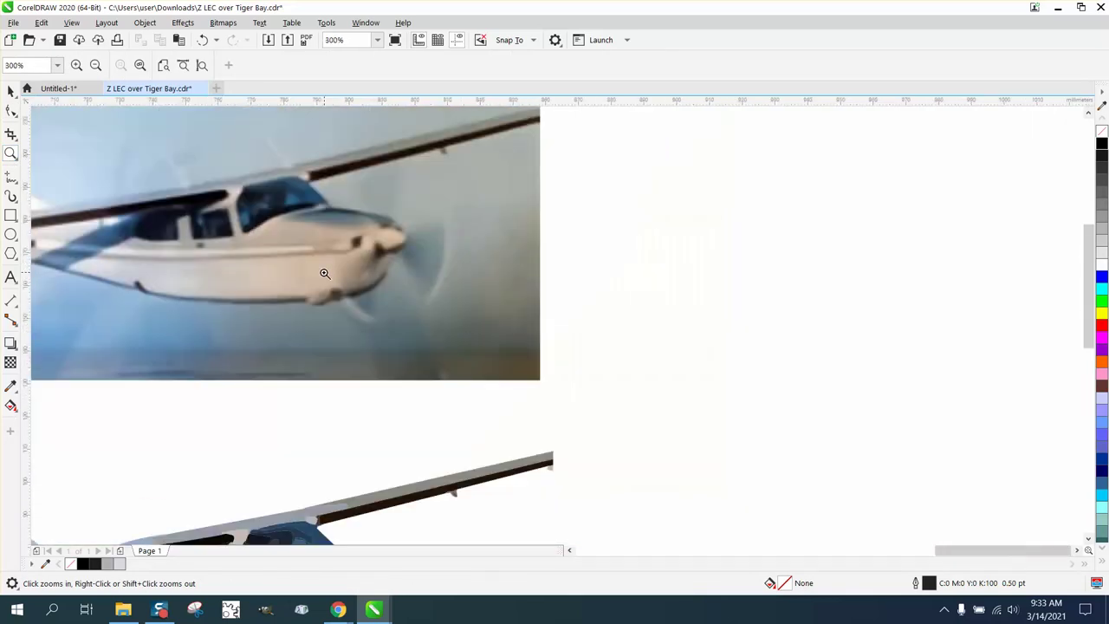
pyautogui.rightClick(371, 270)
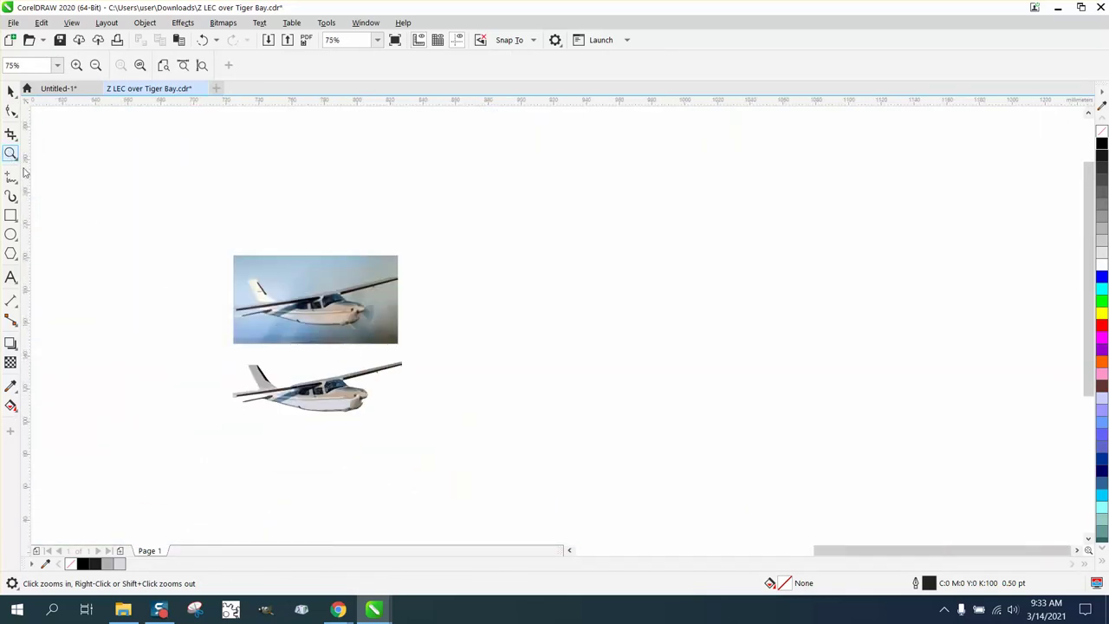
pyautogui.moveTo(314, 382); pyautogui.dragTo(491, 463)
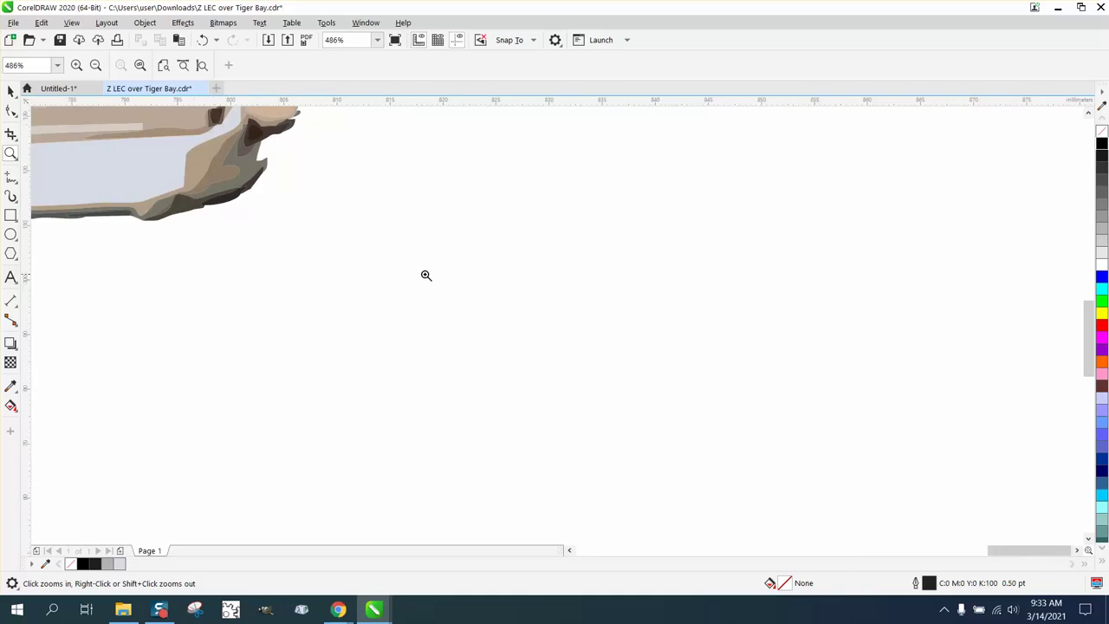
# Step: Drag two grey belly nodes up so the belly shape reaches the nose tip
pyautogui.rightClick(426, 275)
pyautogui.moveTo(478, 257); pyautogui.dragTo(286, 121)
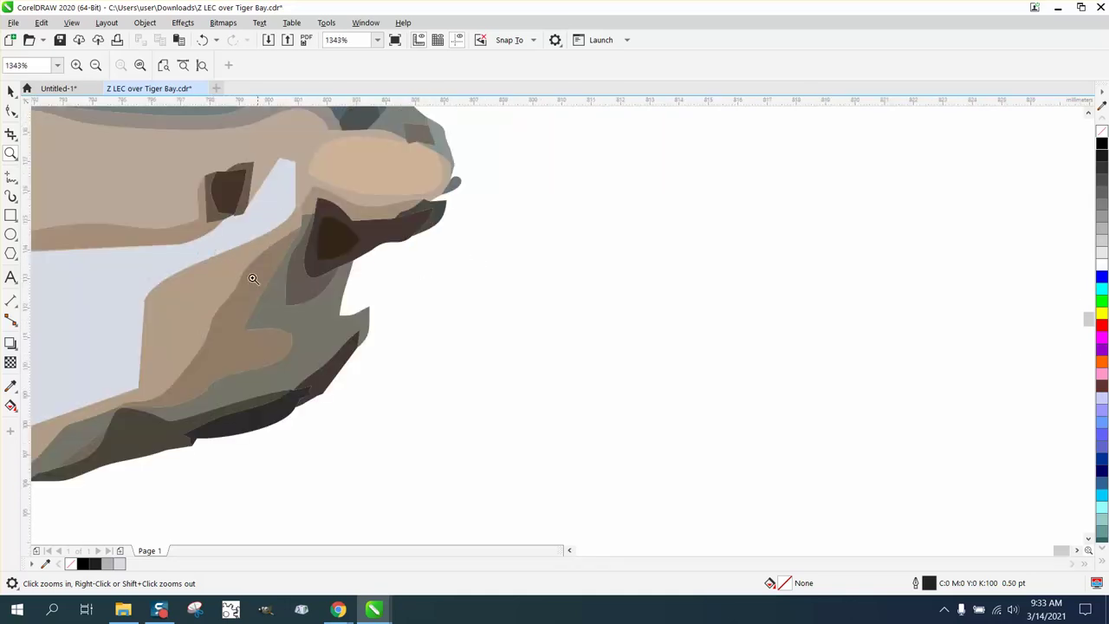
pyautogui.click(11, 111)
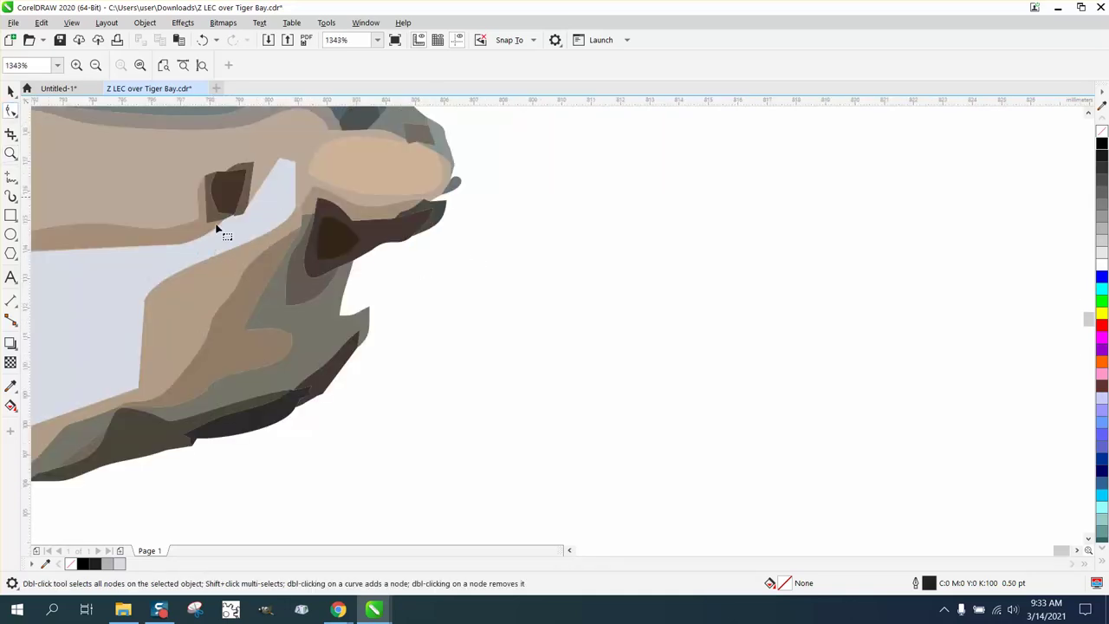
pyautogui.click(356, 314)
pyautogui.moveTo(372, 315); pyautogui.dragTo(435, 232)
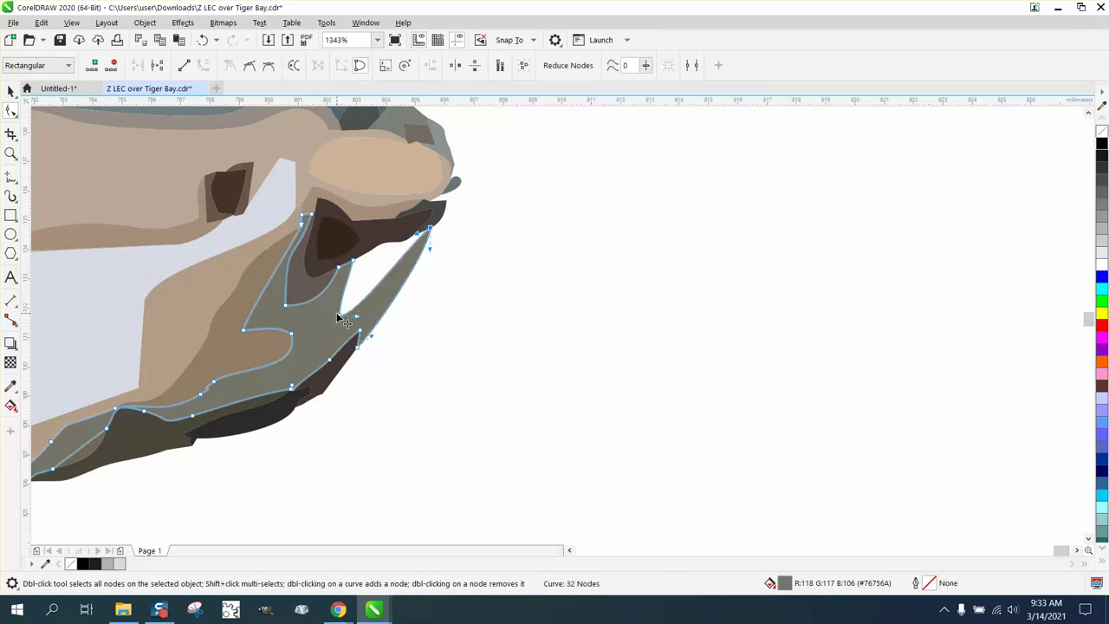
pyautogui.moveTo(351, 315); pyautogui.dragTo(379, 235)
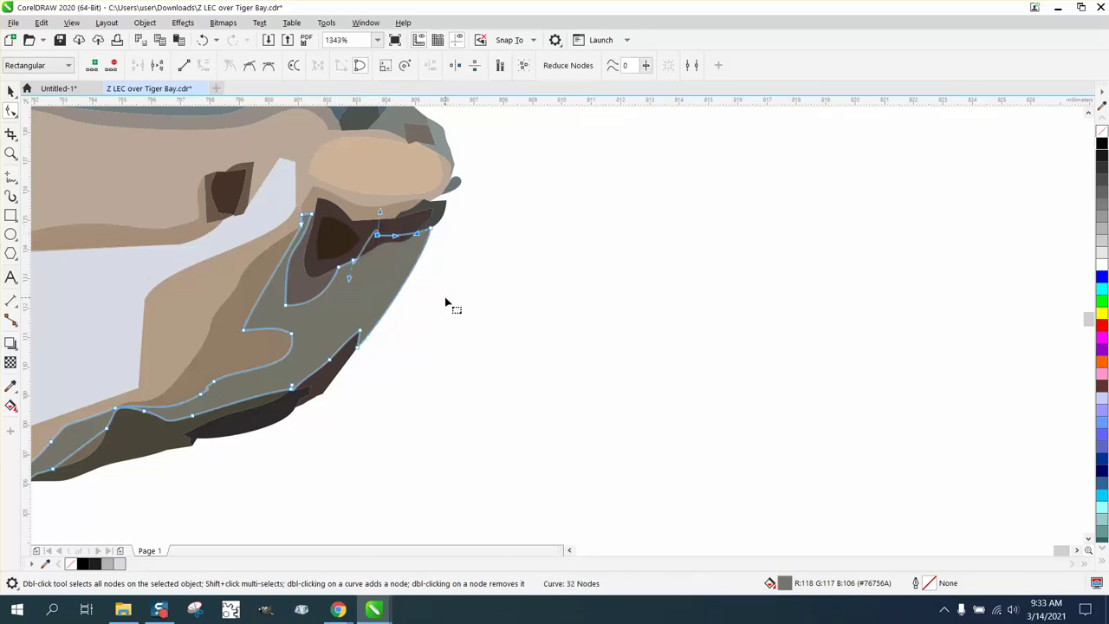
# Step: Reshape the small dark tip shape by moving its node, then zoom in closer on the nose
pyautogui.click(453, 222)
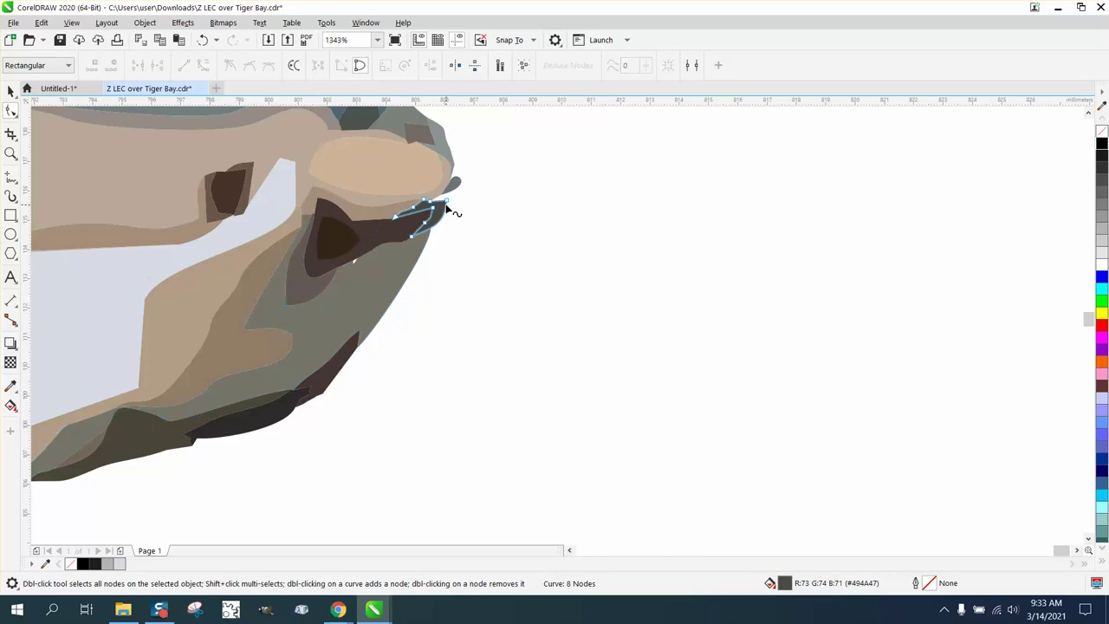
pyautogui.moveTo(453, 208); pyautogui.dragTo(459, 199)
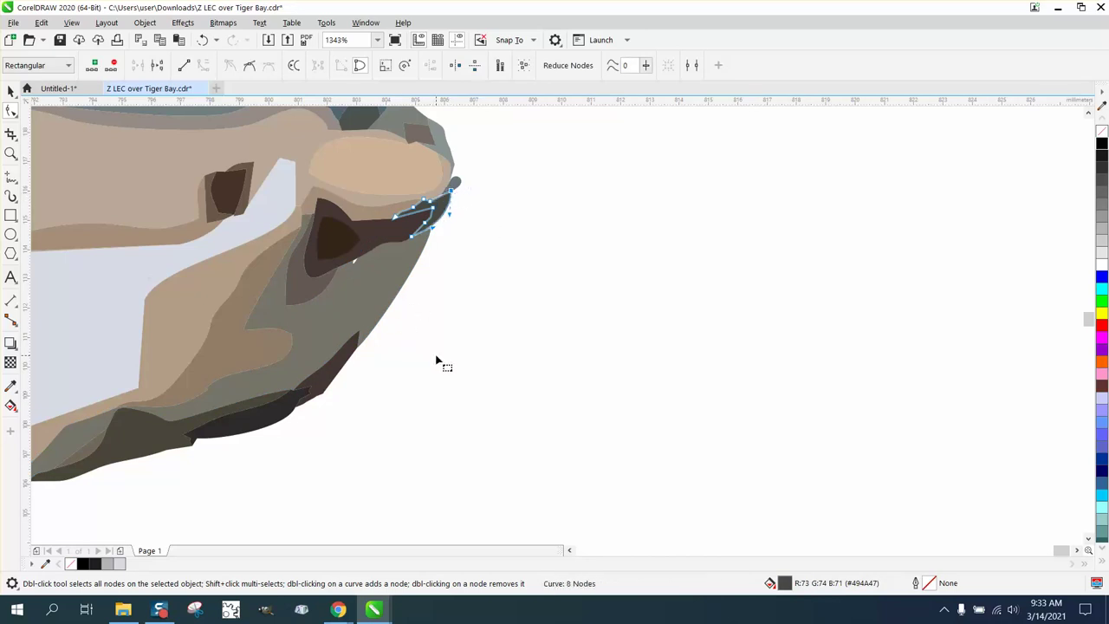
pyautogui.scroll(-2, 439, 359)
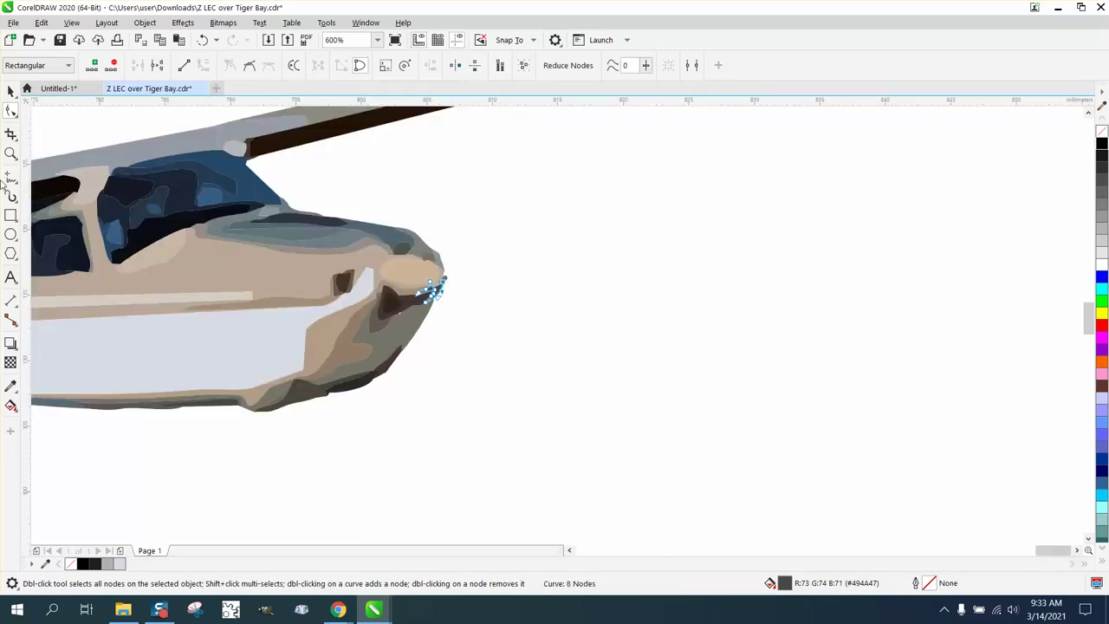
pyautogui.click(11, 153)
pyautogui.moveTo(446, 435); pyautogui.dragTo(438, 433)
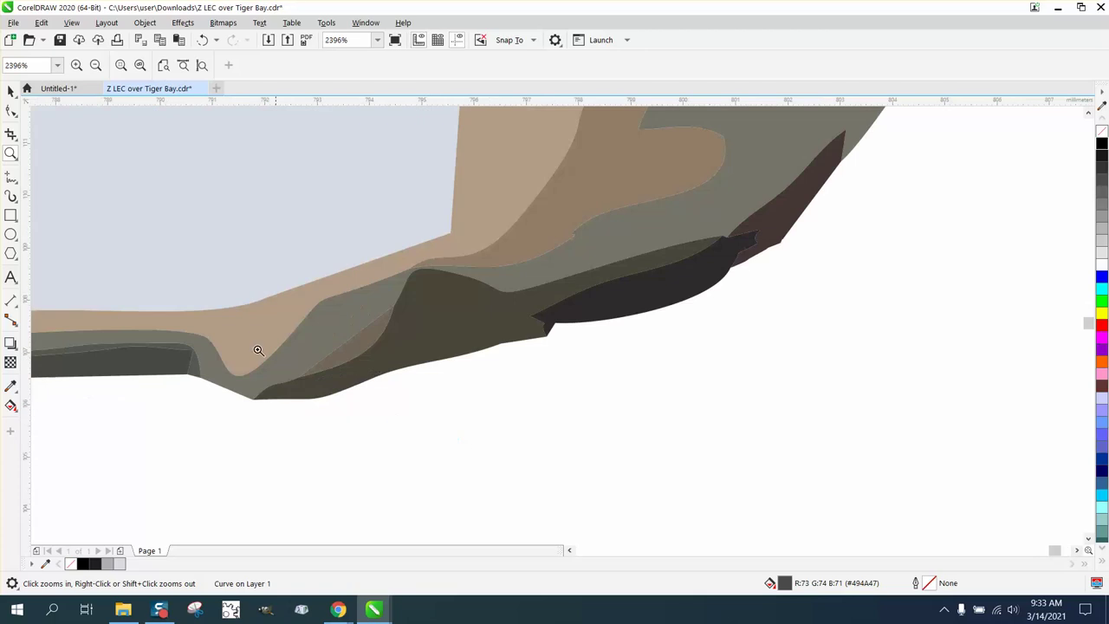
pyautogui.click(11, 111)
pyautogui.click(541, 340)
pyautogui.click(11, 111)
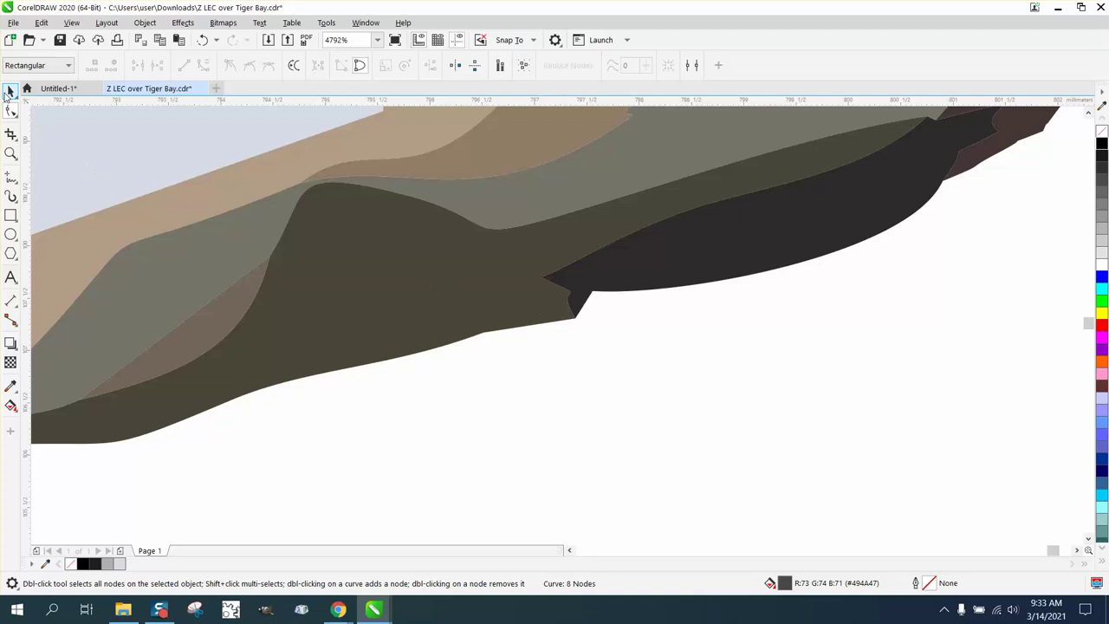
pyautogui.press('space')
# Step: Delete the three dark shapes under the nose: the dark curve, the sliver and the brown tip shape
pyautogui.click(432, 290)
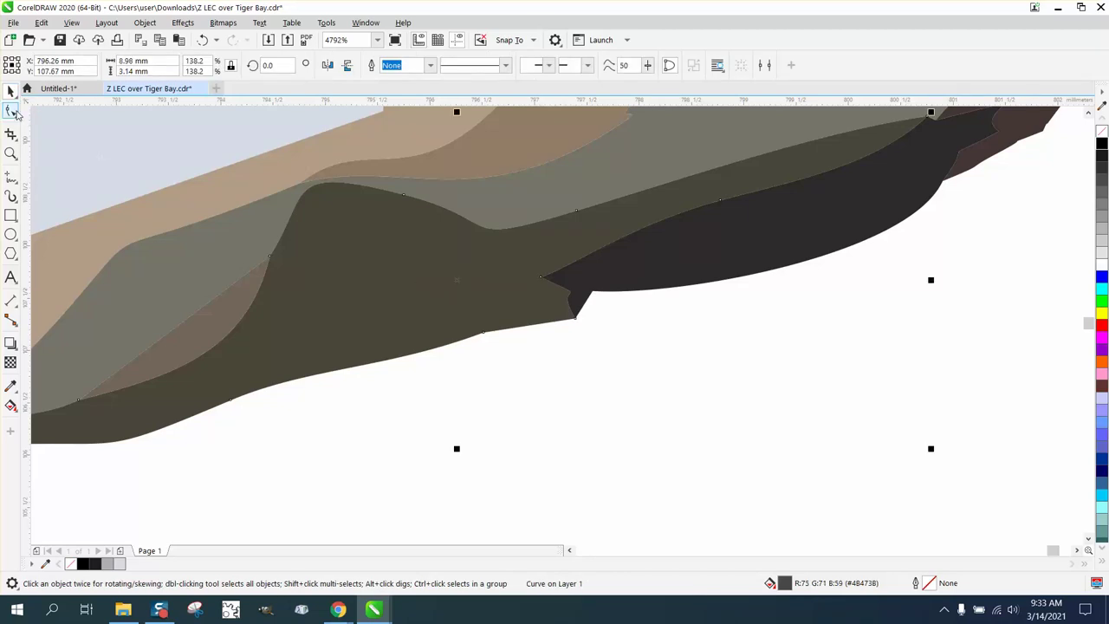
pyautogui.click(13, 113)
pyautogui.click(83, 111)
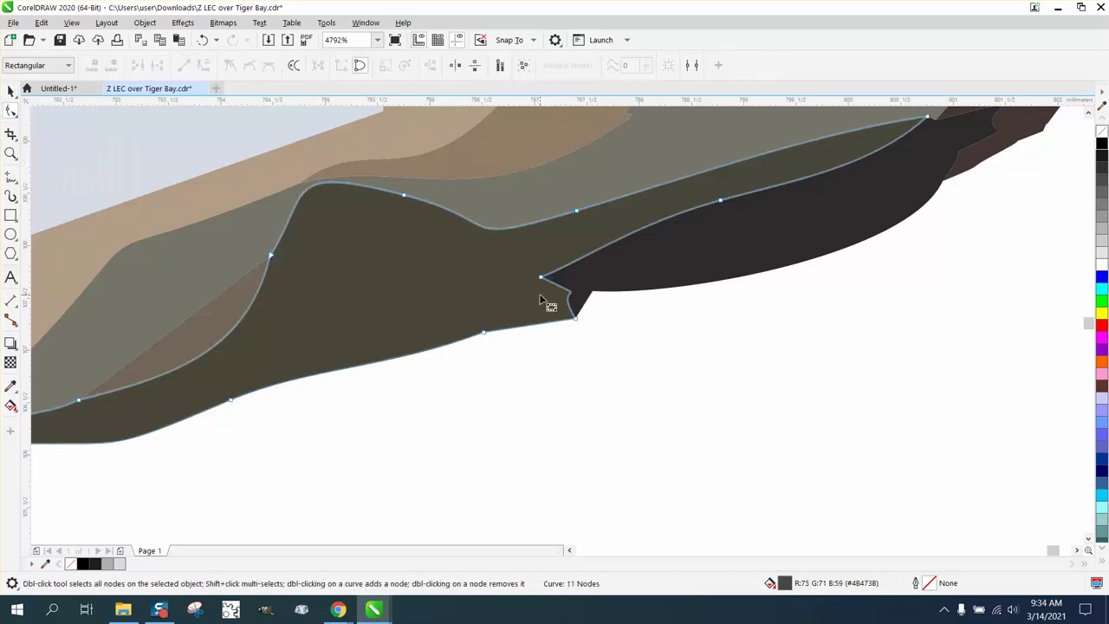
pyautogui.scroll(-2, 573, 365)
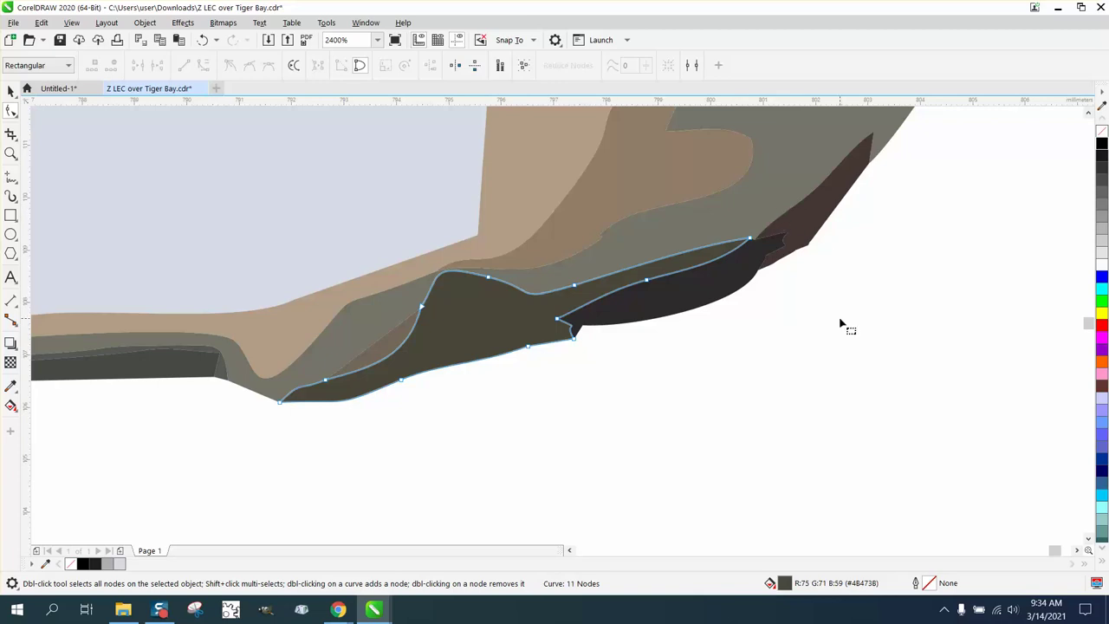
pyautogui.moveTo(799, 208); pyautogui.dragTo(256, 457)
pyautogui.press('Delete')
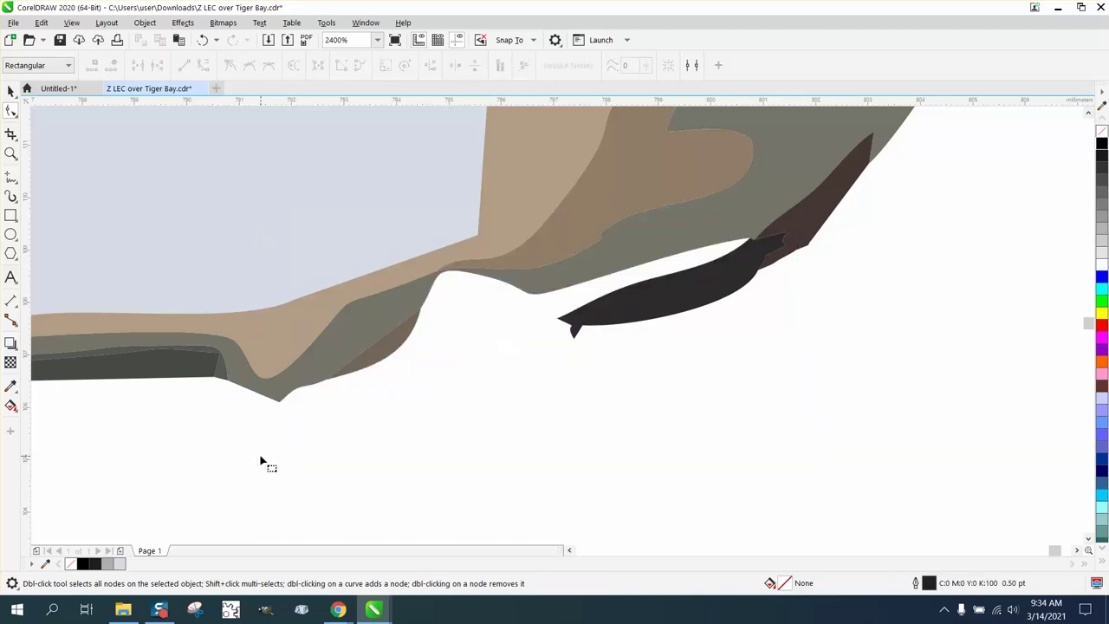
pyautogui.click(644, 323)
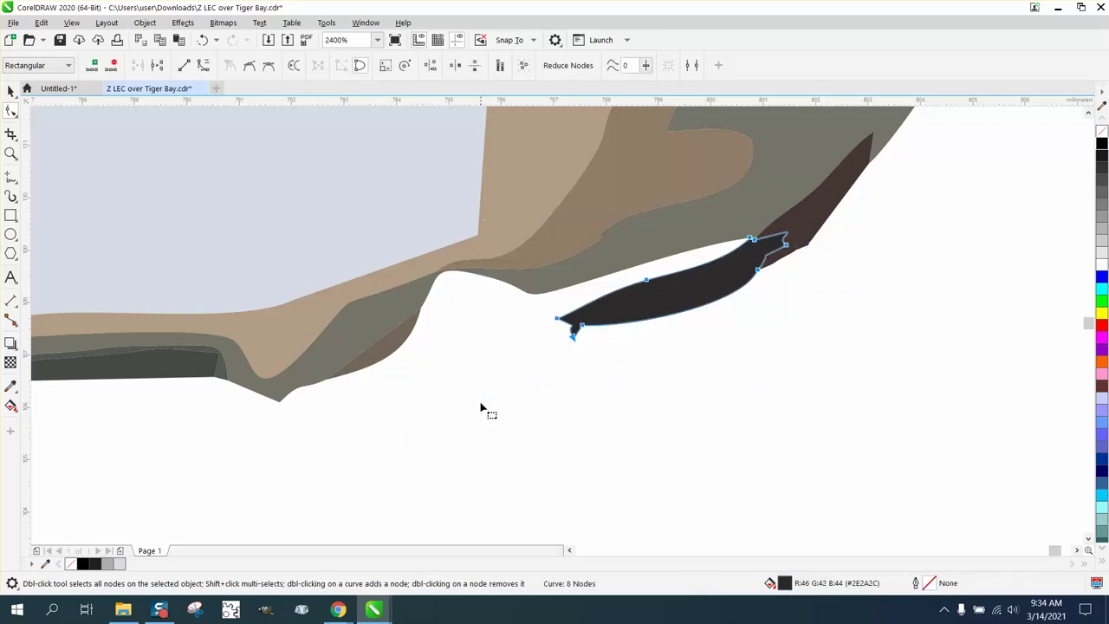
pyautogui.press('Delete')
pyautogui.click(838, 206)
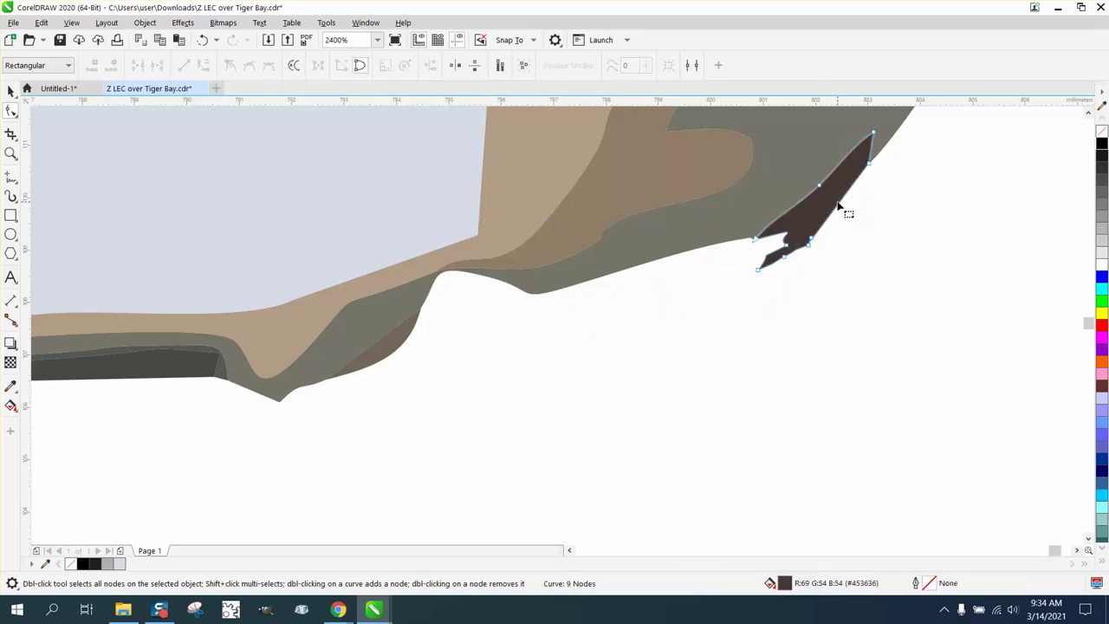
pyautogui.press('Delete')
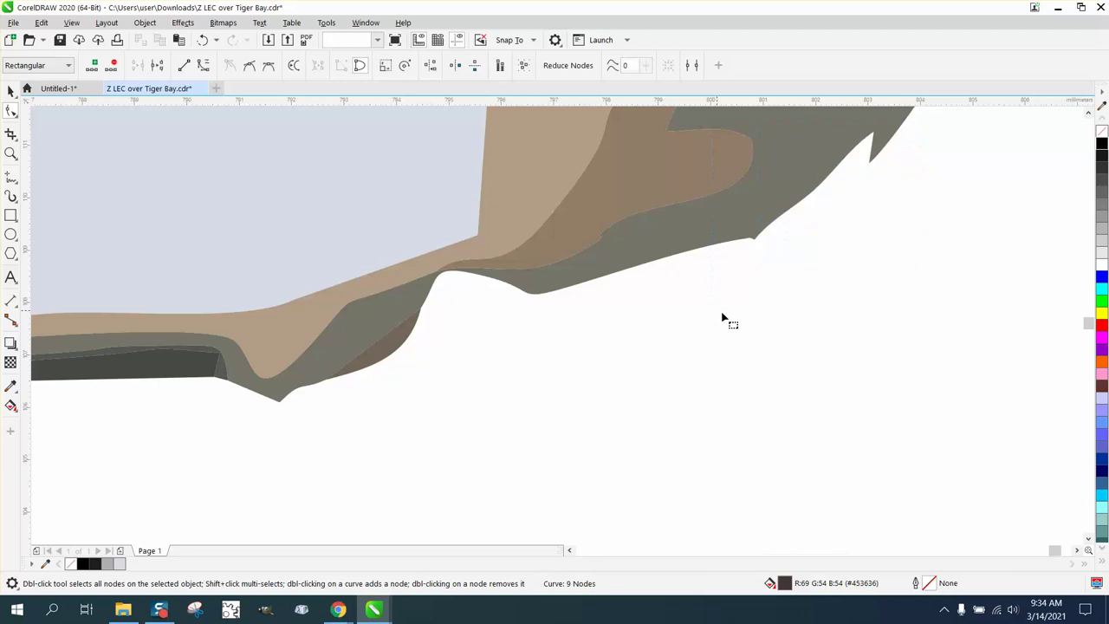
pyautogui.click(876, 149)
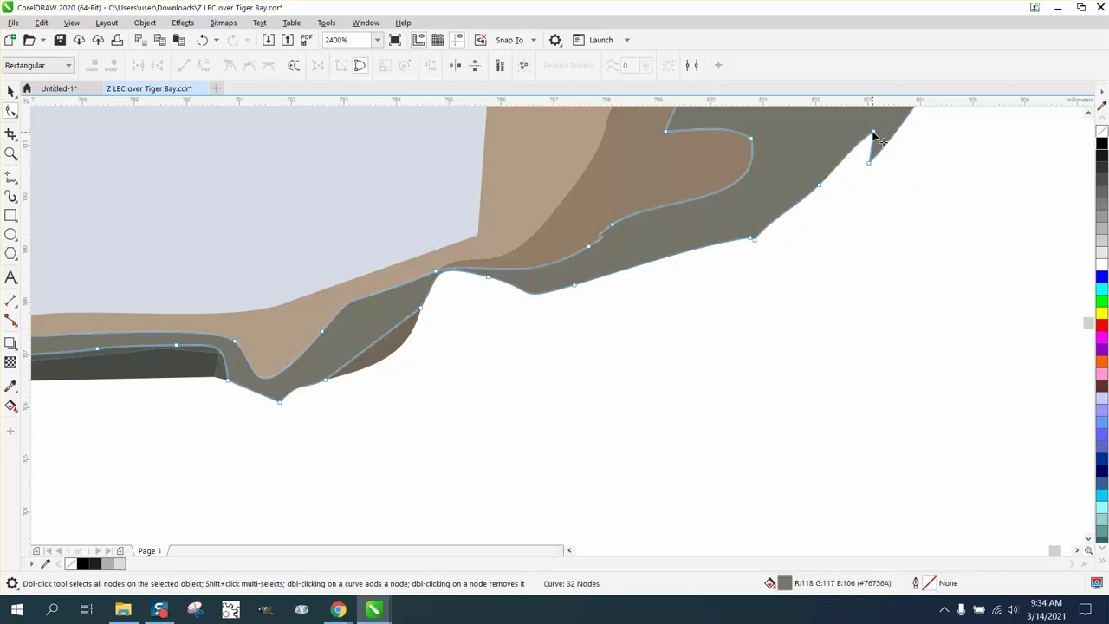
# Step: Remove the spike nodes from the grey belly shape and smooth its curve around the dip
pyautogui.moveTo(874, 134); pyautogui.dragTo(810, 223)
pyautogui.moveTo(828, 169); pyautogui.dragTo(717, 273)
pyautogui.press('Delete')
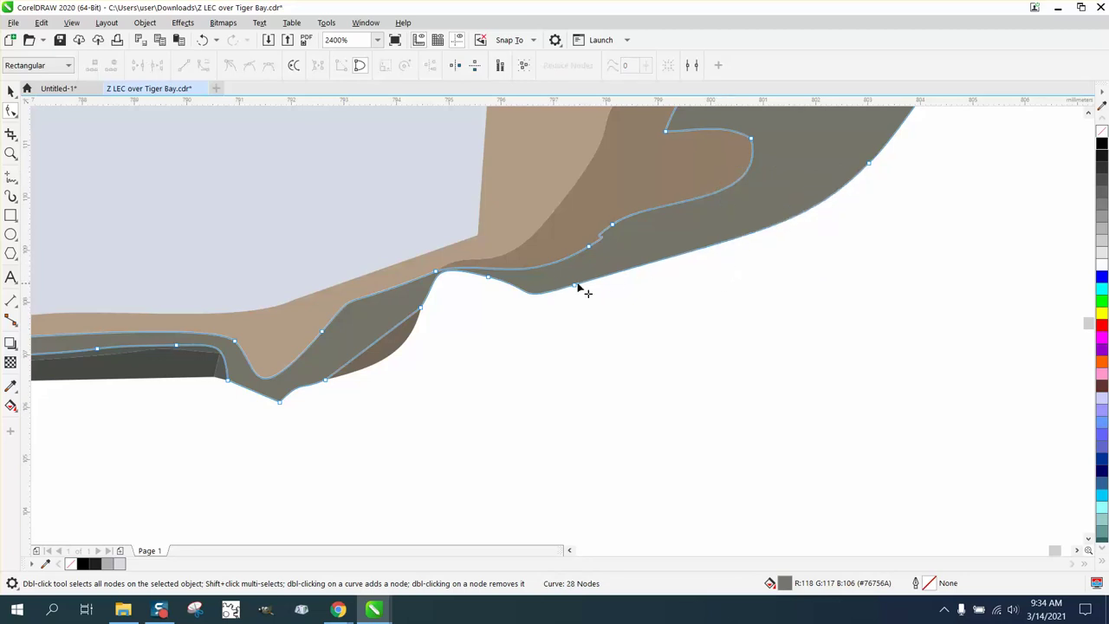
pyautogui.moveTo(489, 279); pyautogui.dragTo(496, 323)
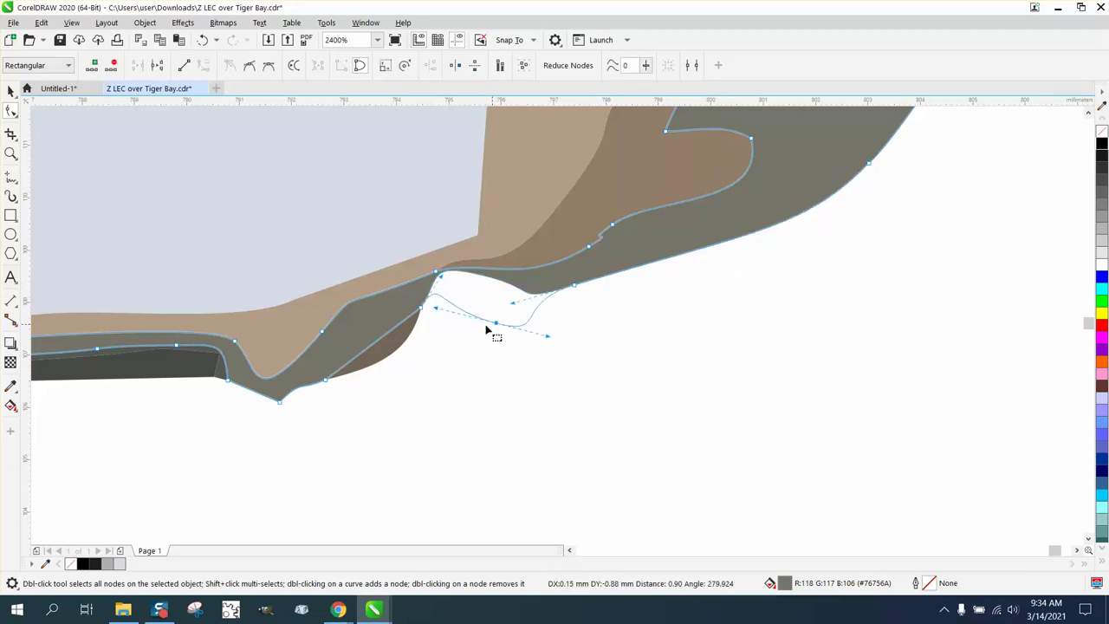
pyautogui.moveTo(425, 310); pyautogui.dragTo(428, 338)
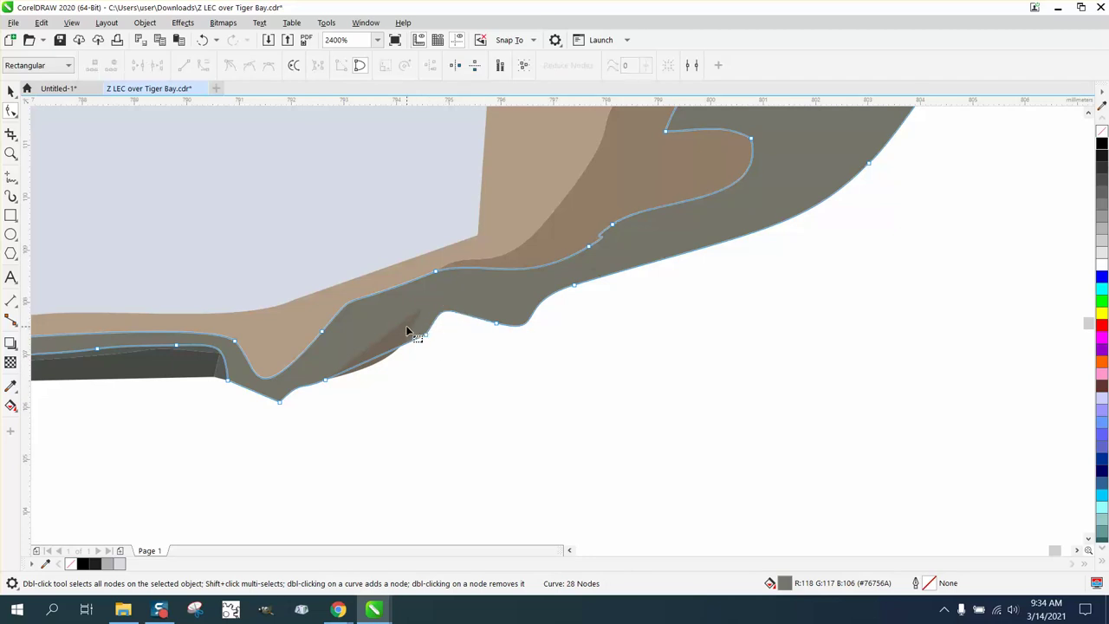
# Step: Delete the darker shadow strip along the belly
pyautogui.click(411, 331)
pyautogui.moveTo(441, 292); pyautogui.dragTo(316, 438)
pyautogui.press('Delete')
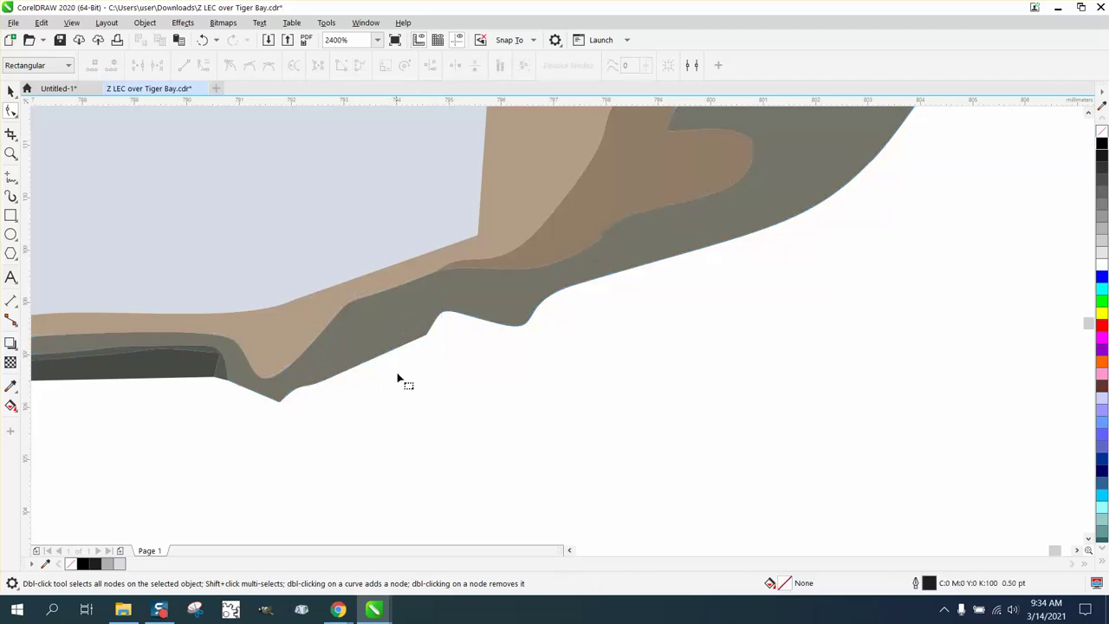
# Step: Remove the dip nodes from the grey belly outline to straighten its edge
pyautogui.click(409, 347)
pyautogui.click(496, 324)
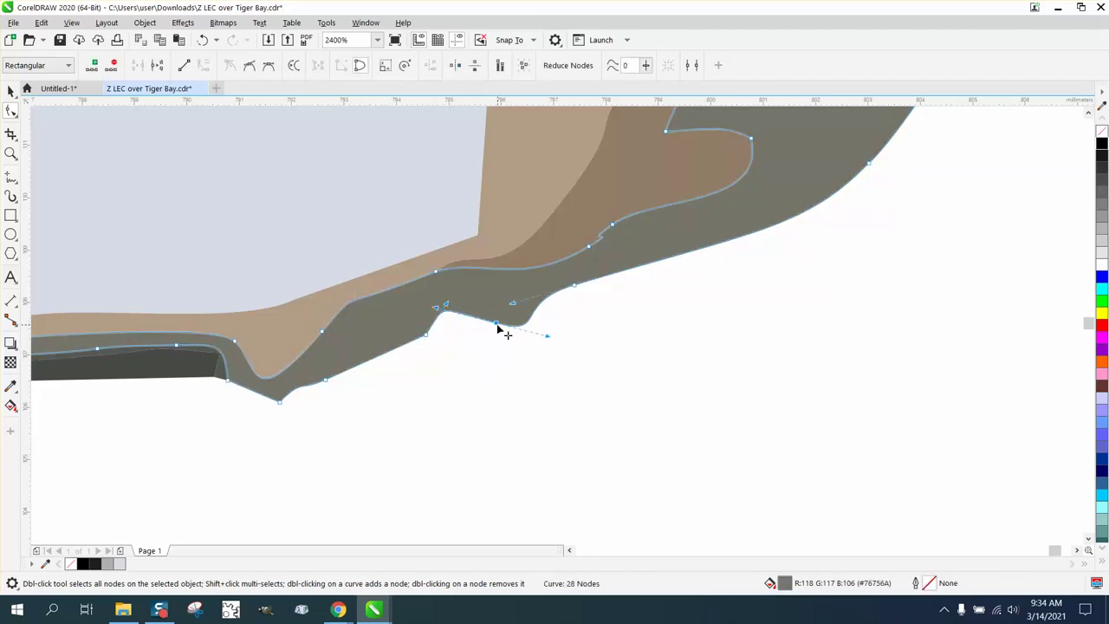
pyautogui.press('Delete')
pyautogui.scroll(-2, 482, 375)
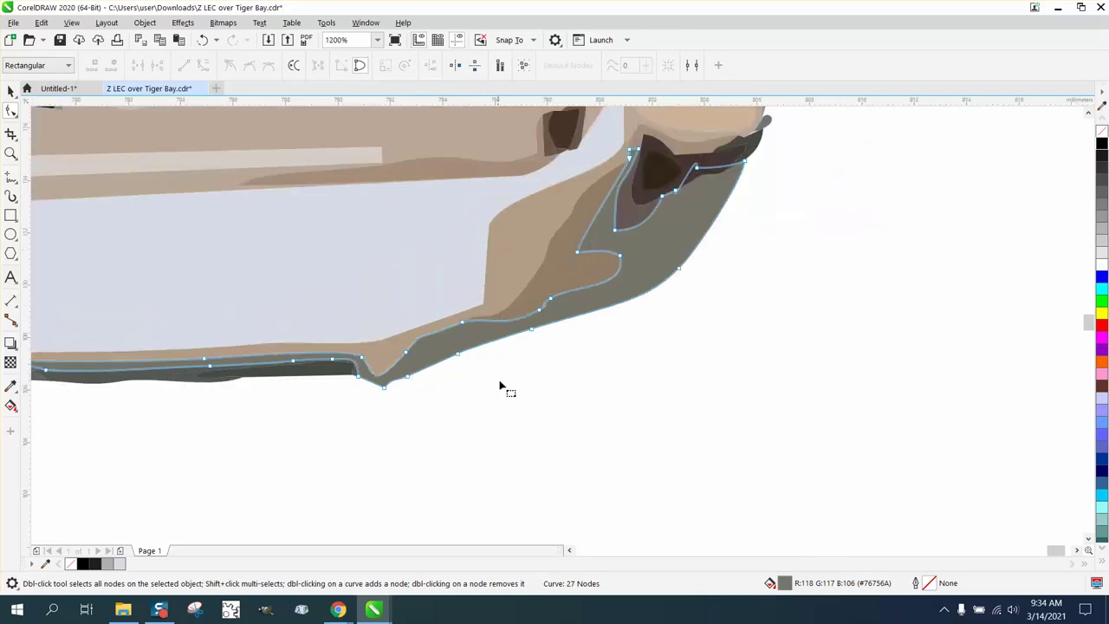
pyautogui.moveTo(344, 377); pyautogui.dragTo(427, 414)
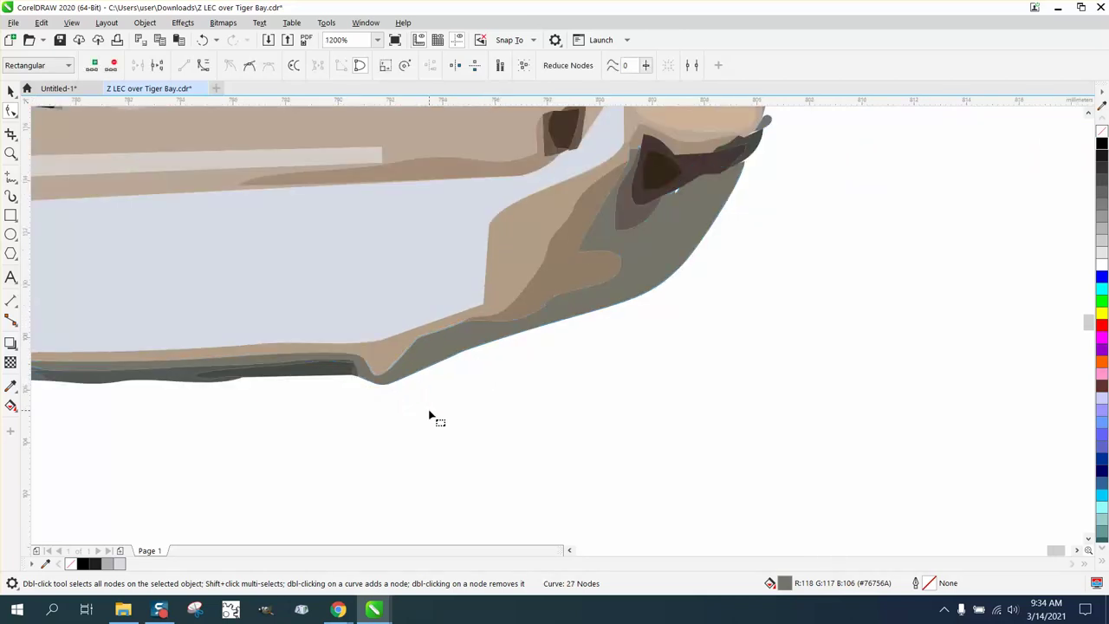
pyautogui.press('Delete')
pyautogui.click(406, 355)
pyautogui.press('Delete')
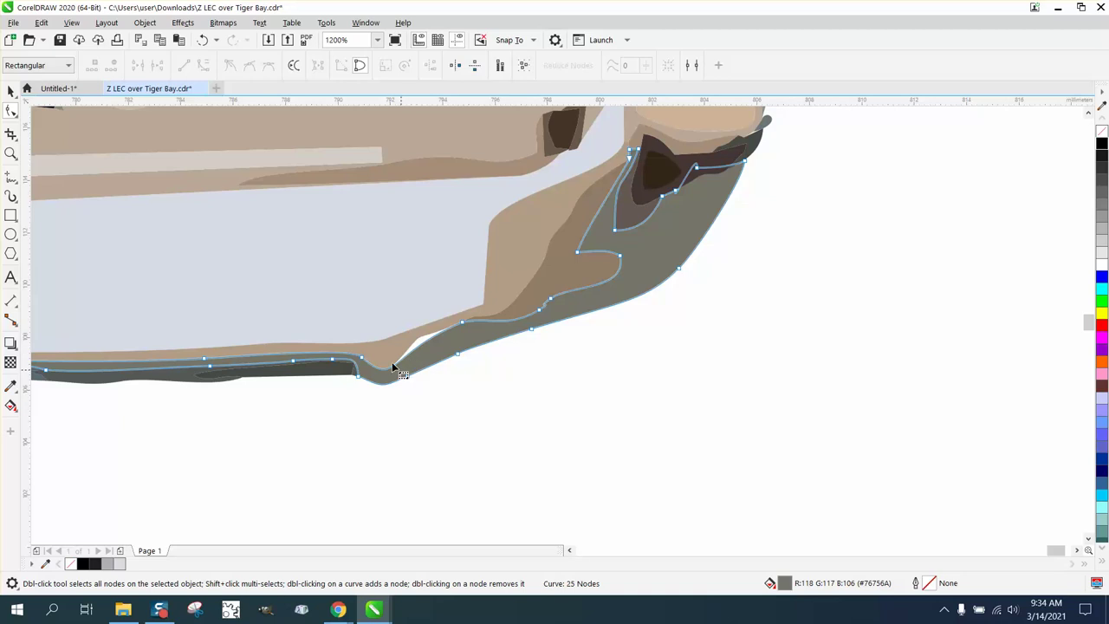
# Step: Zoom in on the lower belly curve and undo the last node removal
pyautogui.click(12, 153)
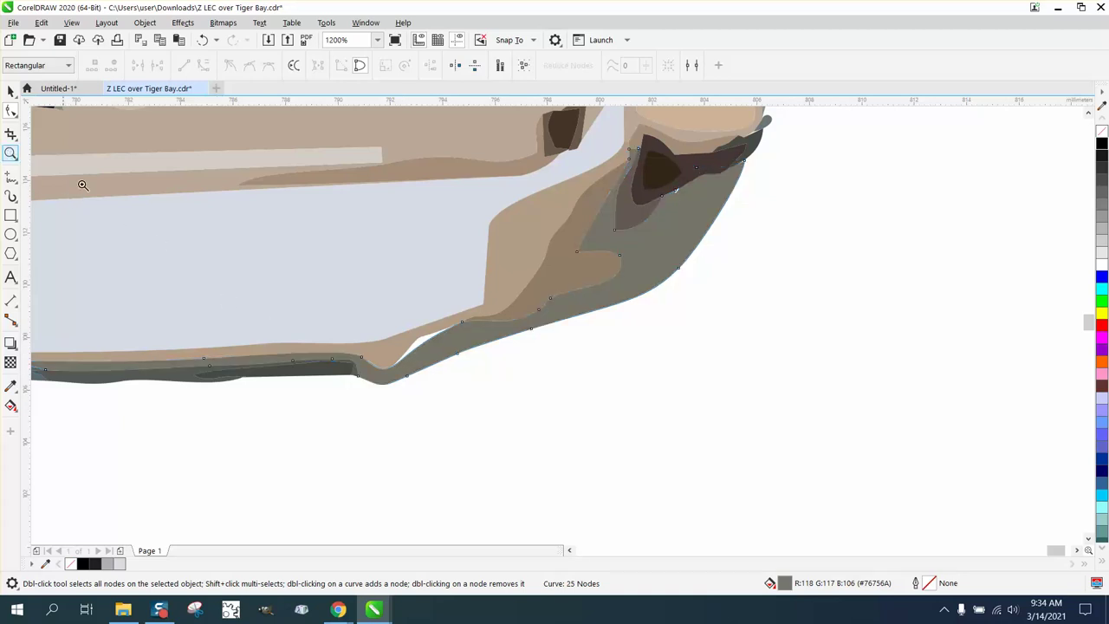
pyautogui.moveTo(241, 241); pyautogui.dragTo(642, 437)
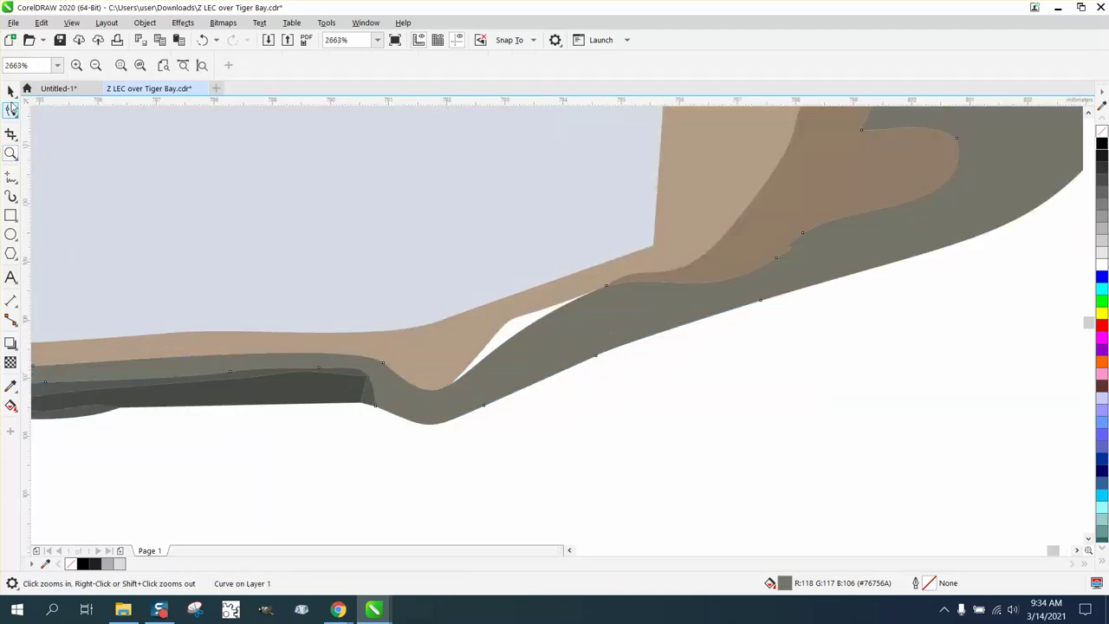
pyautogui.click(12, 110)
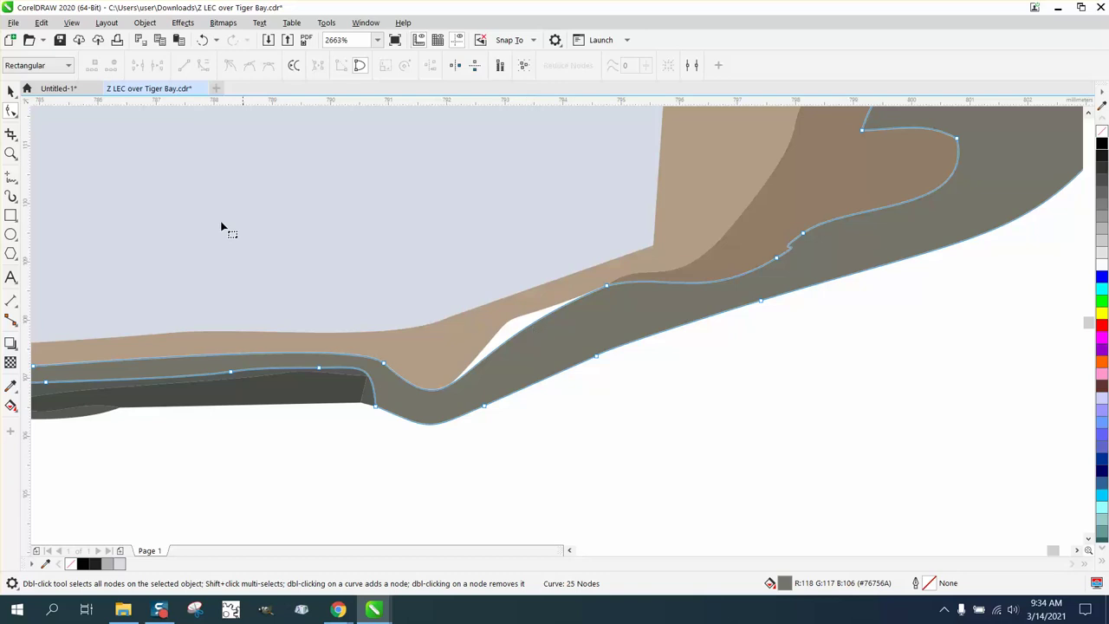
pyautogui.click(202, 41)
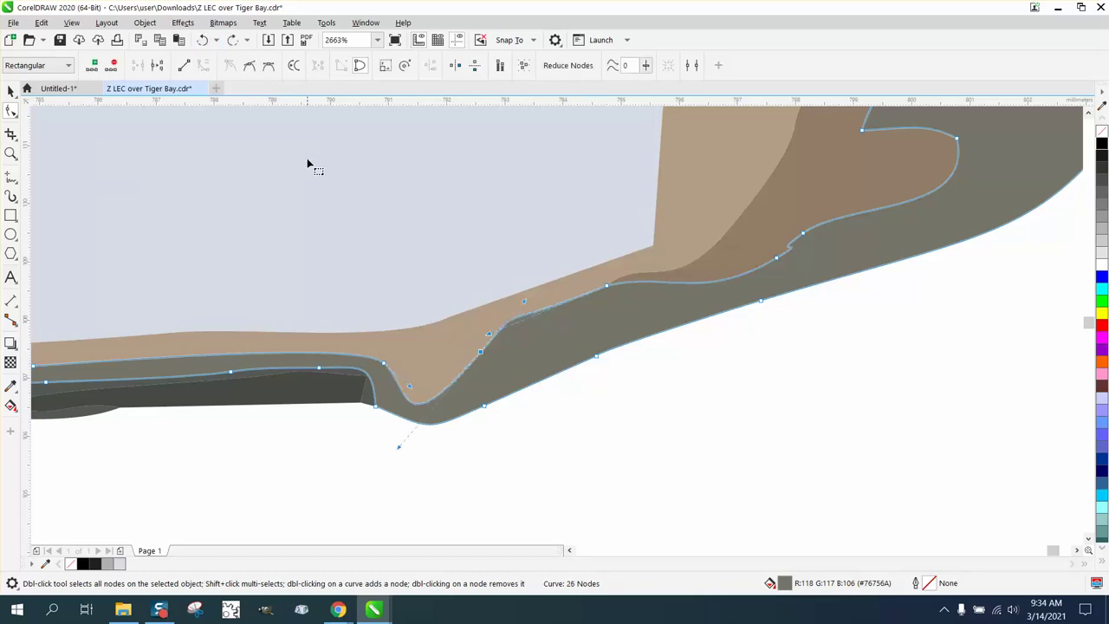
pyautogui.scroll(-2, 251, 223)
pyautogui.scroll(-2, 379, 272)
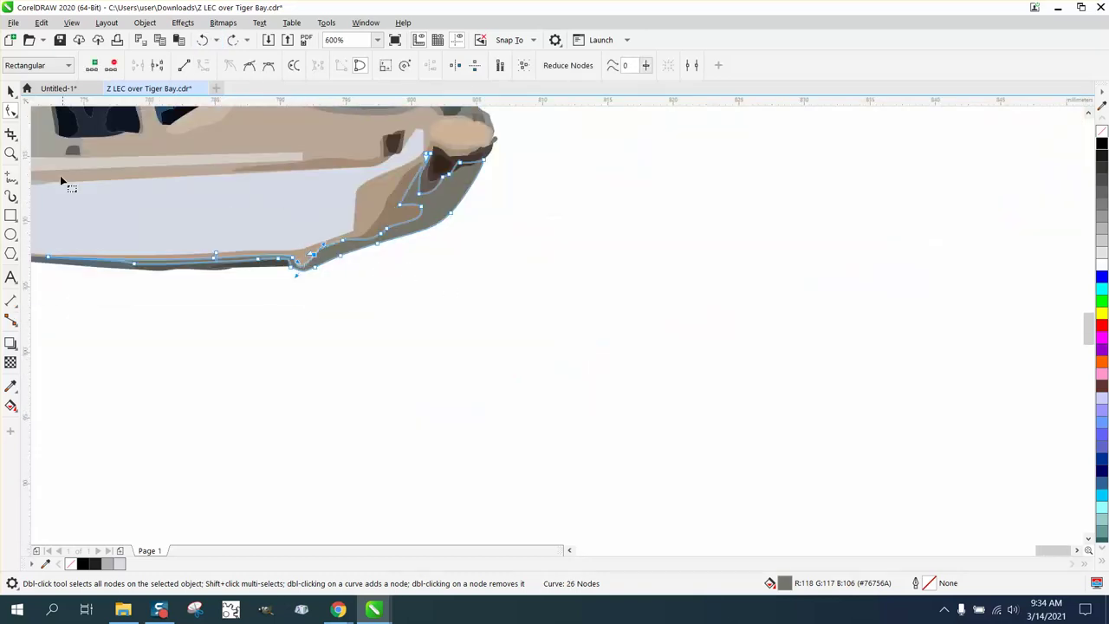
# Step: Sample the cowling's tan (#B49C88) and apply it to the mid-brown, grey-green and dark nose shapes
pyautogui.click(11, 153)
pyautogui.scroll(2, 580, 331)
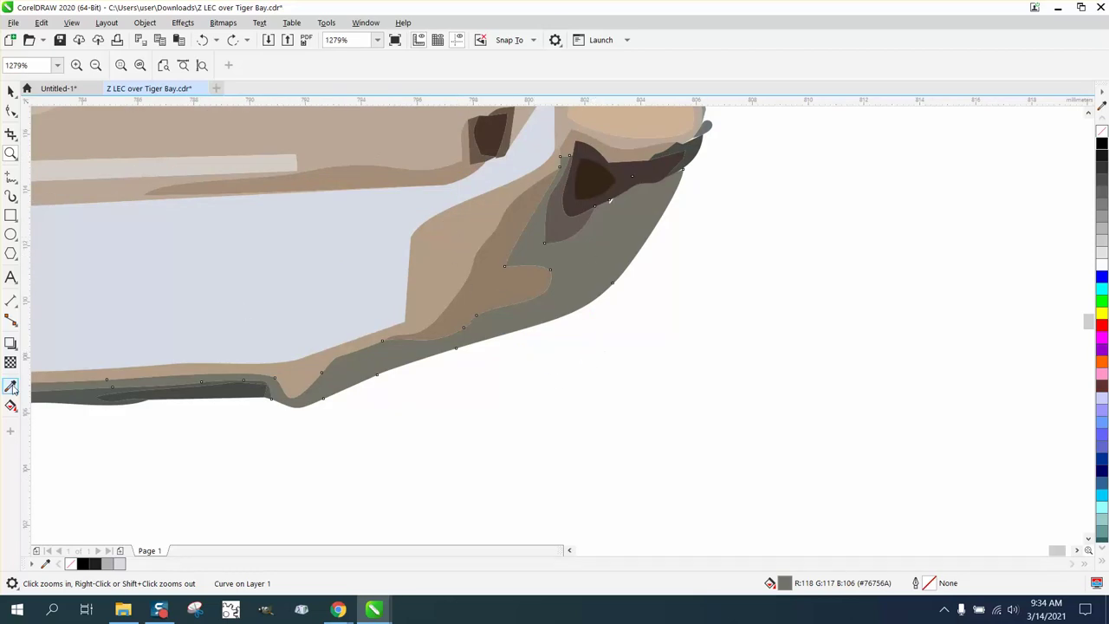
pyautogui.click(10, 386)
pyautogui.click(440, 241)
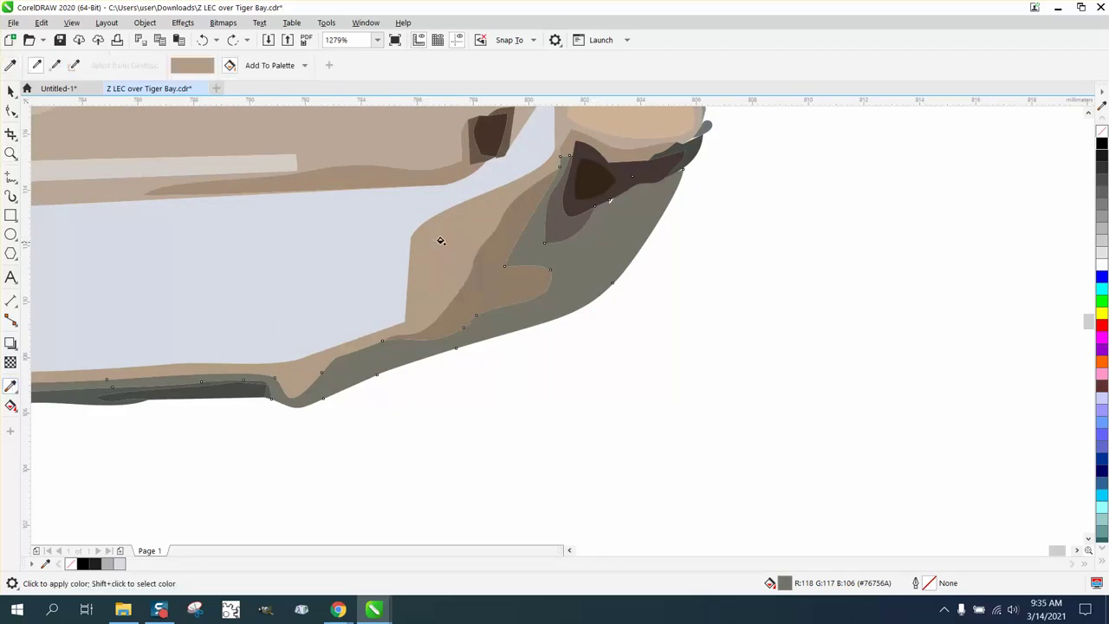
pyautogui.click(505, 235)
pyautogui.click(579, 244)
pyautogui.click(546, 229)
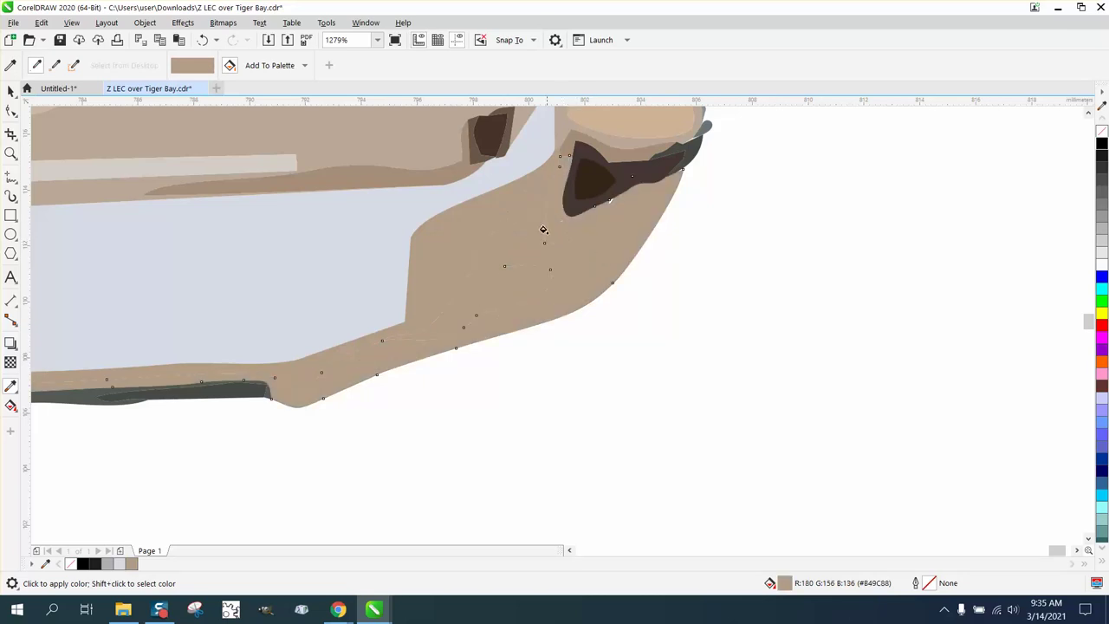
pyautogui.scroll(-2, 561, 265)
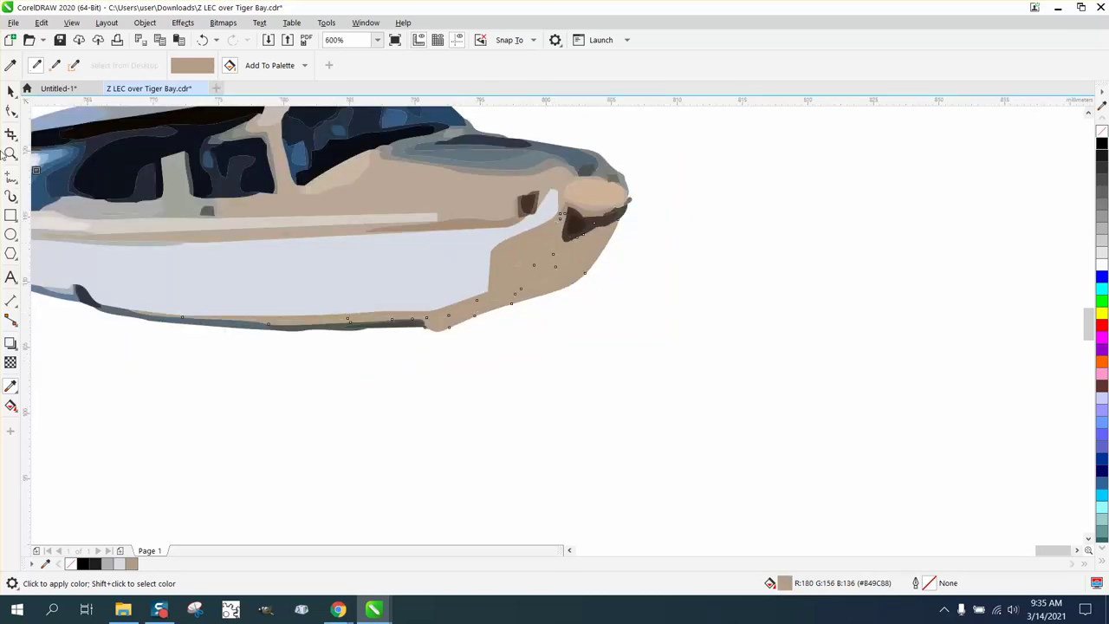
pyautogui.scroll(-4, 407, 298)
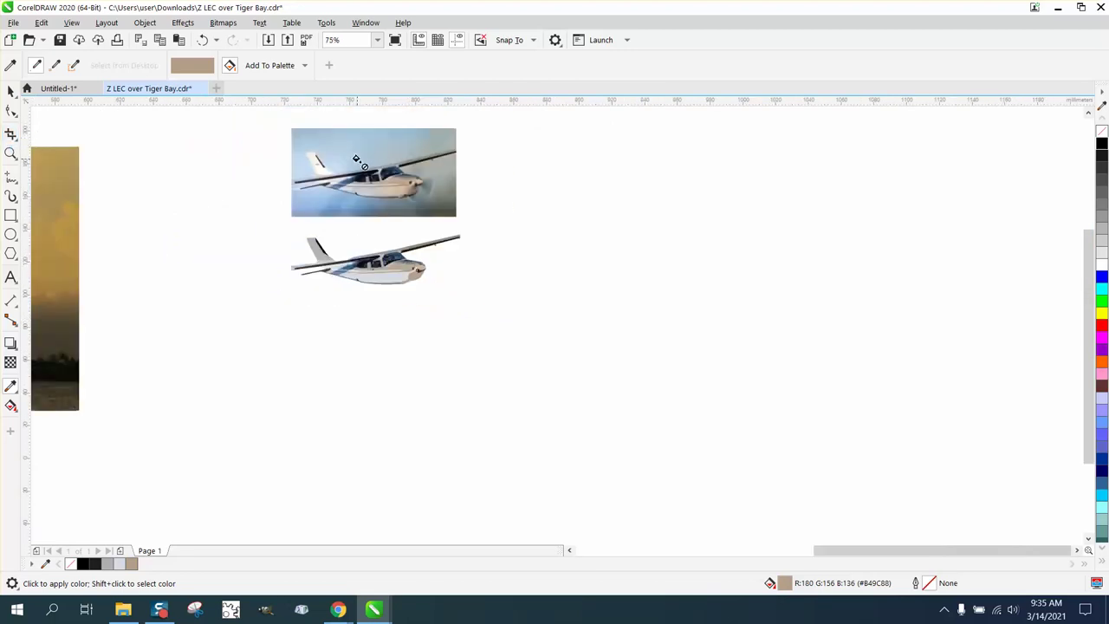
# Step: Zoom in on the reference photo's nose, then on the vector plane's nose to compare
pyautogui.click(10, 153)
pyautogui.moveTo(368, 157); pyautogui.dragTo(491, 220)
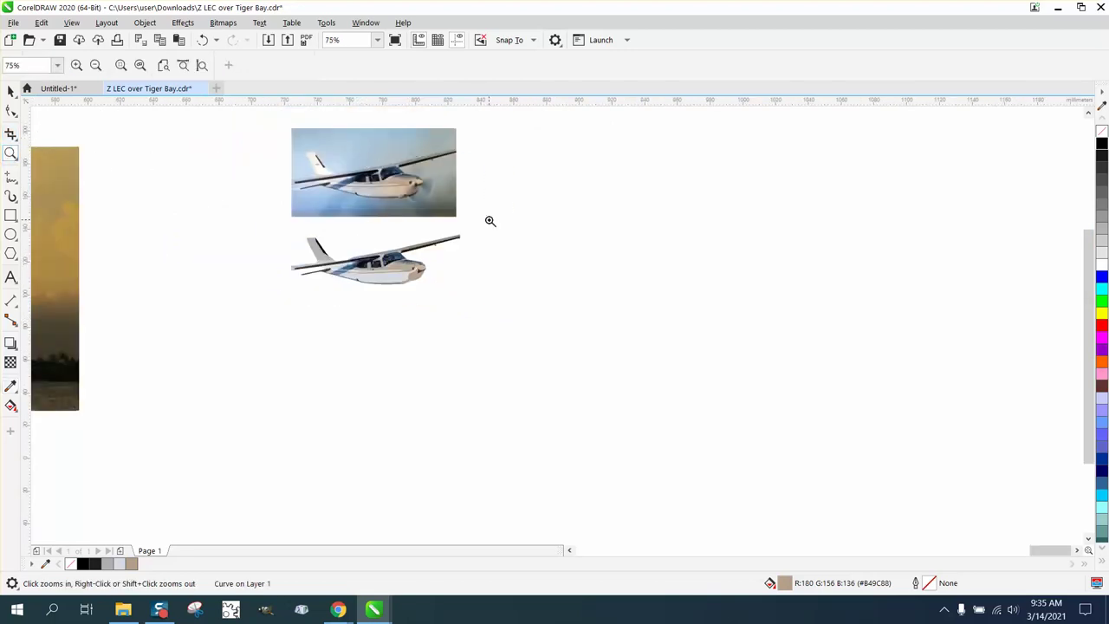
pyautogui.scroll(-5, 429, 286)
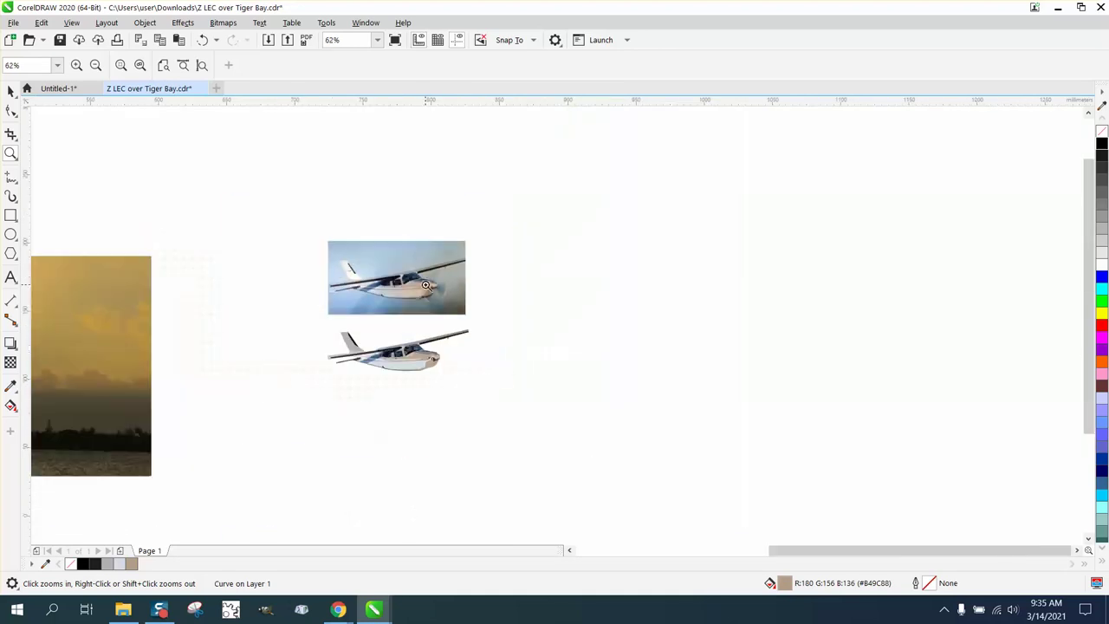
pyautogui.moveTo(405, 346); pyautogui.dragTo(478, 397)
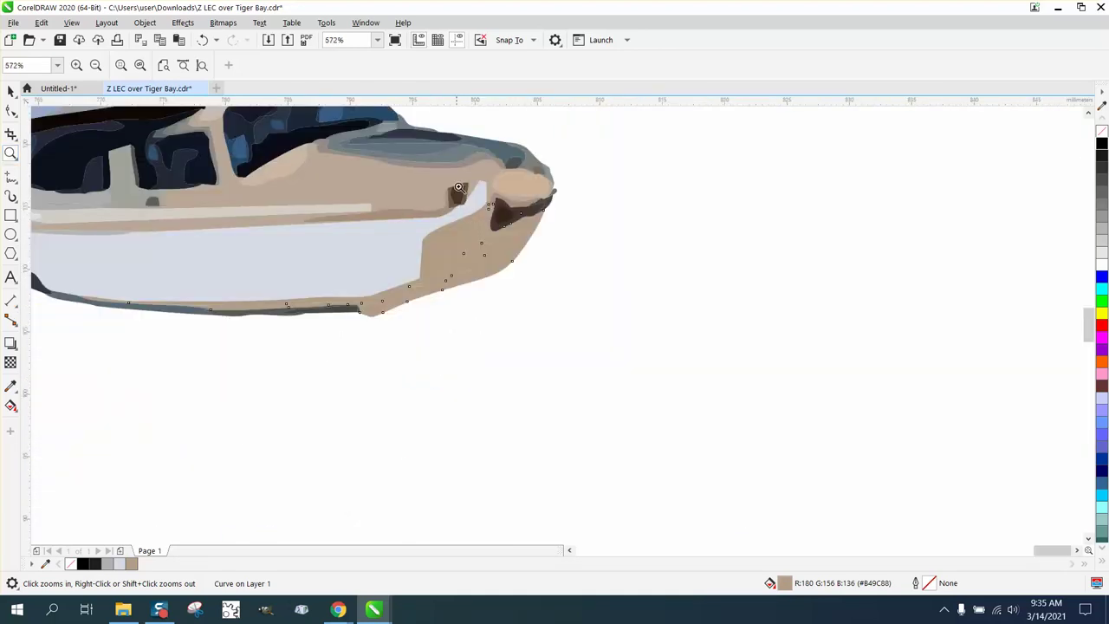
pyautogui.scroll(4, 490, 193)
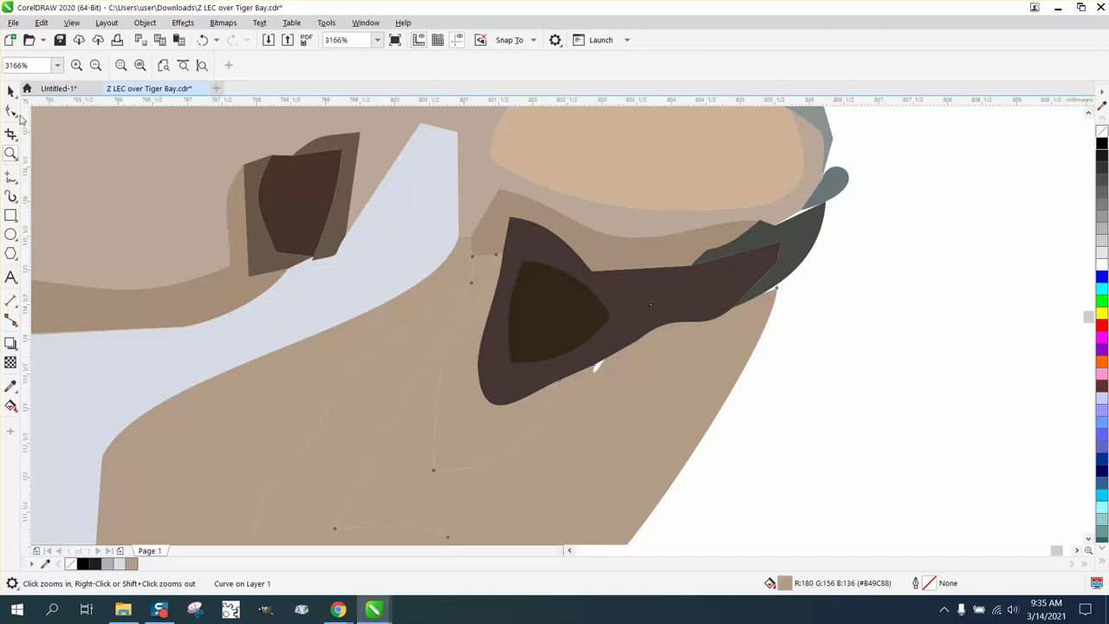
# Step: Delete the dark window shape on the plane's nose
pyautogui.click(11, 111)
pyautogui.click(303, 195)
pyautogui.scroll(2, 303, 195)
pyautogui.scroll(-2, 347, 303)
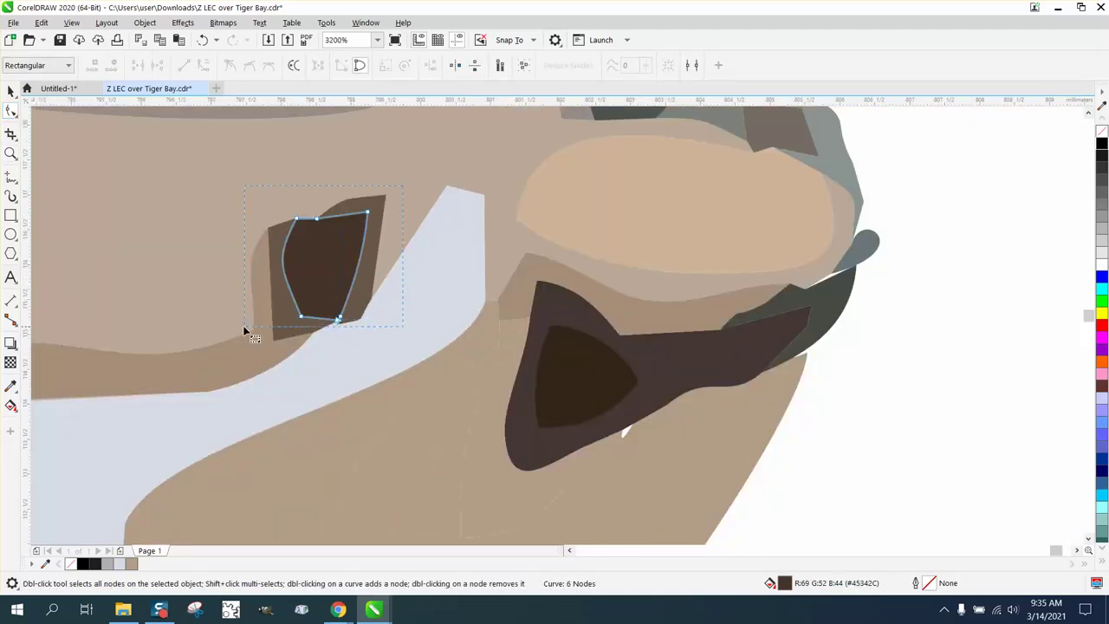
pyautogui.press('Delete')
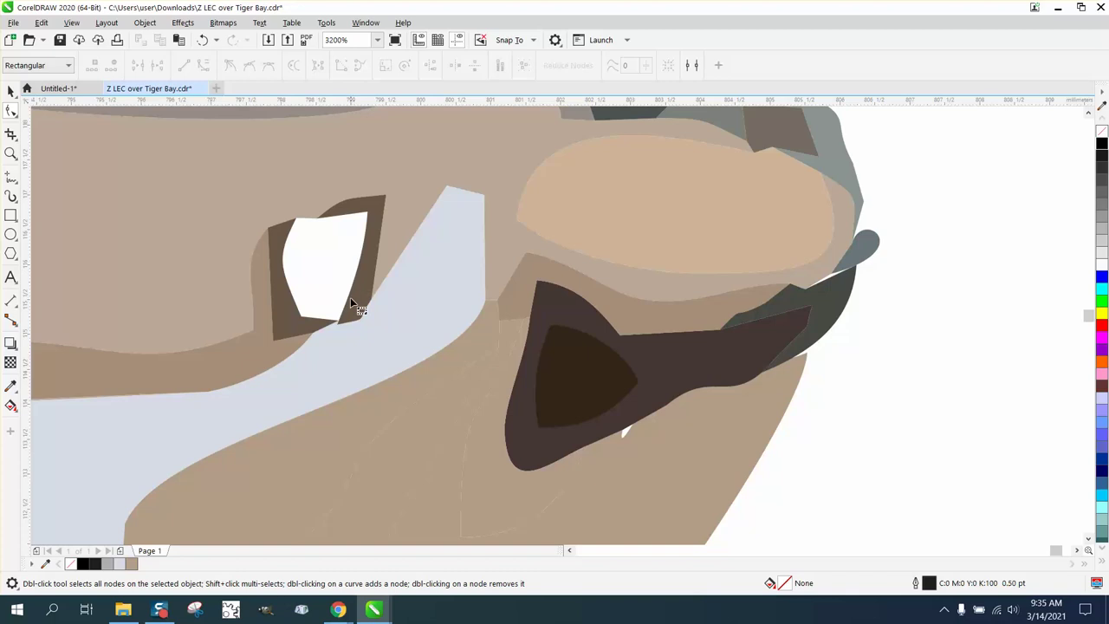
# Step: Drag the brown frame shapes' nodes outward to widen the white window
pyautogui.click(351, 303)
pyautogui.moveTo(344, 329); pyautogui.dragTo(290, 325)
pyautogui.click(317, 326)
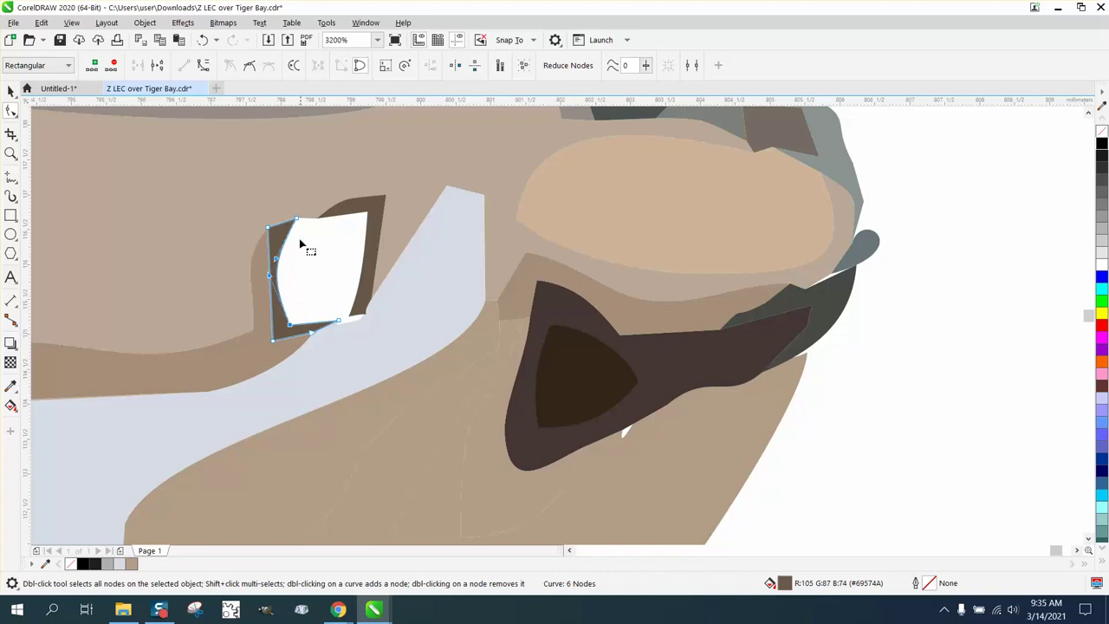
pyautogui.click(296, 220)
pyautogui.moveTo(296, 224); pyautogui.dragTo(367, 218)
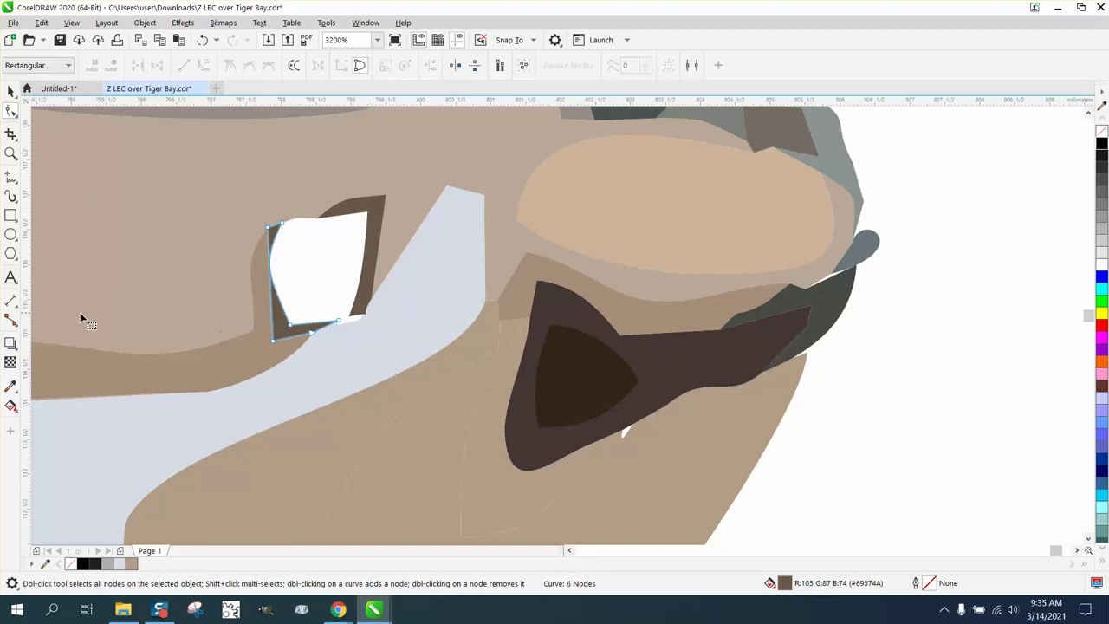
# Step: Select the window frame curve and view the Interactive Fill tool's fill modes
pyautogui.click(11, 404)
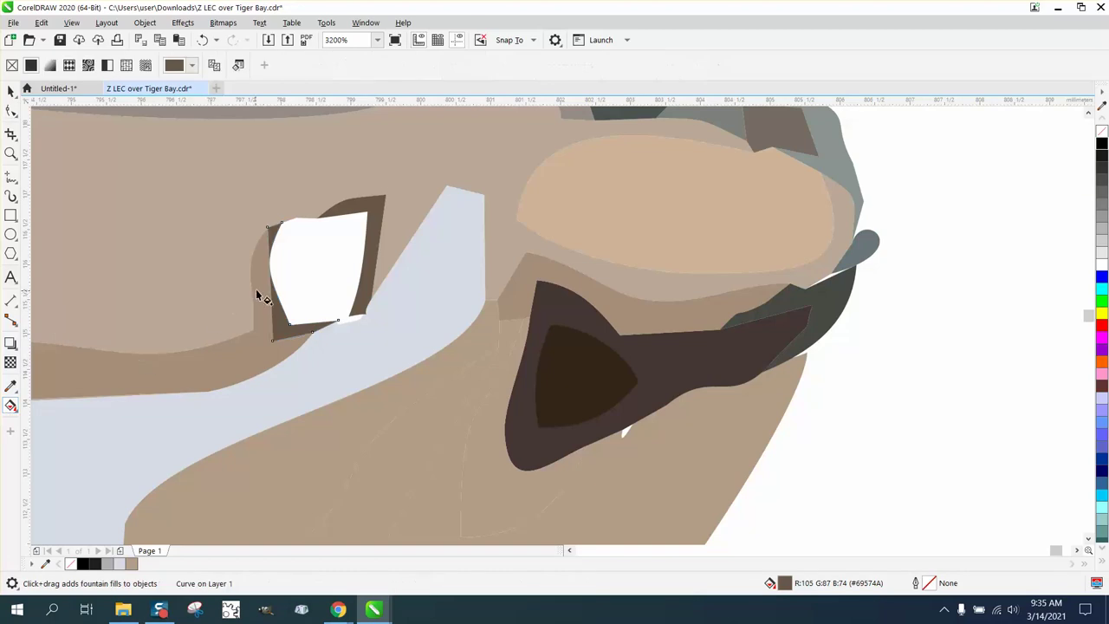
pyautogui.click(12, 406)
pyautogui.click(12, 91)
pyautogui.click(11, 406)
pyautogui.click(14, 407)
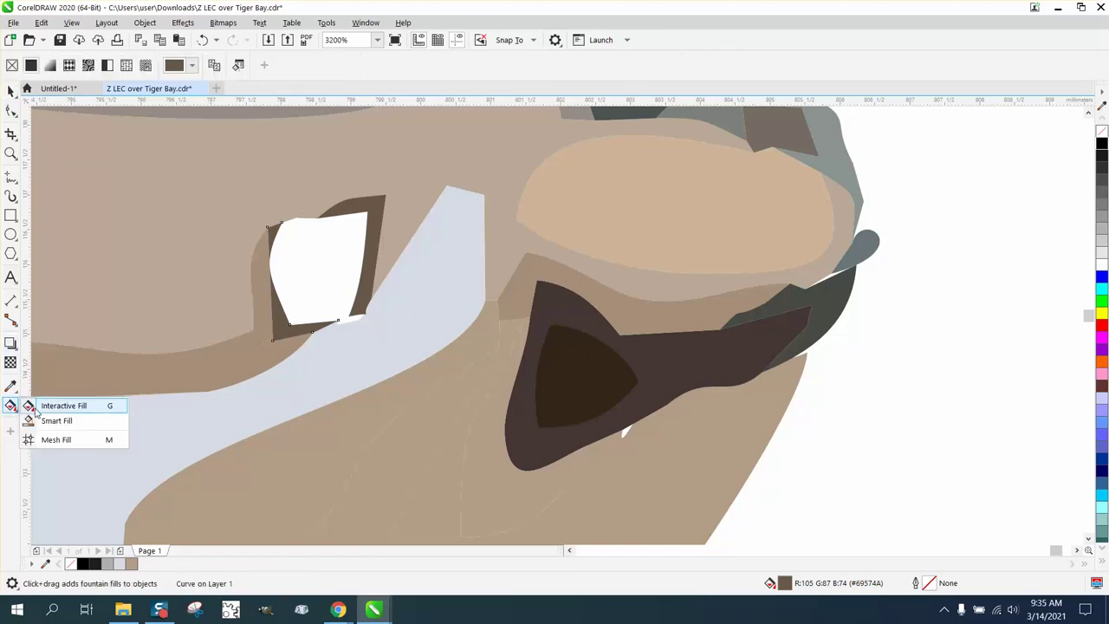
# Step: Deselect everything and get the single-colour Color Eyedropper ready
pyautogui.click(36, 408)
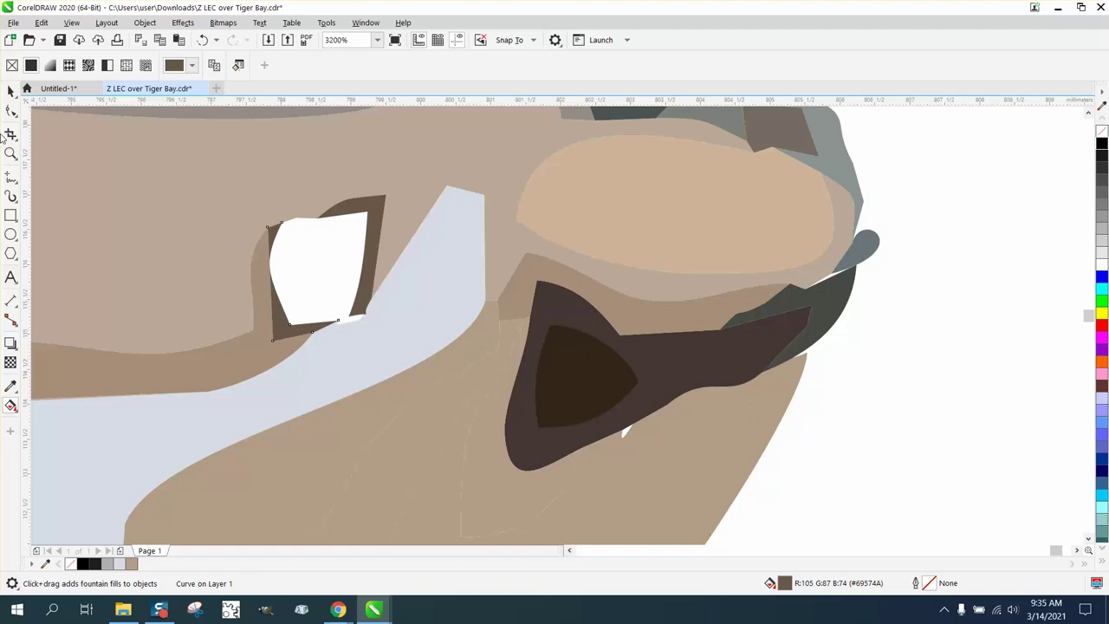
pyautogui.click(11, 91)
pyautogui.click(1004, 267)
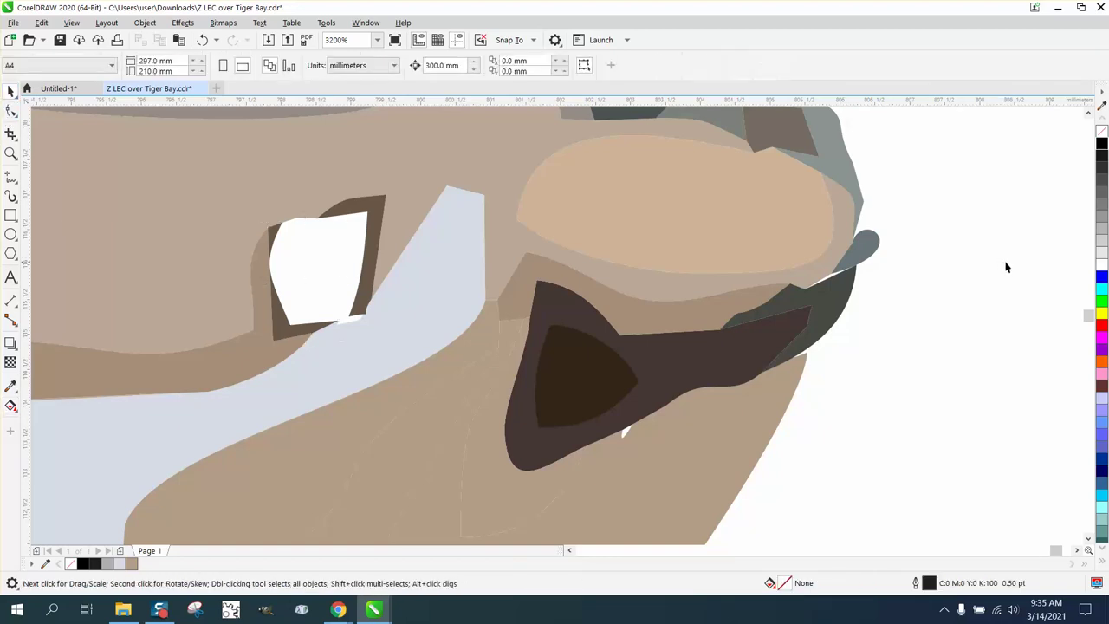
pyautogui.click(11, 405)
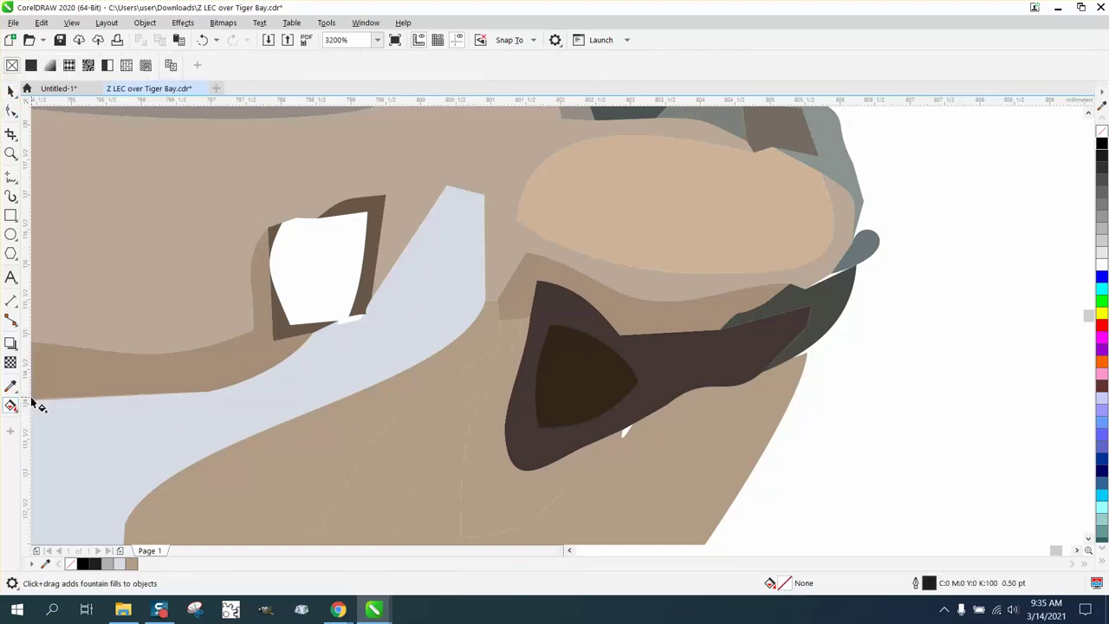
pyautogui.click(15, 411)
pyautogui.click(13, 388)
pyautogui.click(66, 389)
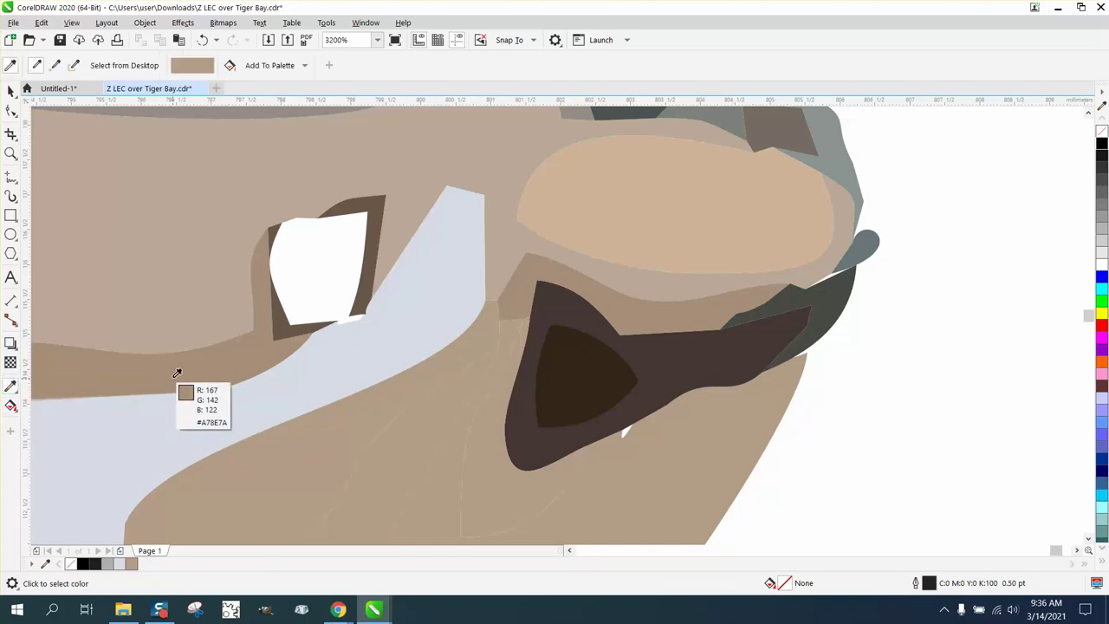
# Step: Fill both dark strips beside the window with the fuselage's light brown #A78E7A
pyautogui.click(185, 363)
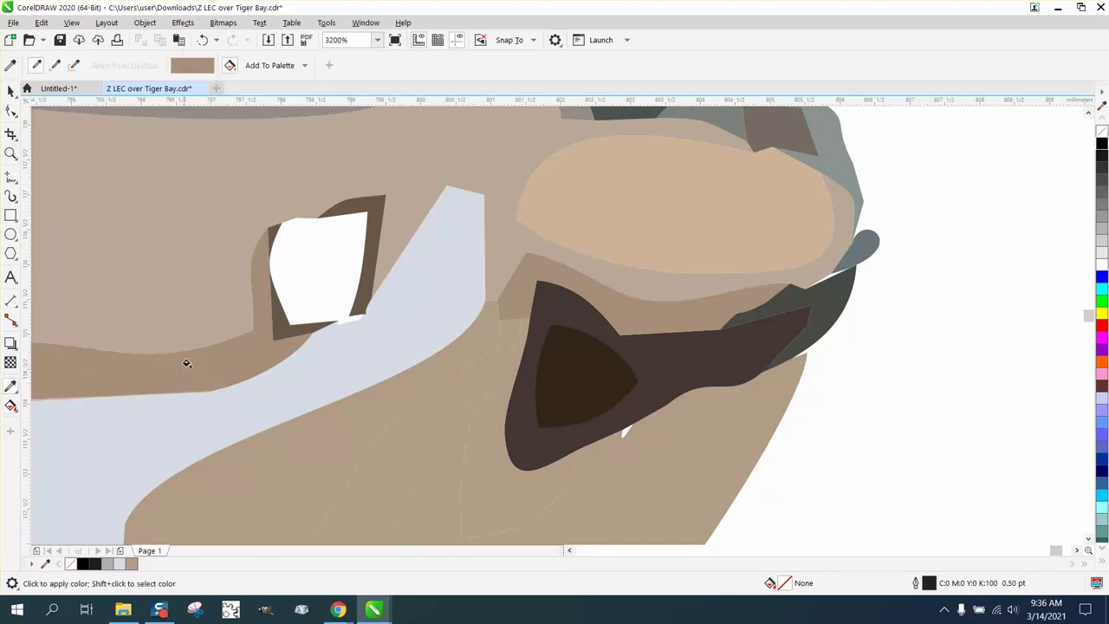
pyautogui.click(277, 308)
pyautogui.click(373, 207)
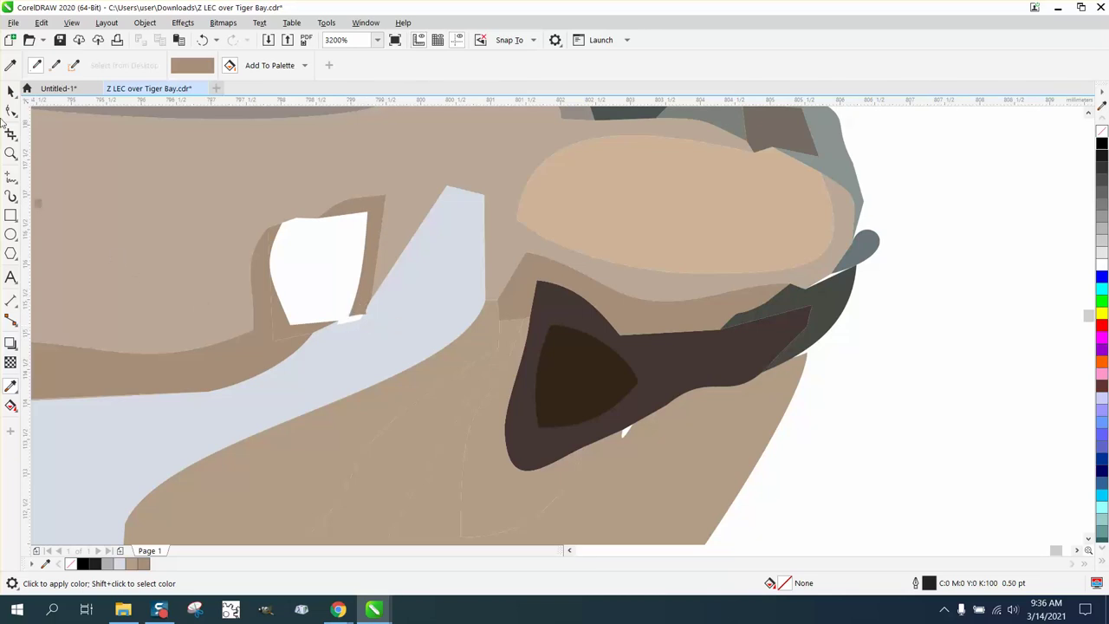
pyautogui.click(11, 110)
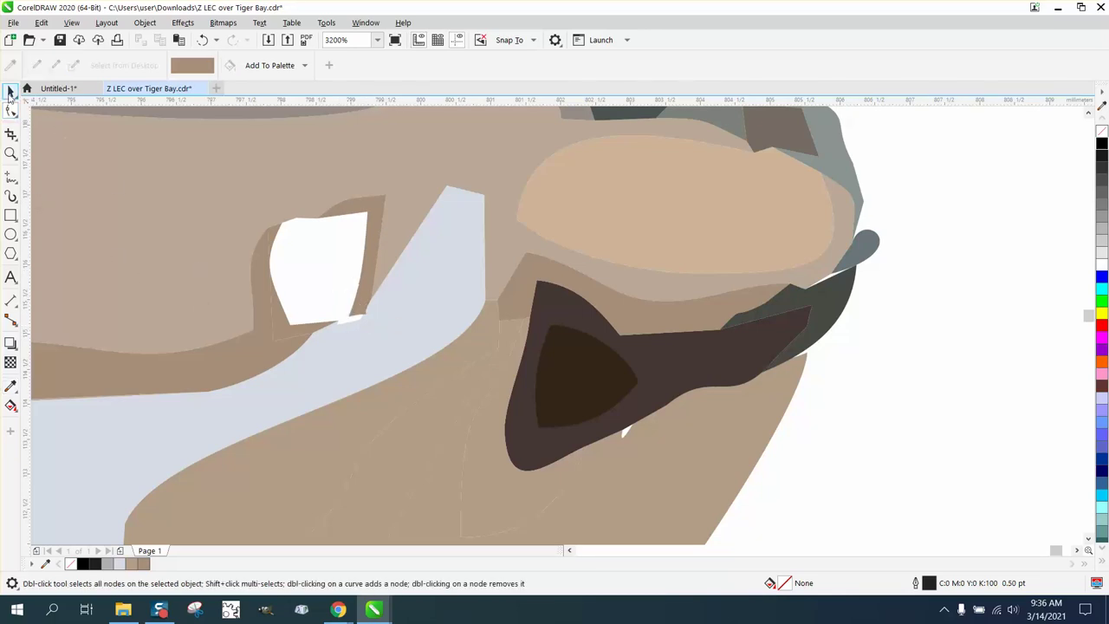
pyautogui.click(13, 92)
pyautogui.click(11, 405)
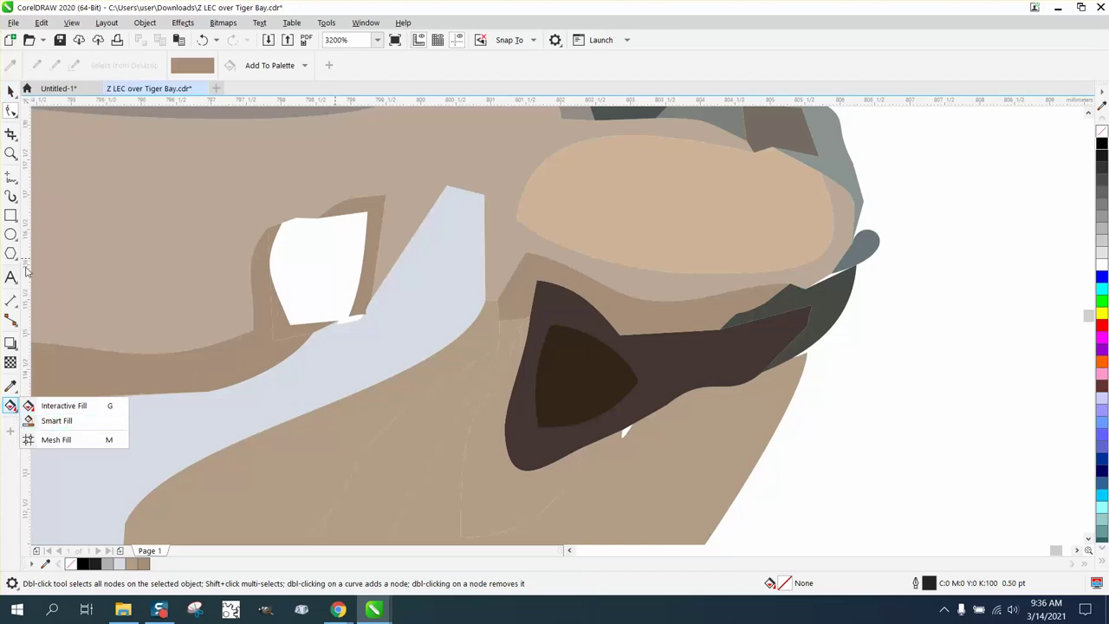
# Step: Try moving the brown frame shape, zoom in on the window, and undo the unwanted changes
pyautogui.press('space')
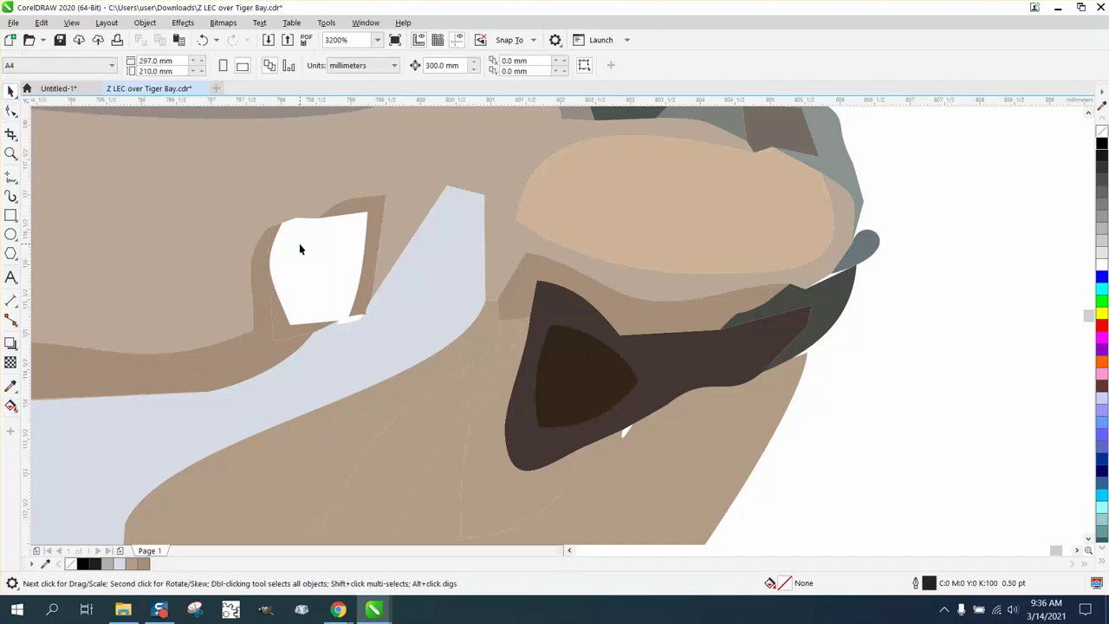
pyautogui.click(375, 222)
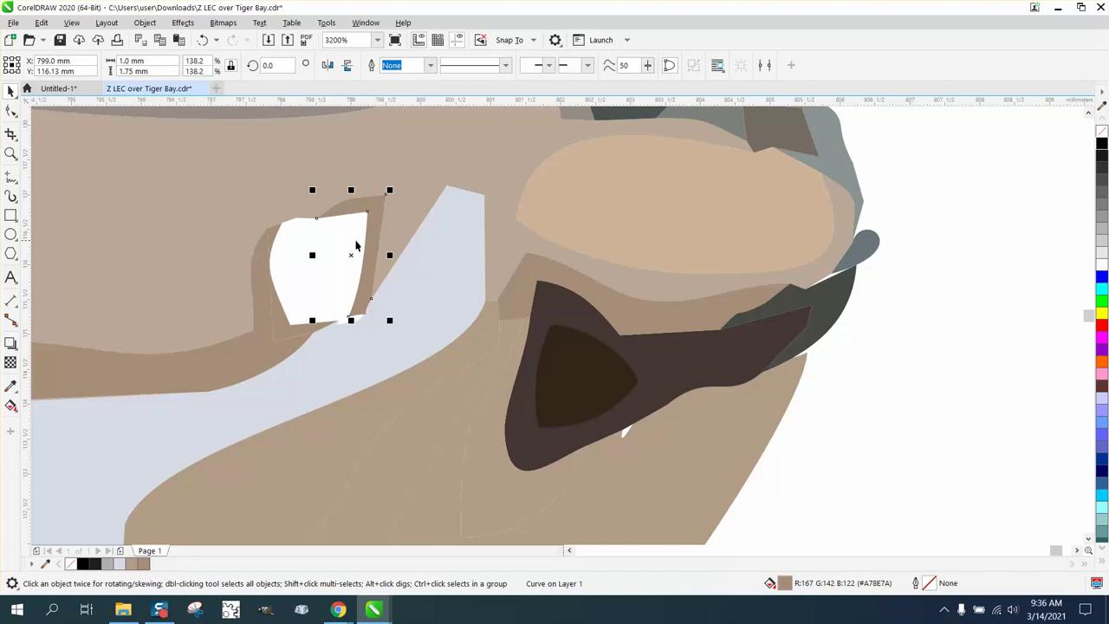
pyautogui.moveTo(371, 249); pyautogui.dragTo(406, 212)
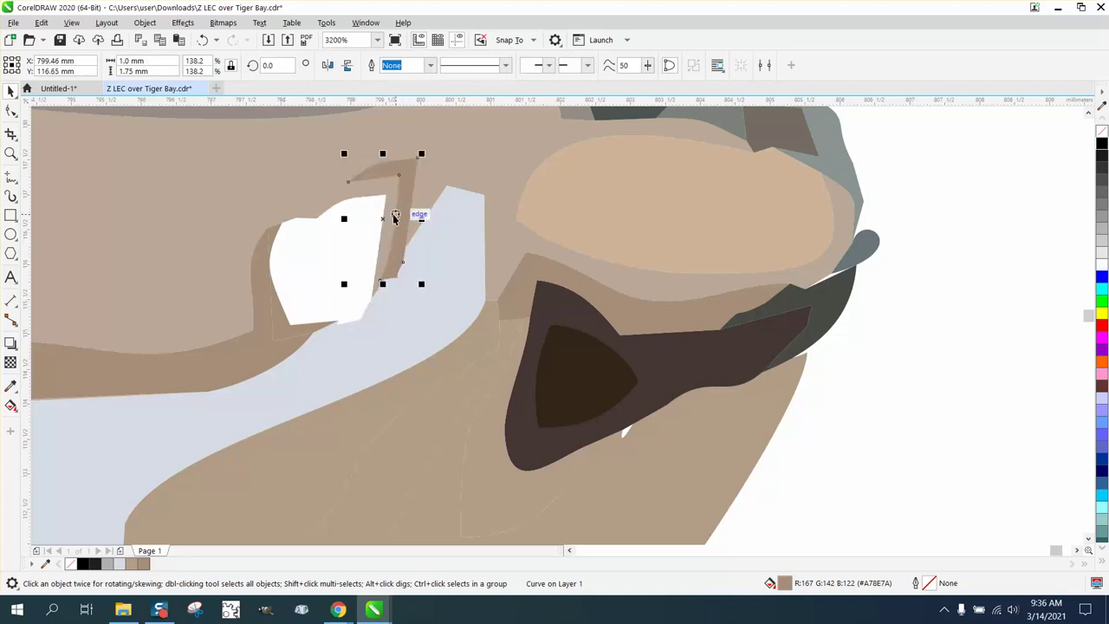
pyautogui.moveTo(401, 215); pyautogui.dragTo(369, 251)
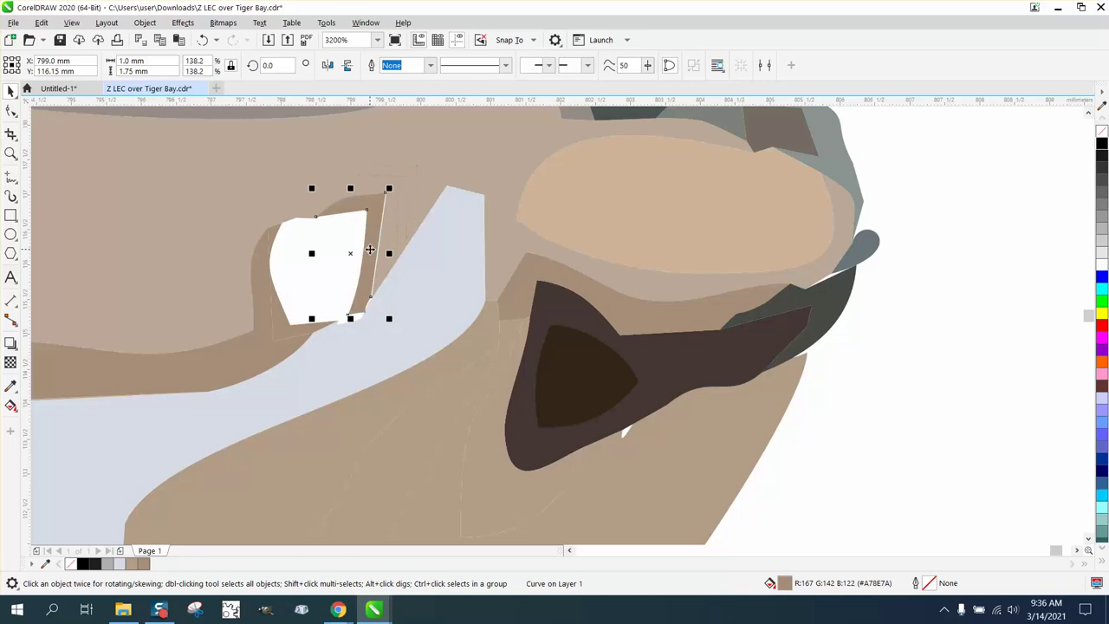
pyautogui.click(10, 153)
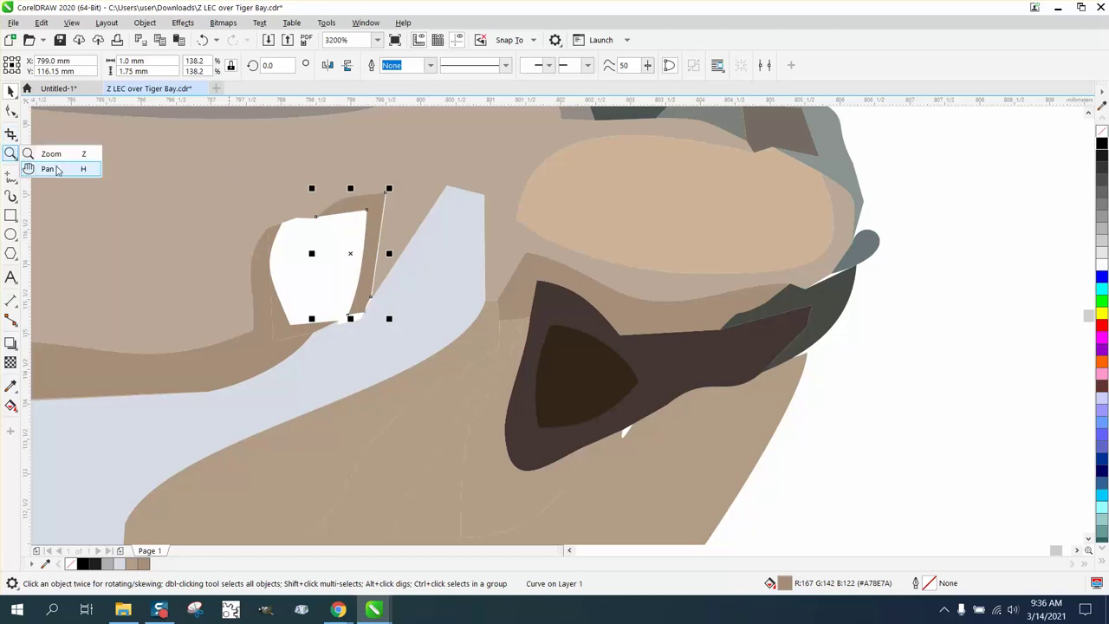
pyautogui.moveTo(223, 178); pyautogui.dragTo(480, 378)
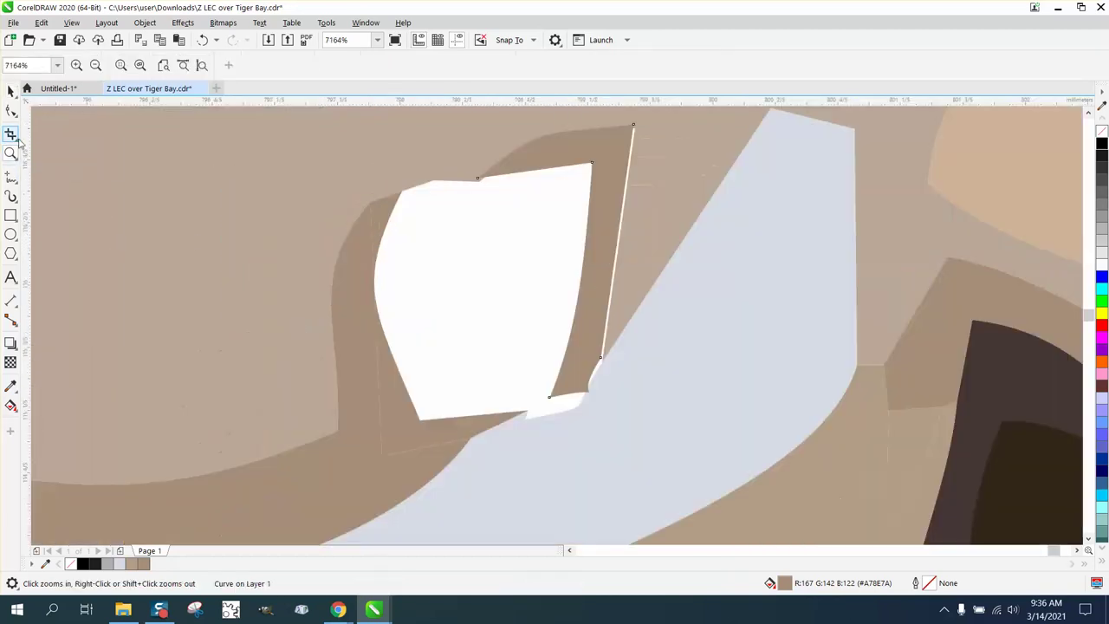
pyautogui.click(202, 46)
pyautogui.click(202, 46)
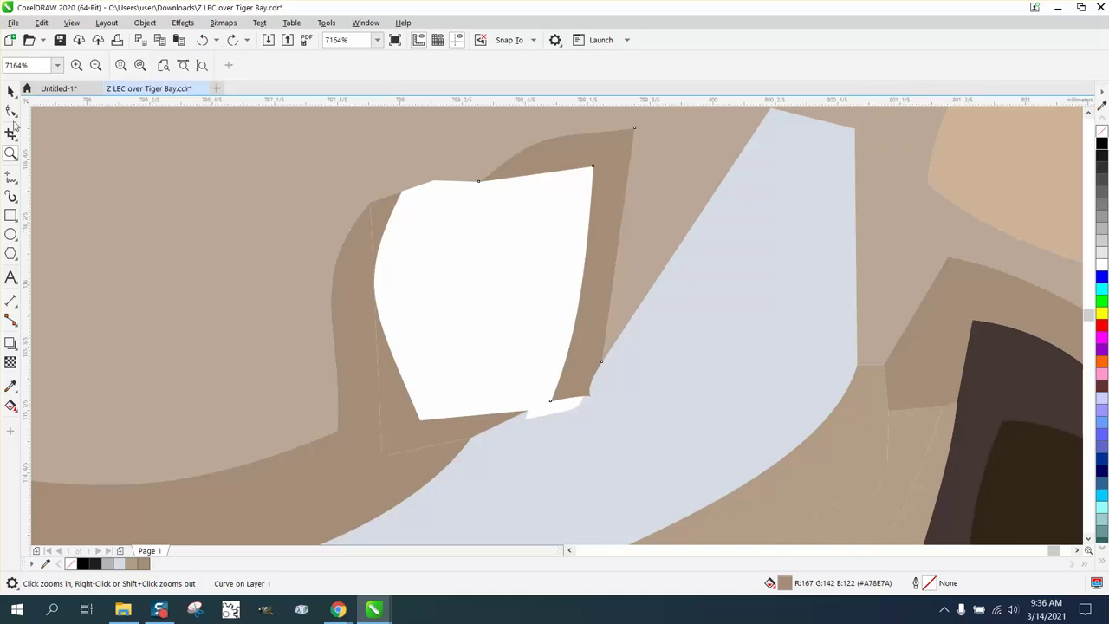
# Step: Reshape the white window's nodes into a curved, leaf-shaped edge
pyautogui.click(12, 112)
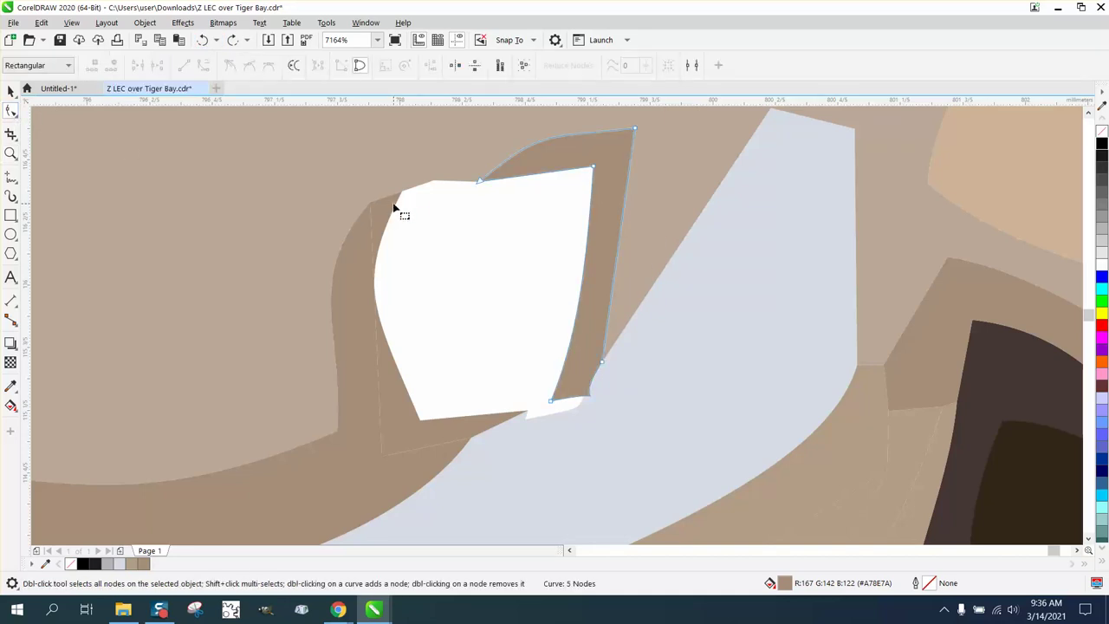
pyautogui.click(388, 211)
pyautogui.moveTo(401, 193); pyautogui.dragTo(486, 184)
pyautogui.moveTo(445, 277); pyautogui.dragTo(434, 195)
# Step: Pull the light-blue belly shape's node up to the white leaf's lower tip
pyautogui.click(436, 183)
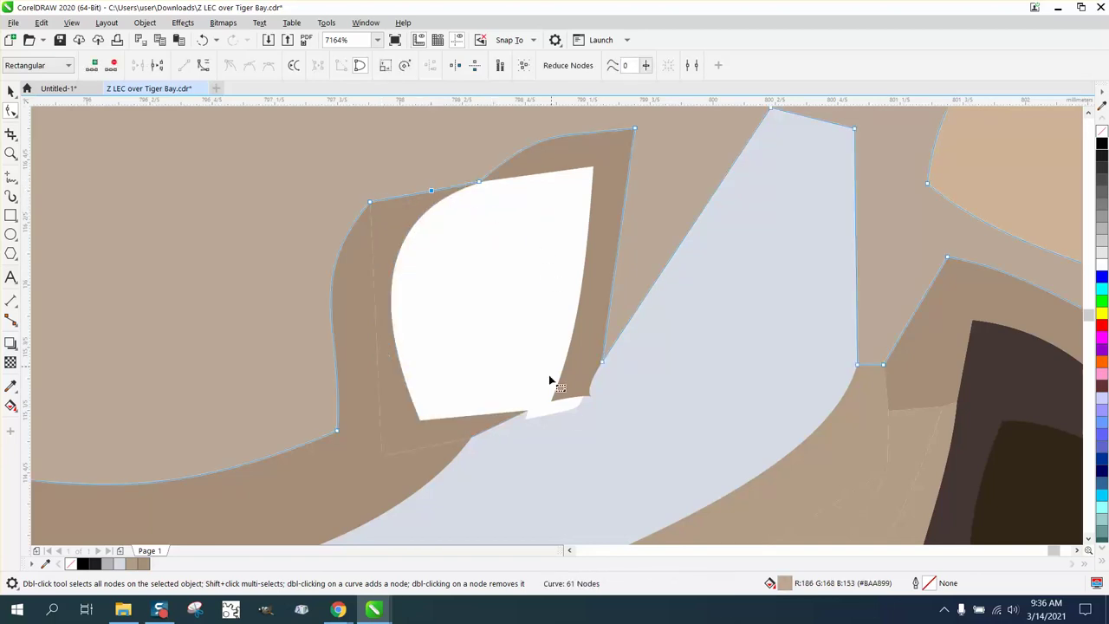
pyautogui.click(577, 412)
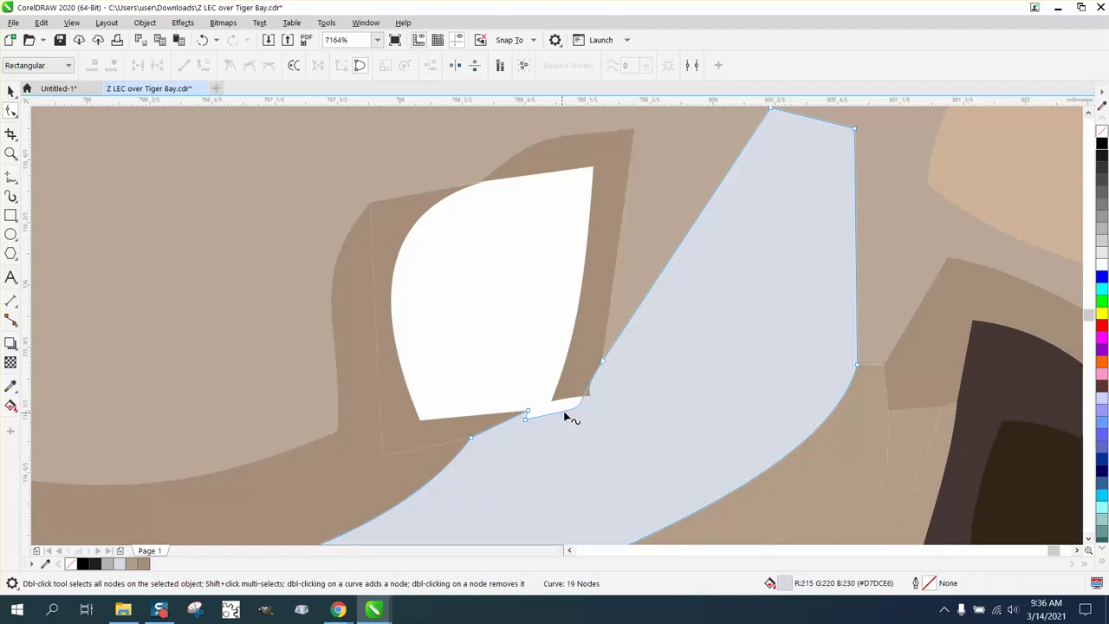
pyautogui.moveTo(534, 421); pyautogui.dragTo(560, 402)
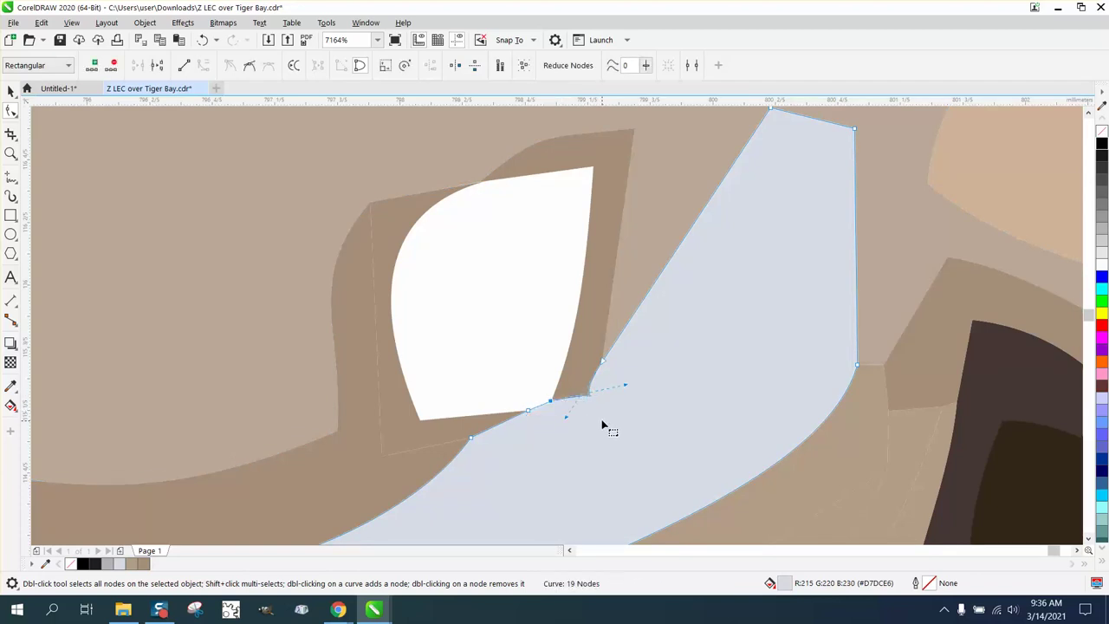
# Step: Smart Fill the white leaf-shaped opening solid black (#000000) and zoom out to 800%
pyautogui.click(11, 406)
pyautogui.click(16, 411)
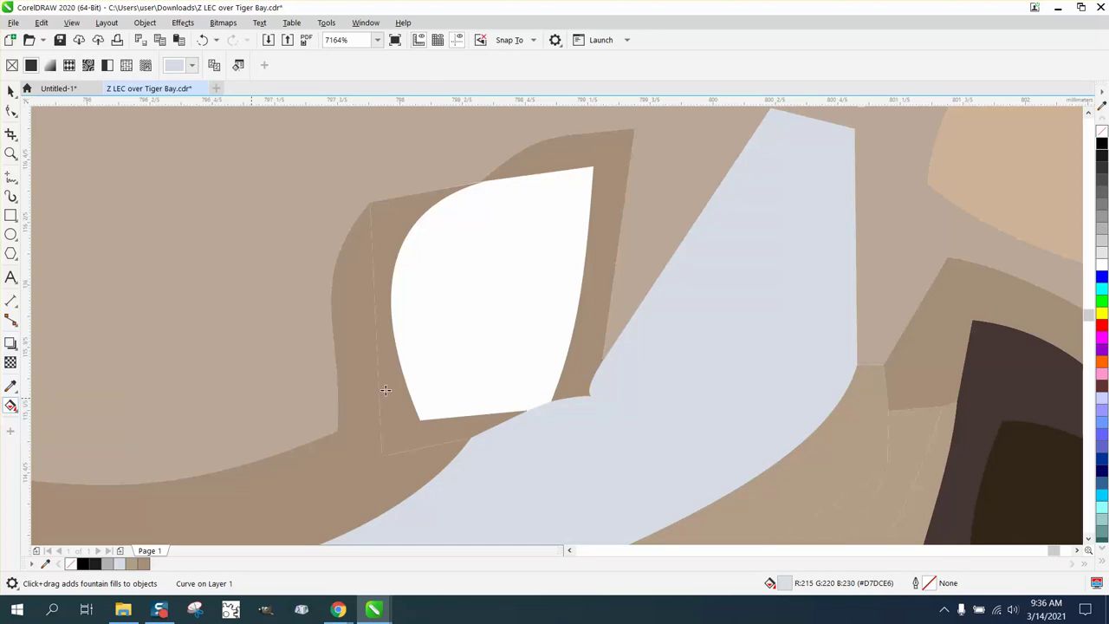
pyautogui.click(491, 321)
pyautogui.scroll(-5, 501, 313)
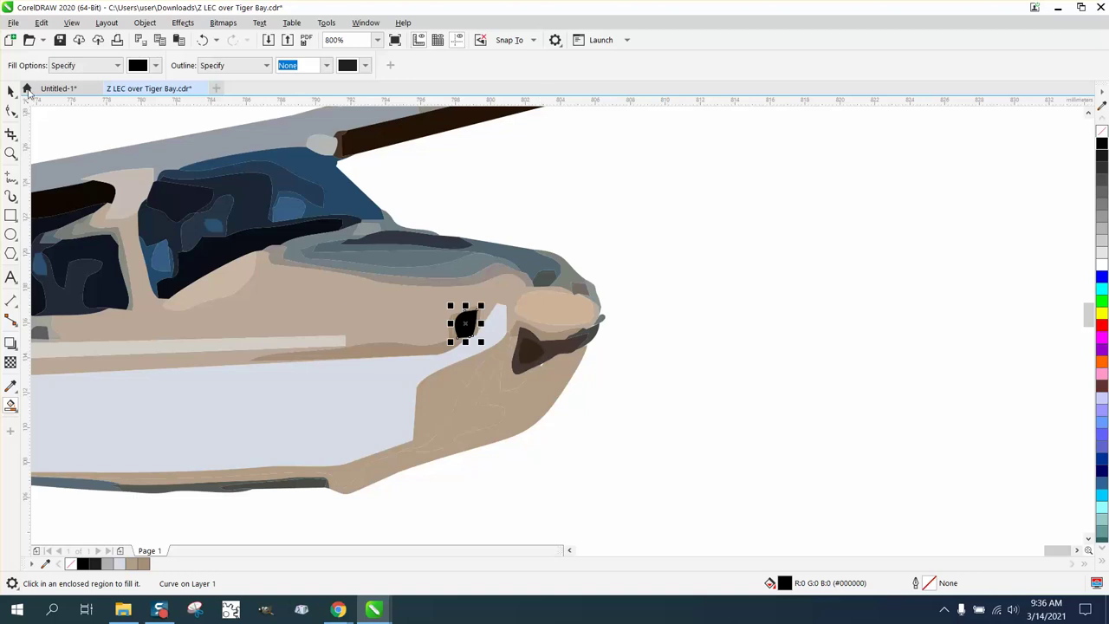
pyautogui.click(10, 153)
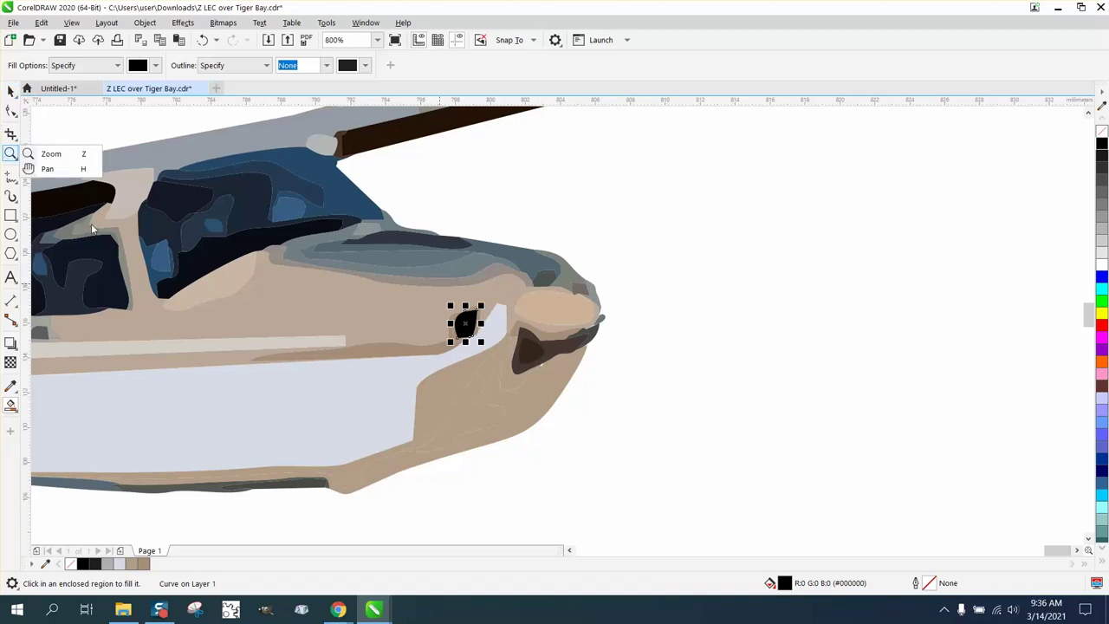
pyautogui.click(48, 154)
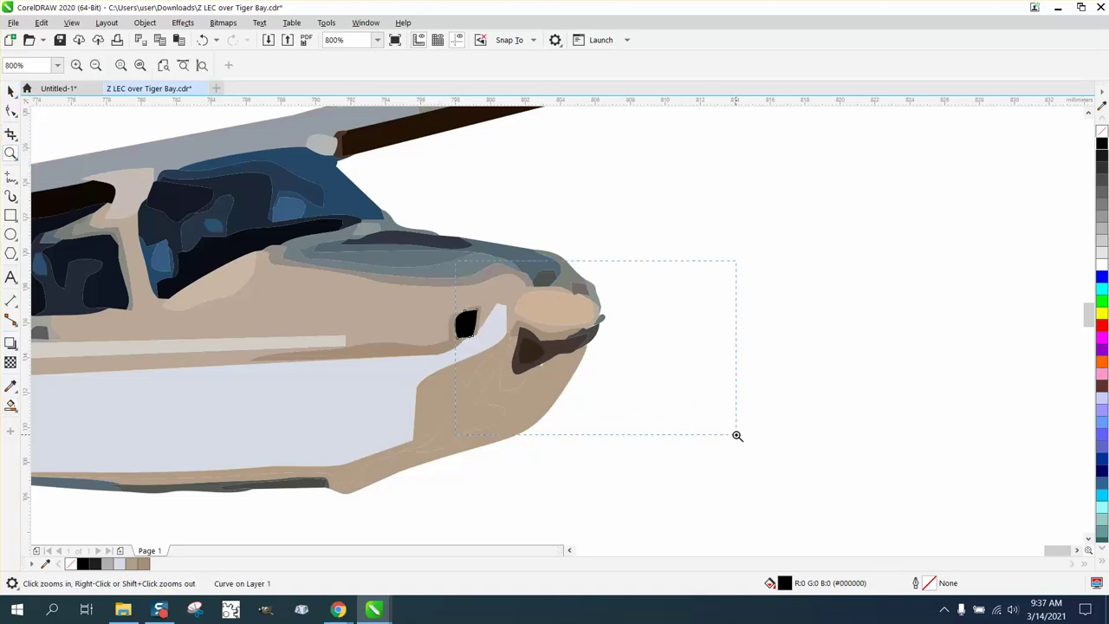
# Step: Zoom into the nose, add a node on the tan cone's upper edge, and nudge the cowling's left edge
pyautogui.moveTo(455, 260); pyautogui.dragTo(736, 435)
pyautogui.click(11, 111)
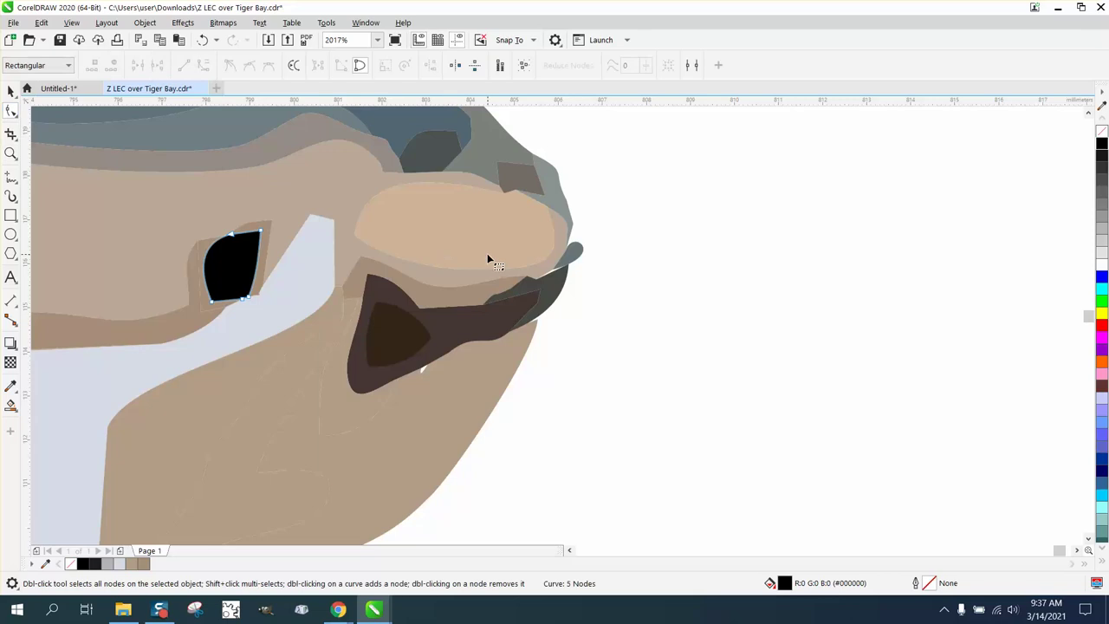
pyautogui.click(493, 243)
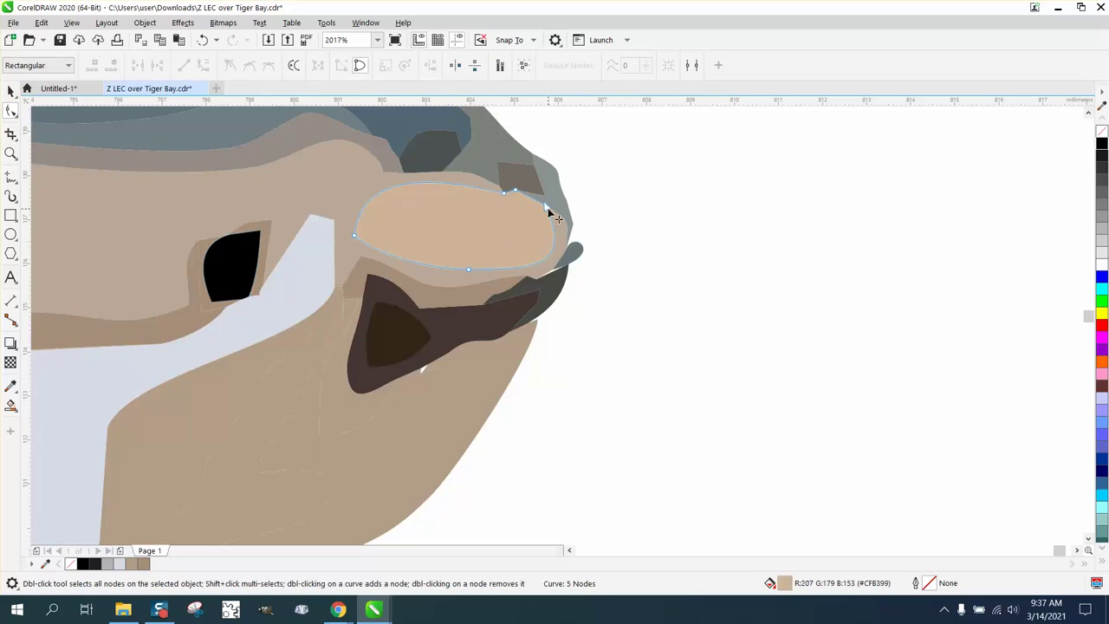
pyautogui.moveTo(578, 188); pyautogui.dragTo(563, 297)
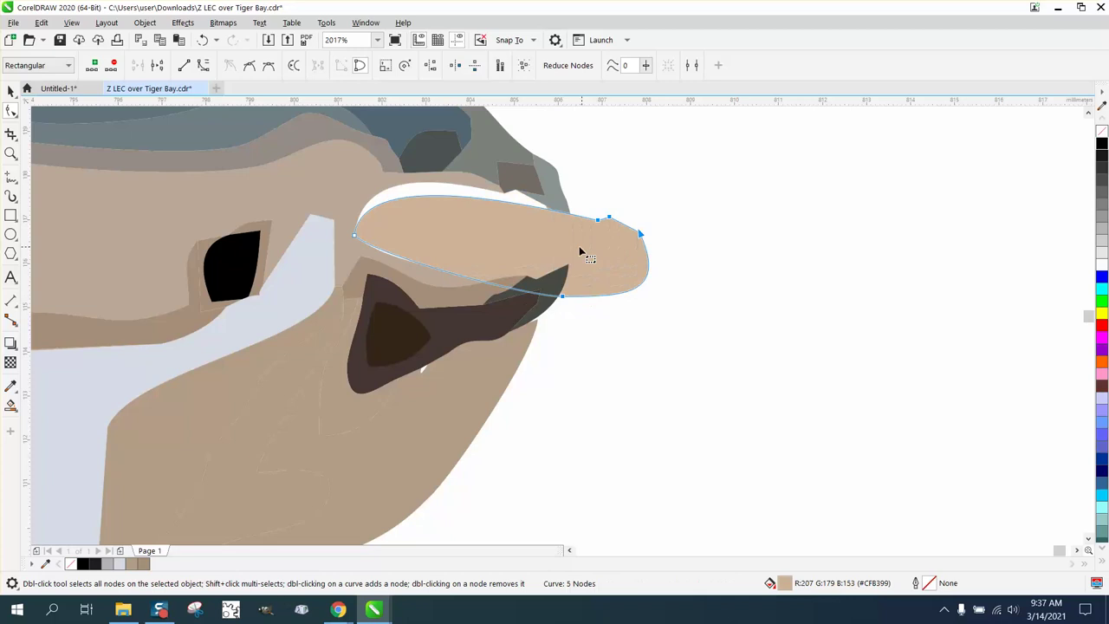
pyautogui.click(490, 197)
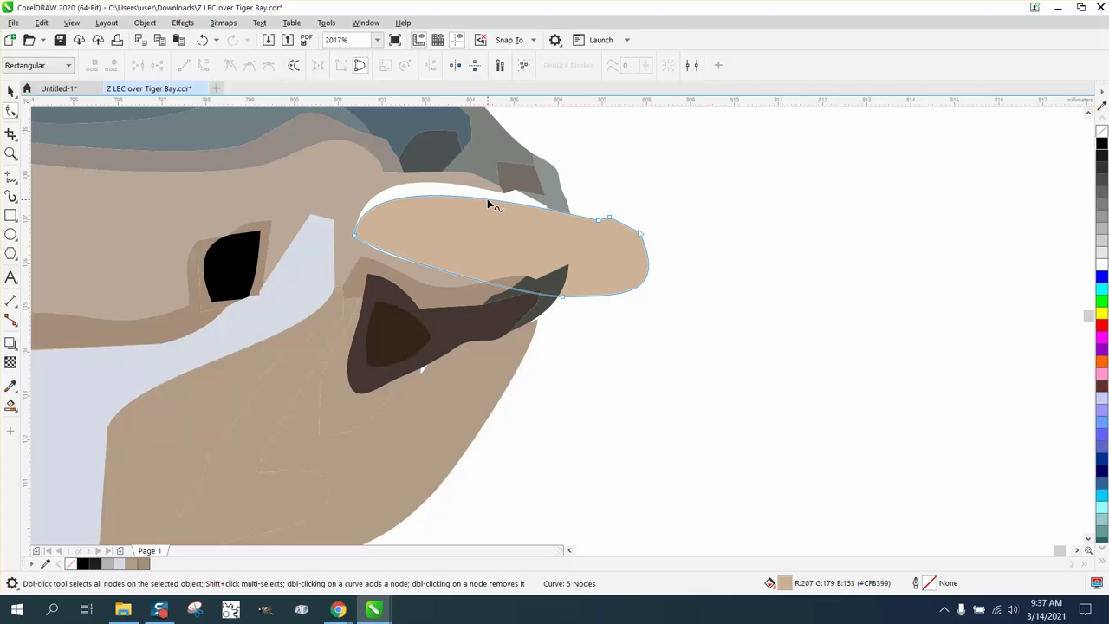
pyautogui.doubleClick(479, 197)
pyautogui.click(485, 188)
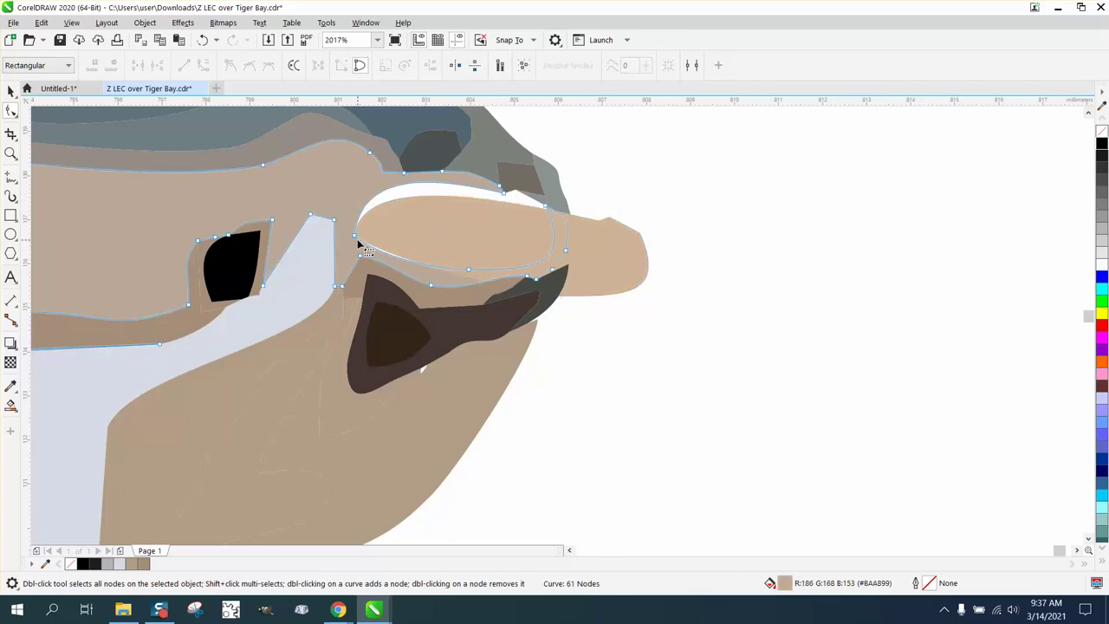
pyautogui.moveTo(356, 244); pyautogui.dragTo(354, 247)
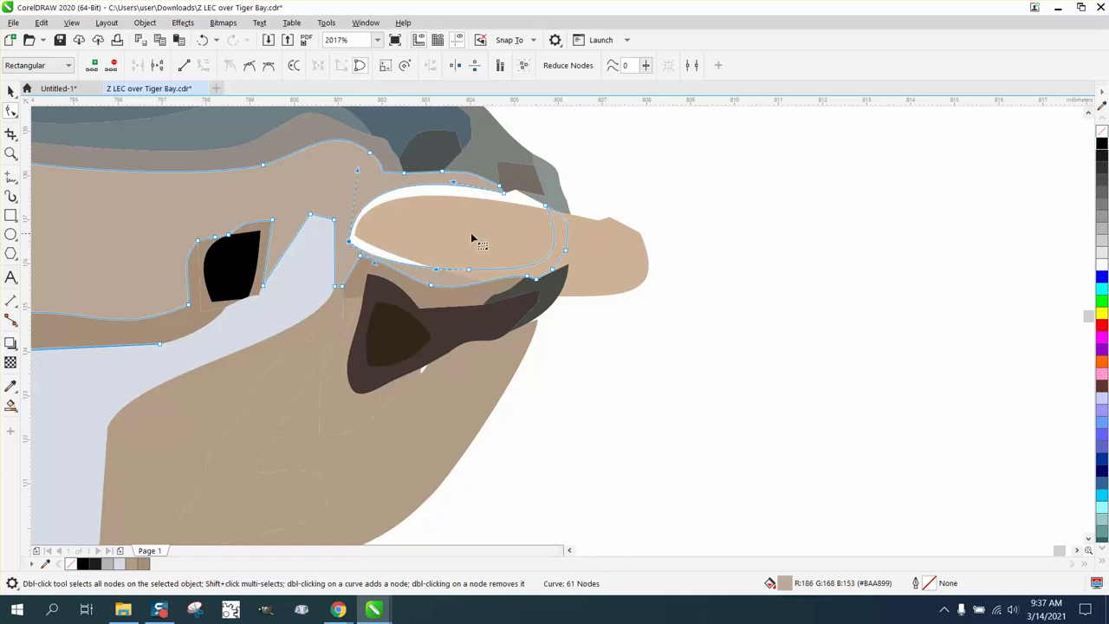
# Step: Delete the cone's right-end node and stretch it into a longer rounded tip
pyautogui.click(611, 230)
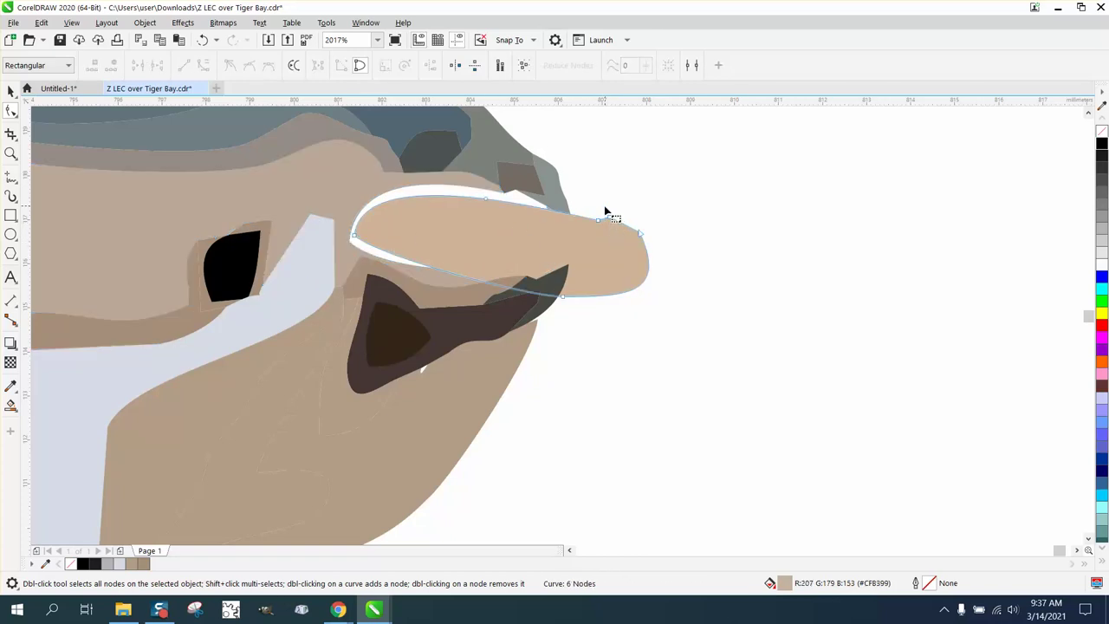
pyautogui.click(641, 233)
pyautogui.press('Delete')
pyautogui.moveTo(646, 240); pyautogui.dragTo(653, 255)
pyautogui.click(566, 277)
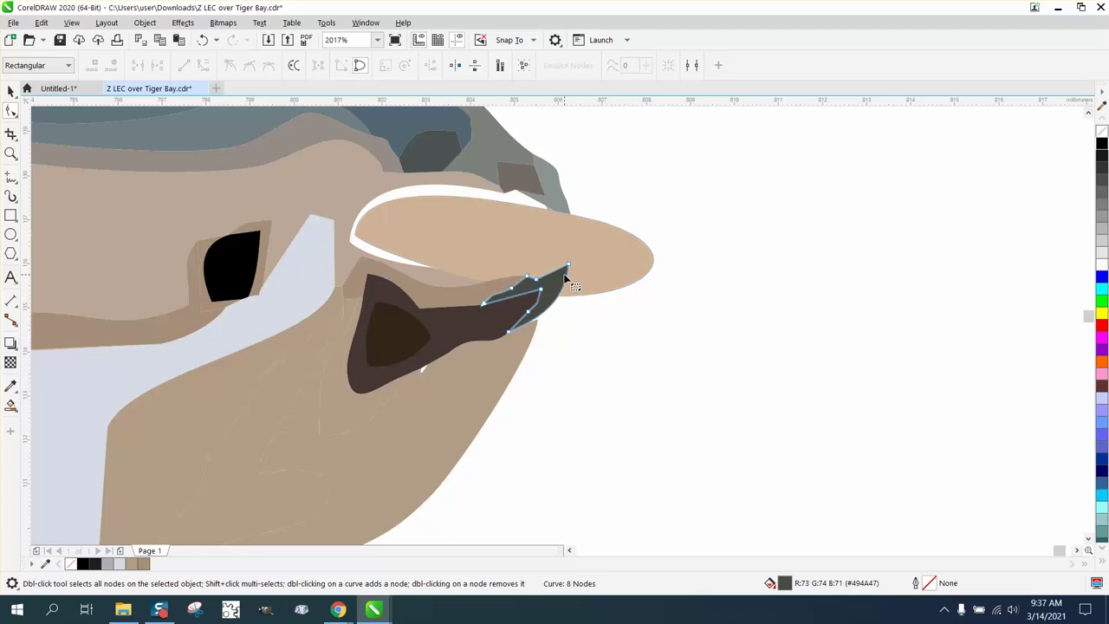
pyautogui.click(593, 272)
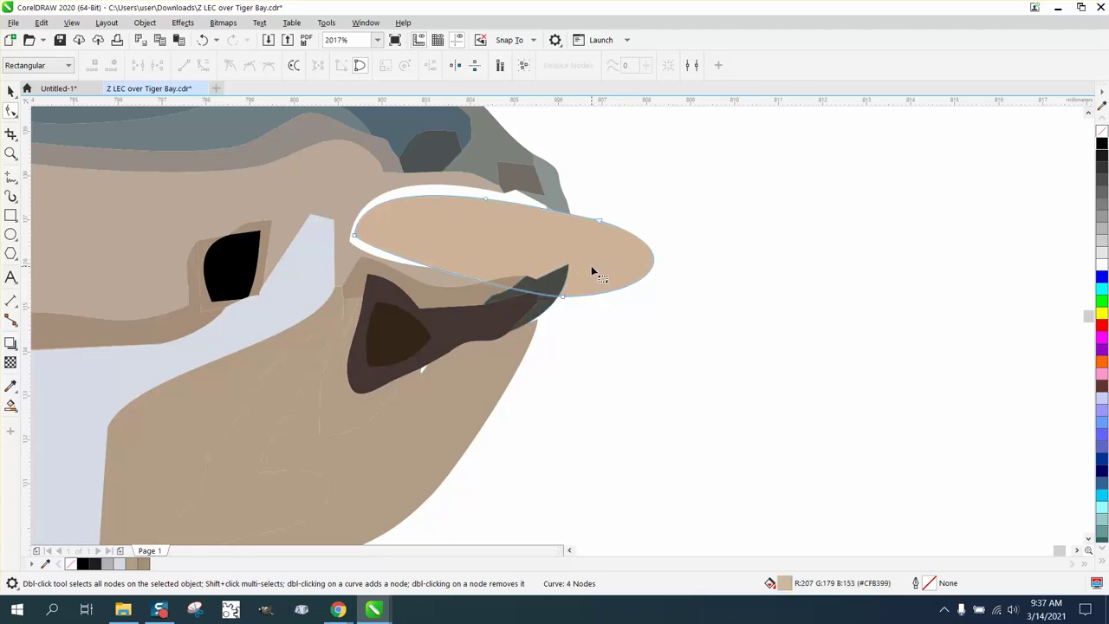
# Step: Bring the tan nose cone in front of the grey shape with Order > To Front of Page
pyautogui.click(11, 90)
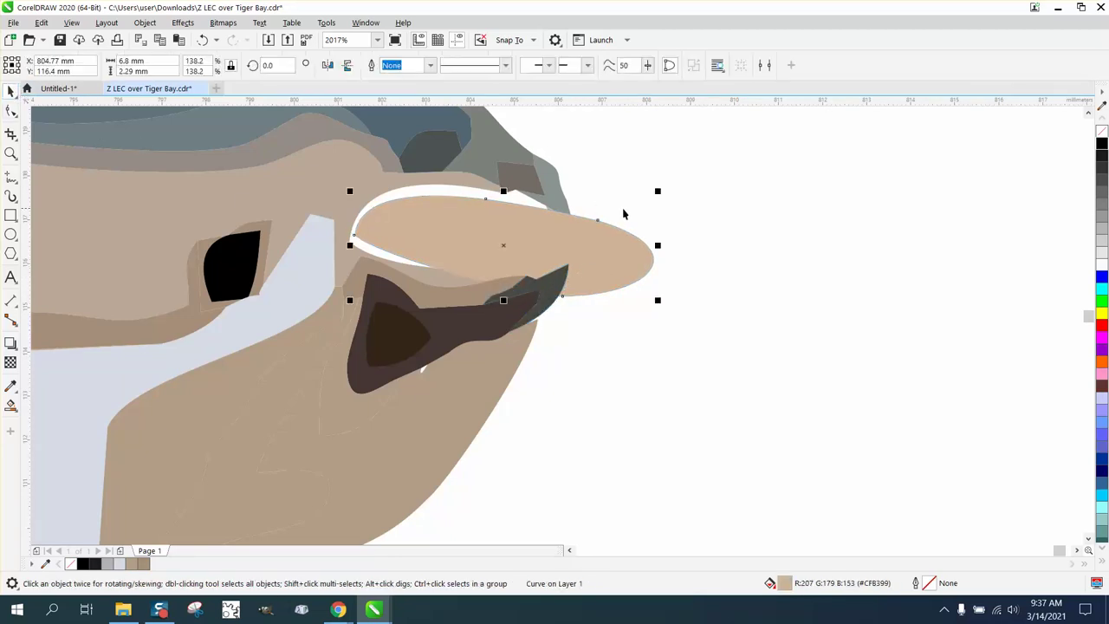
pyautogui.click(153, 24)
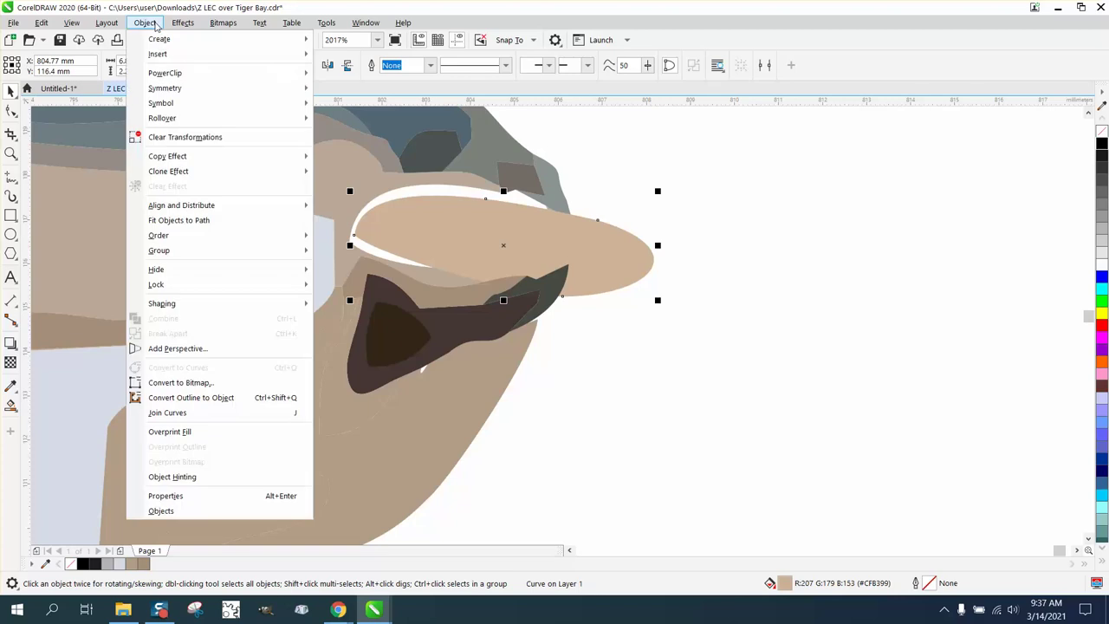
pyautogui.moveTo(178, 236)
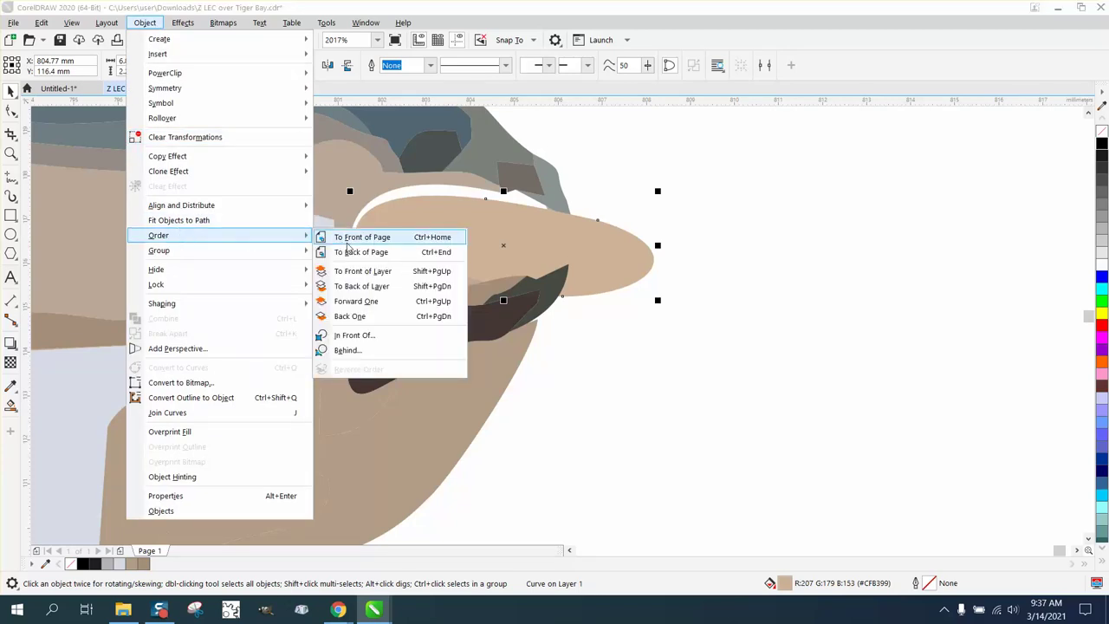
pyautogui.click(356, 238)
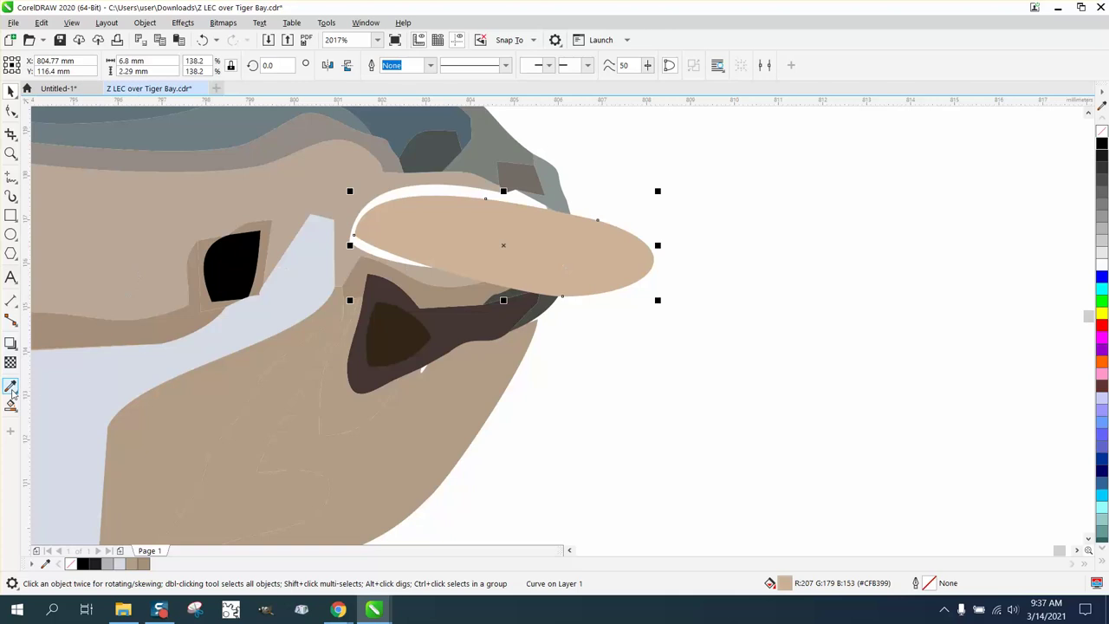
# Step: Recolour the cowling shape with the tan sampled from the nose cone
pyautogui.click(11, 389)
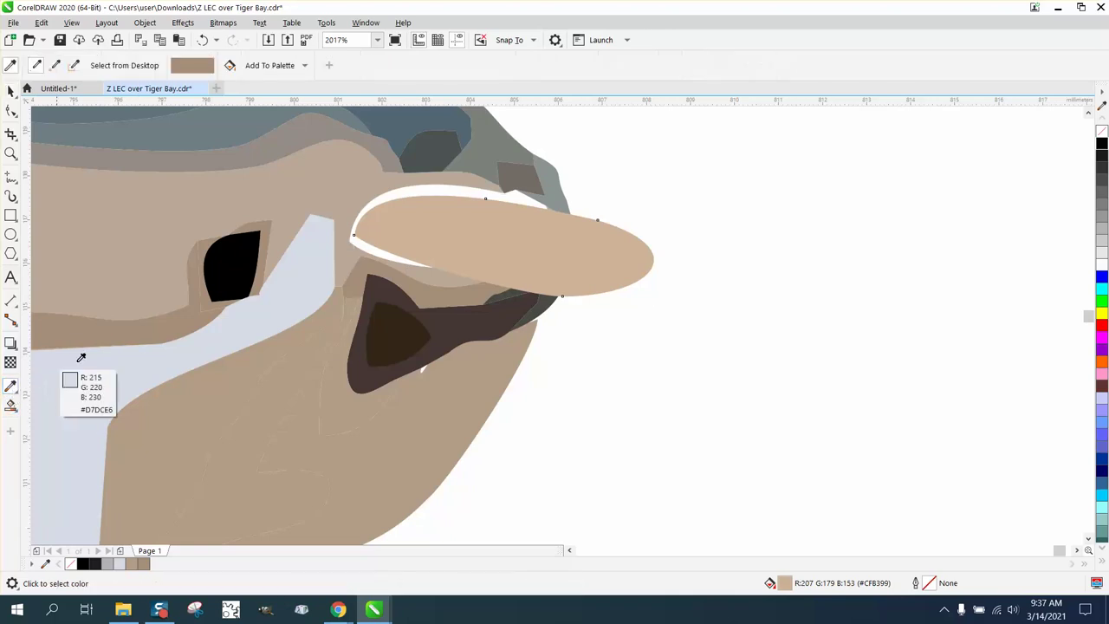
pyautogui.click(440, 240)
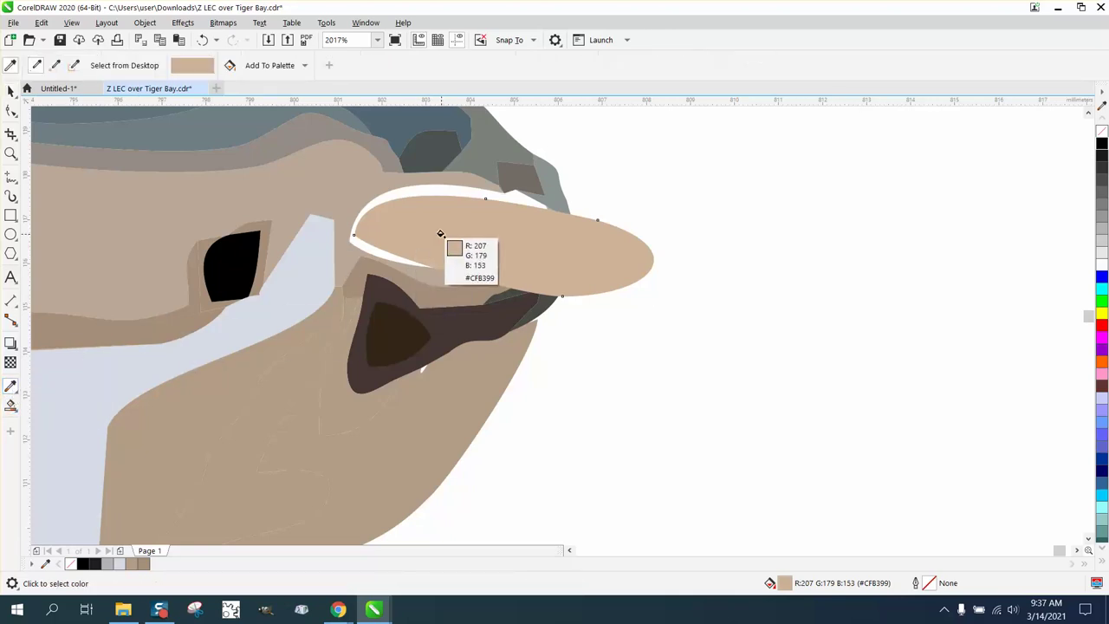
pyautogui.click(425, 183)
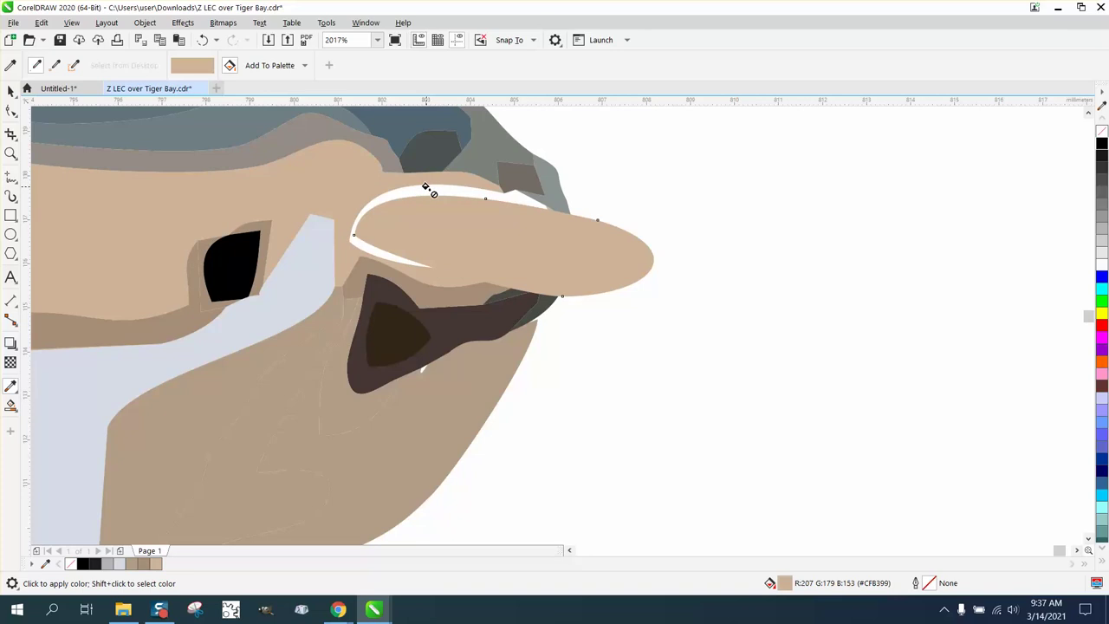
pyautogui.click(11, 92)
pyautogui.click(11, 111)
pyautogui.click(16, 116)
pyautogui.click(47, 115)
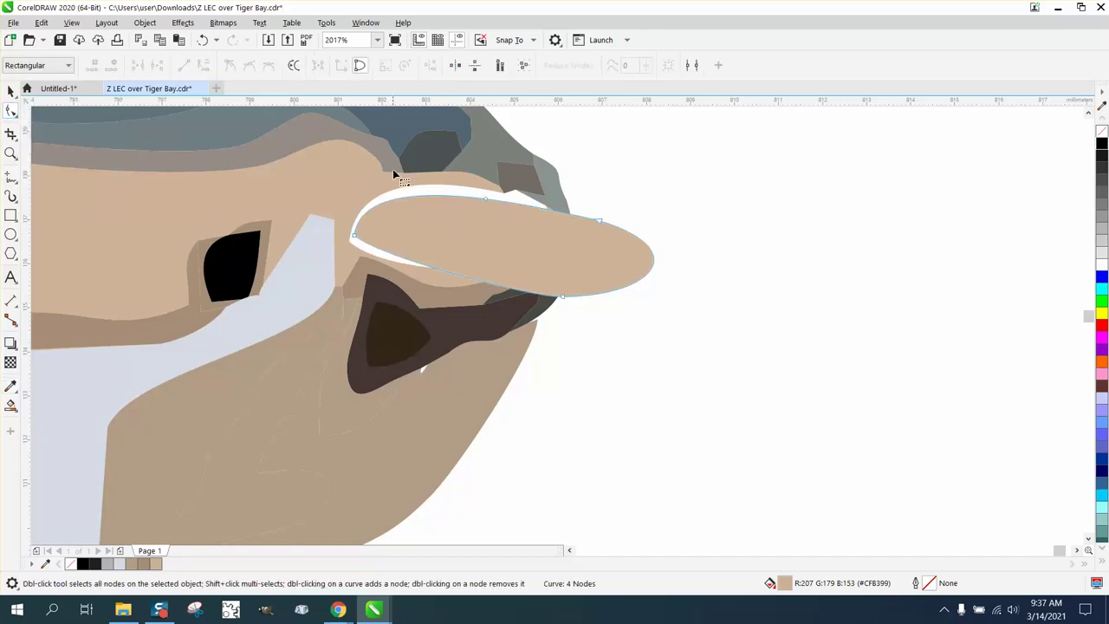
pyautogui.click(10, 90)
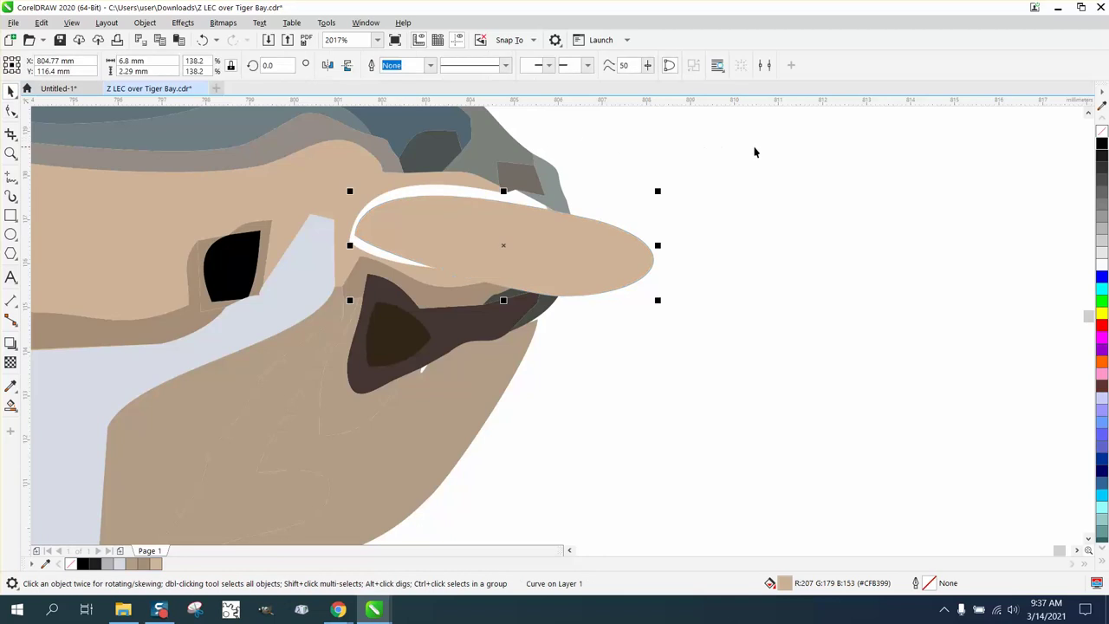
# Step: Drag the tan cowling's nodes and top edge to close the white gap under the cone
pyautogui.click(754, 153)
pyautogui.click(10, 112)
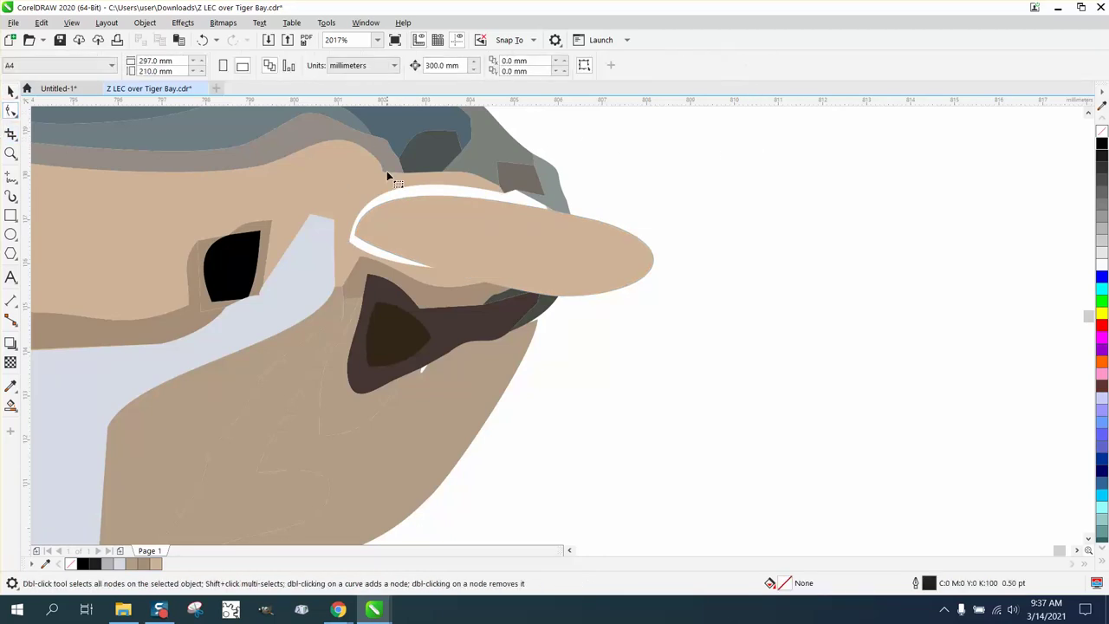
pyautogui.click(18, 119)
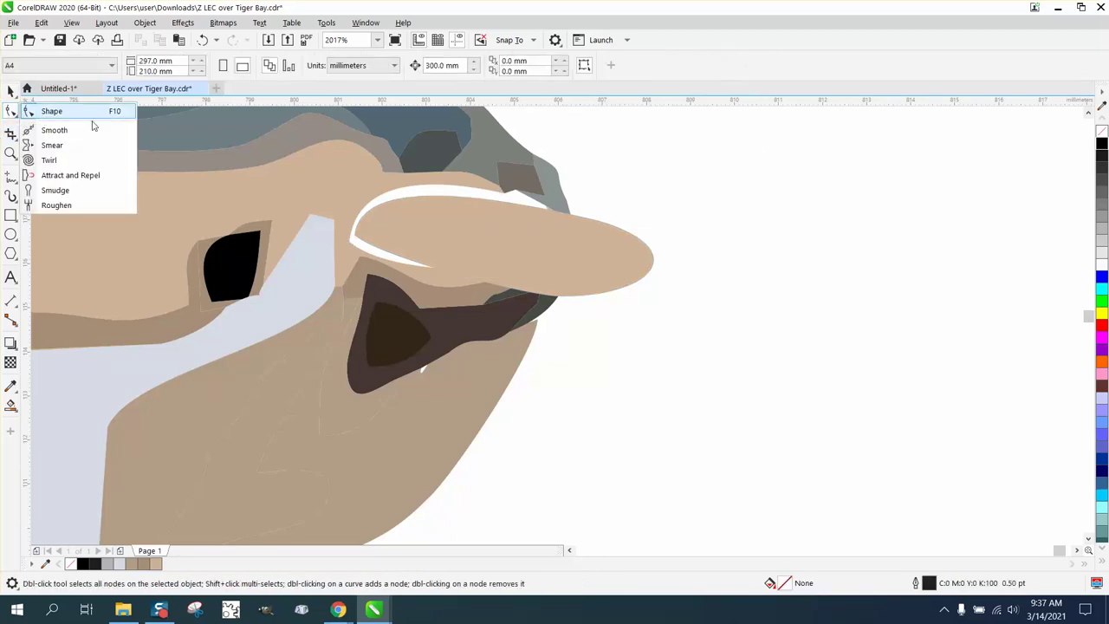
pyautogui.click(41, 112)
pyautogui.click(408, 211)
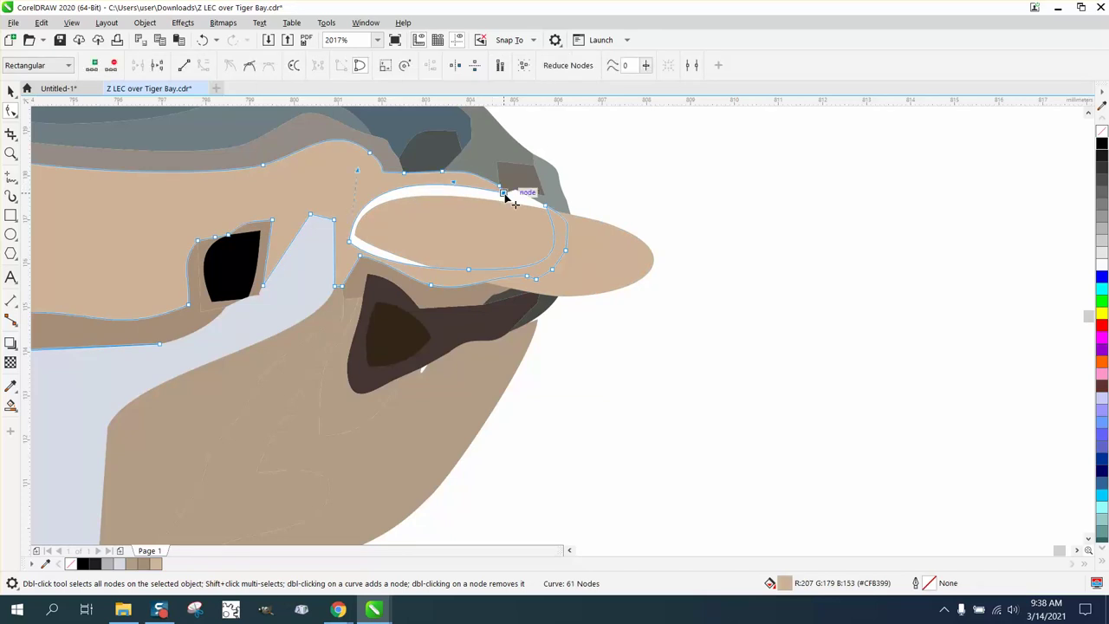
pyautogui.moveTo(506, 196); pyautogui.dragTo(512, 202)
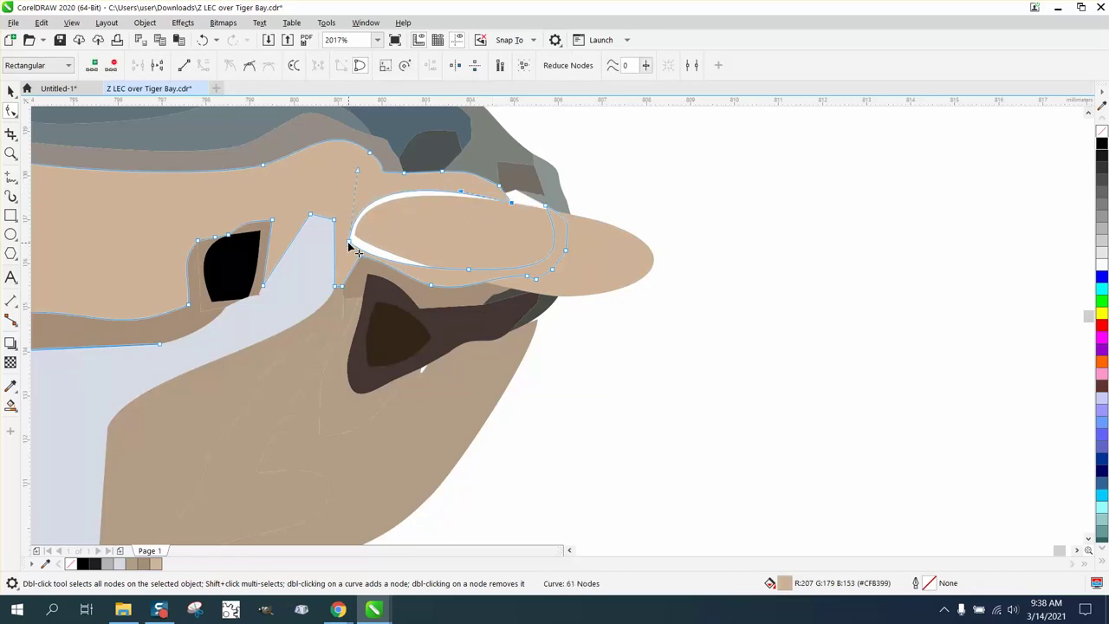
pyautogui.moveTo(355, 248); pyautogui.dragTo(372, 242)
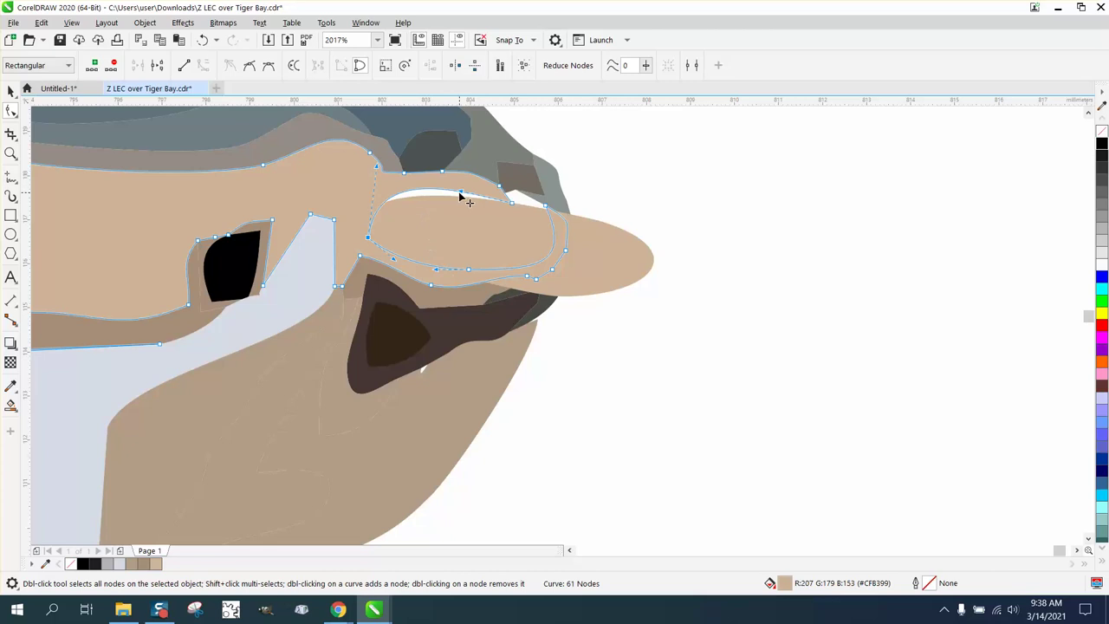
pyautogui.moveTo(463, 196); pyautogui.dragTo(472, 224)
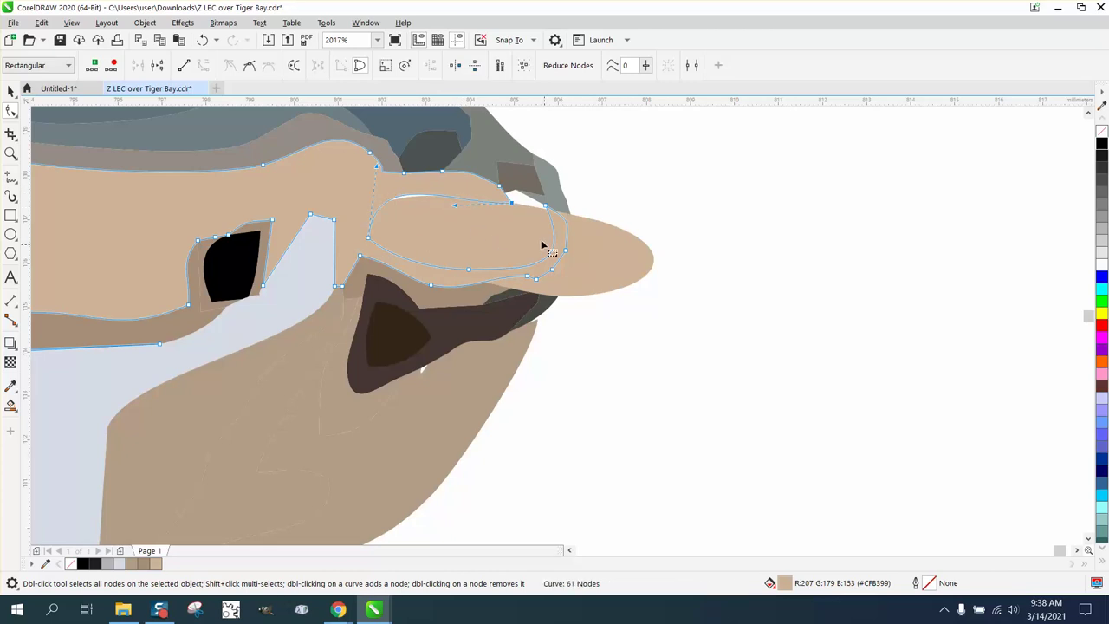
# Step: Stretch the small dark grey shape above the cone down toward it
pyautogui.click(531, 197)
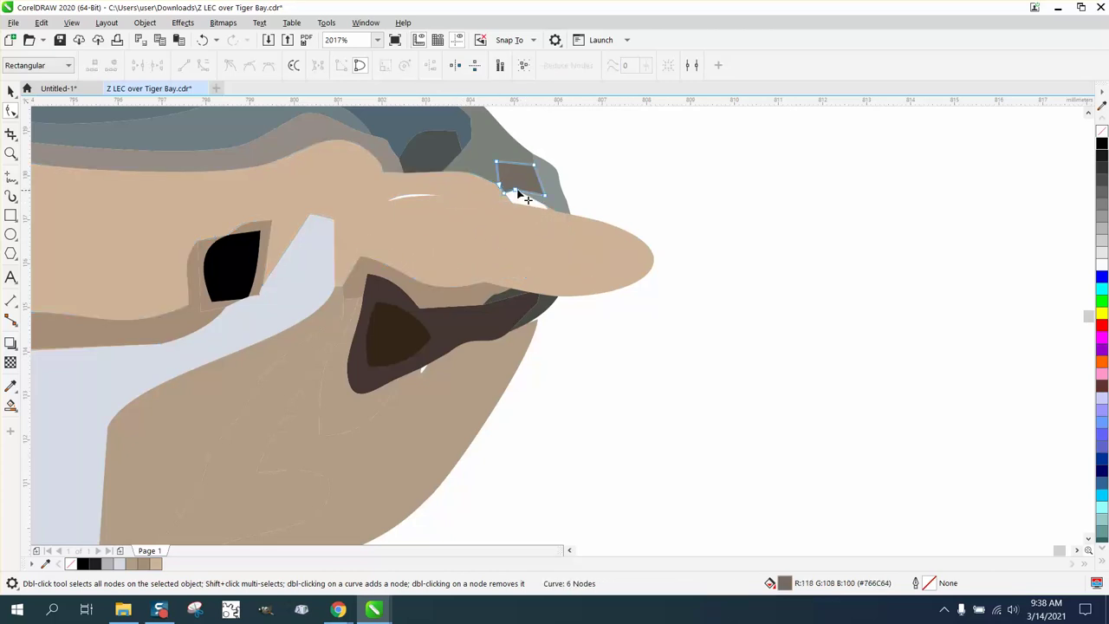
pyautogui.moveTo(516, 192); pyautogui.dragTo(549, 213)
pyautogui.click(414, 201)
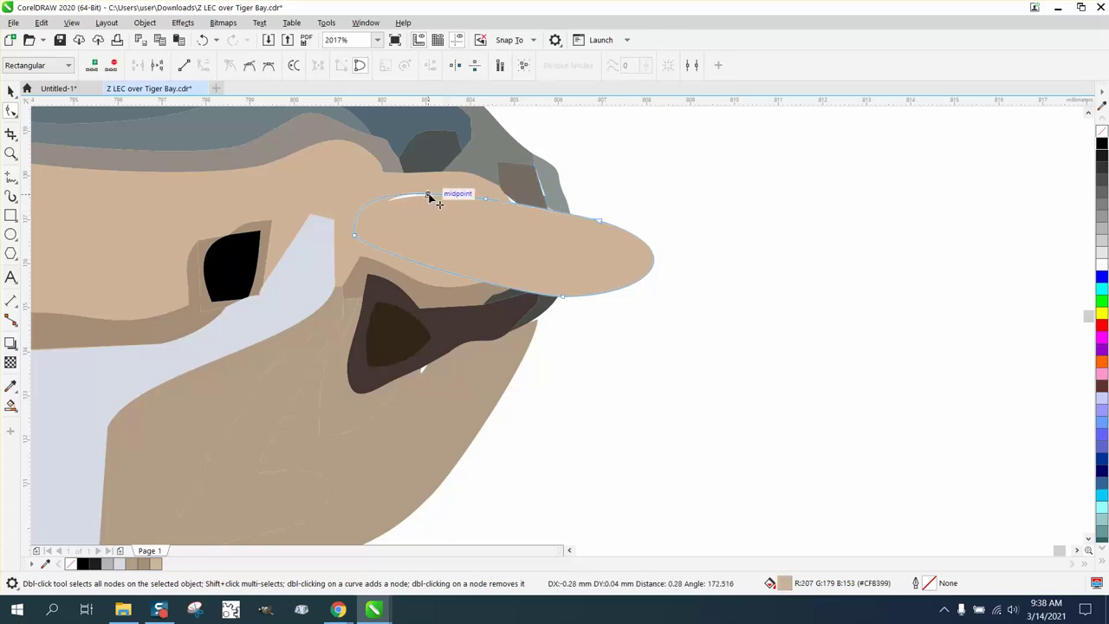
# Step: Select the nose cone curve's nodes and zoom in on the plane's nose
pyautogui.click(428, 193)
pyautogui.scroll(-3, 382, 217)
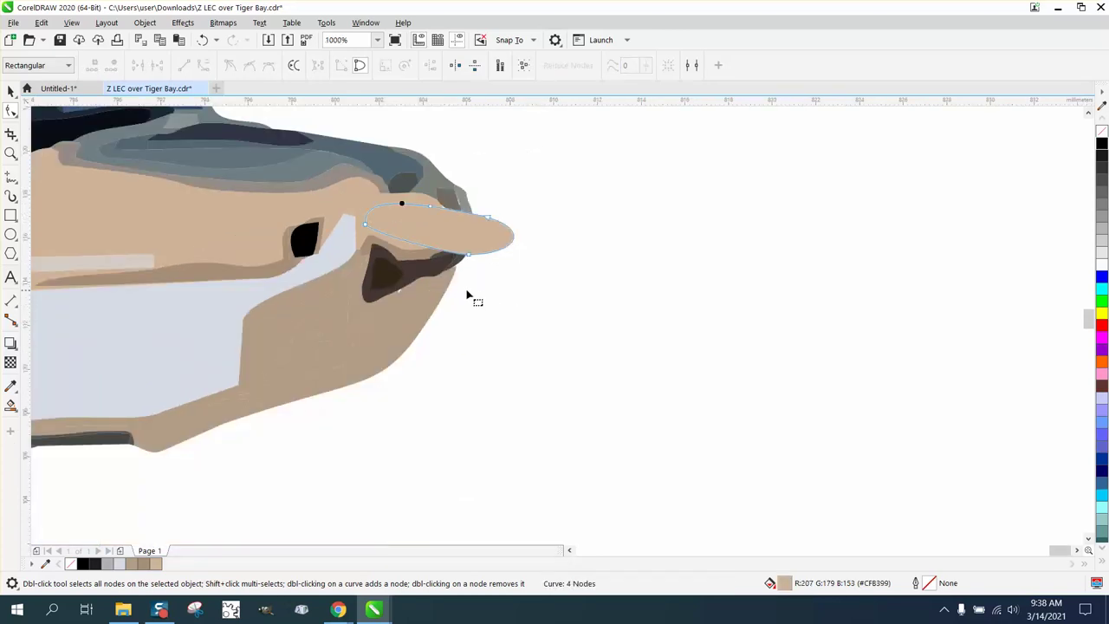
pyautogui.scroll(-2, 458, 290)
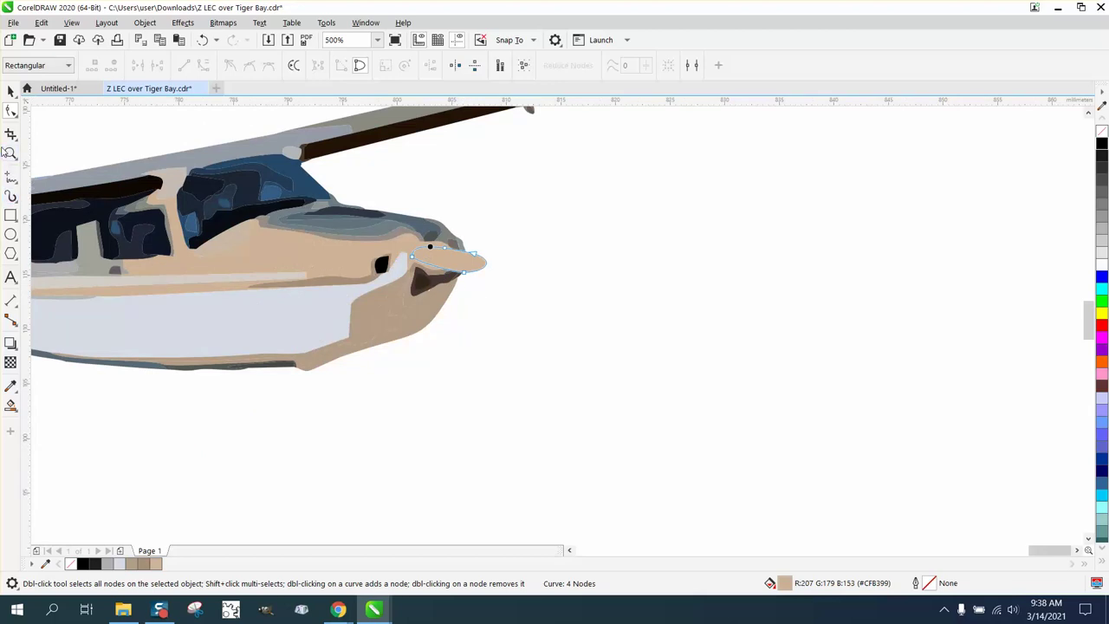
pyautogui.moveTo(502, 295); pyautogui.dragTo(503, 295)
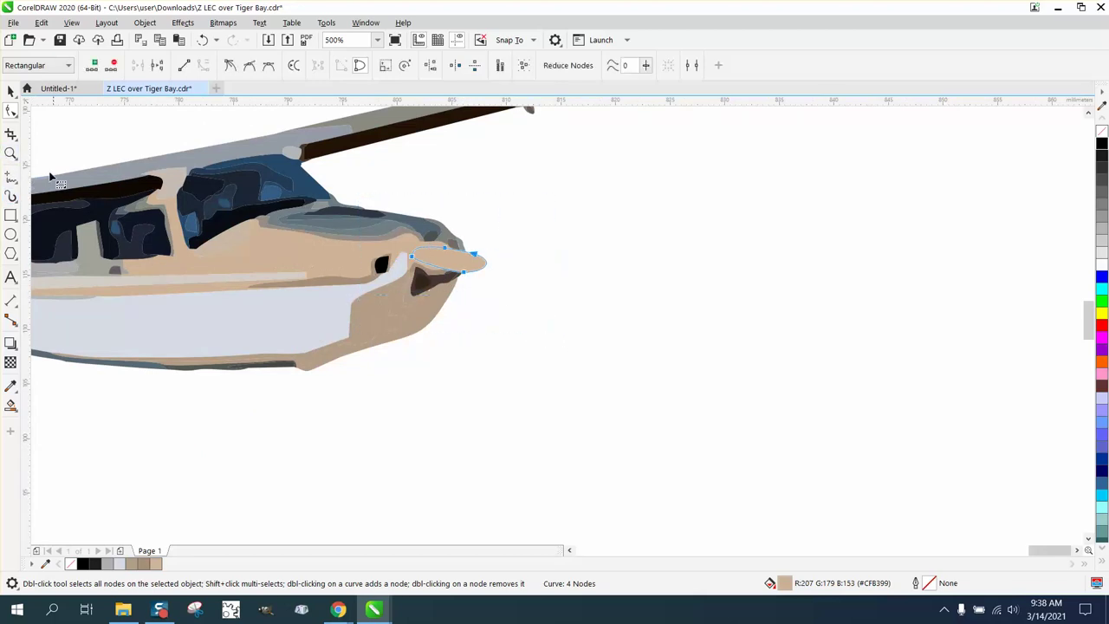
pyautogui.click(10, 153)
pyautogui.click(50, 155)
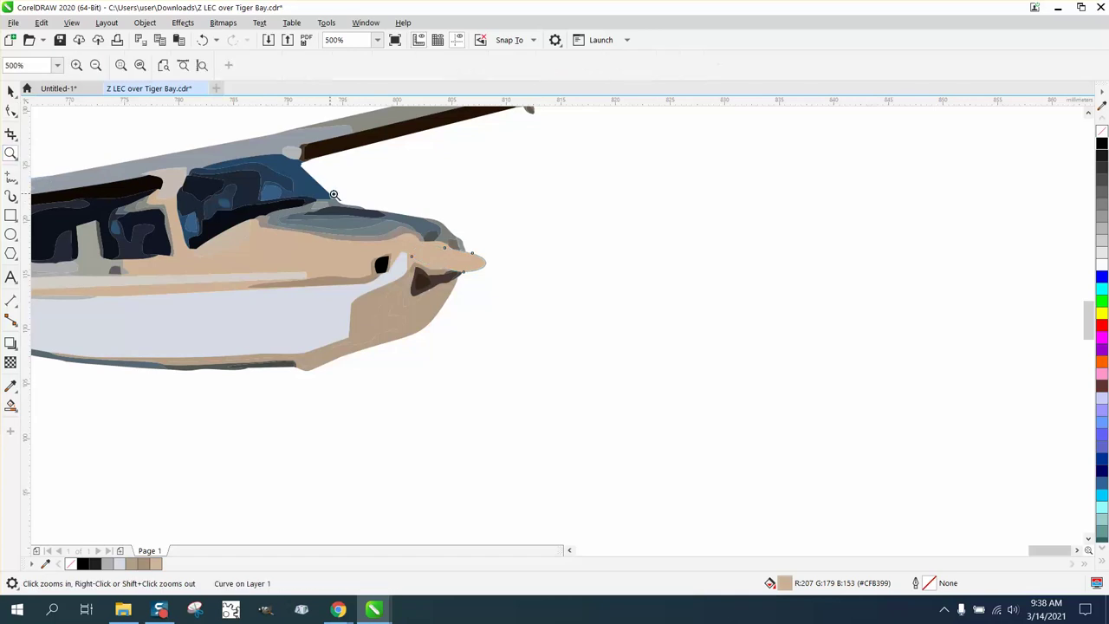
pyautogui.moveTo(616, 365); pyautogui.dragTo(616, 365)
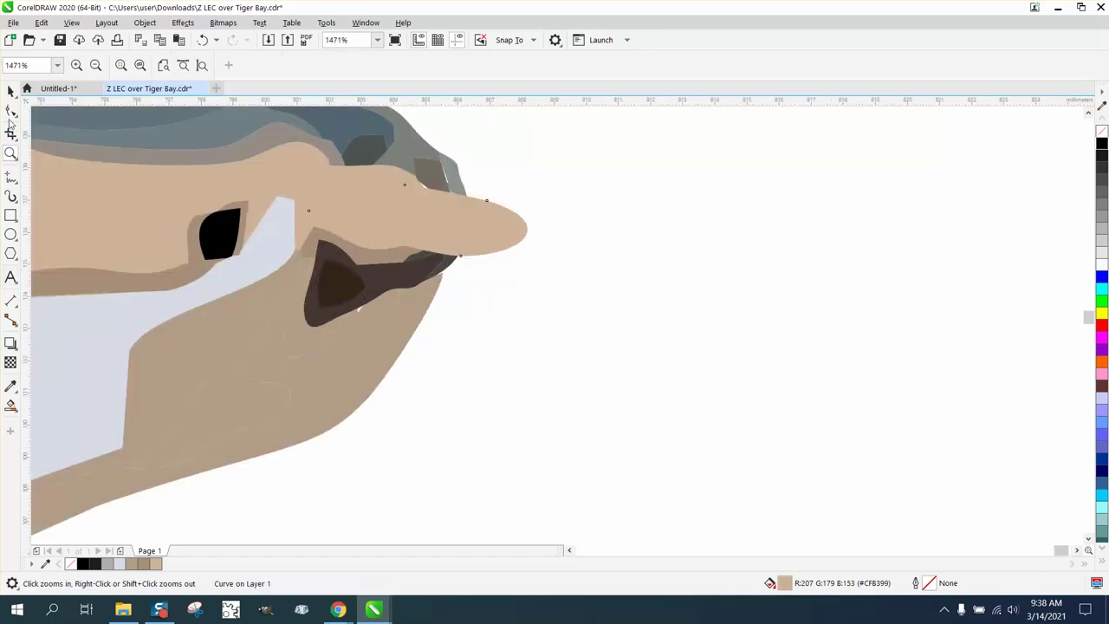
# Step: Drag the cone's lower segment and bottom node down onto the cowling
pyautogui.click(11, 111)
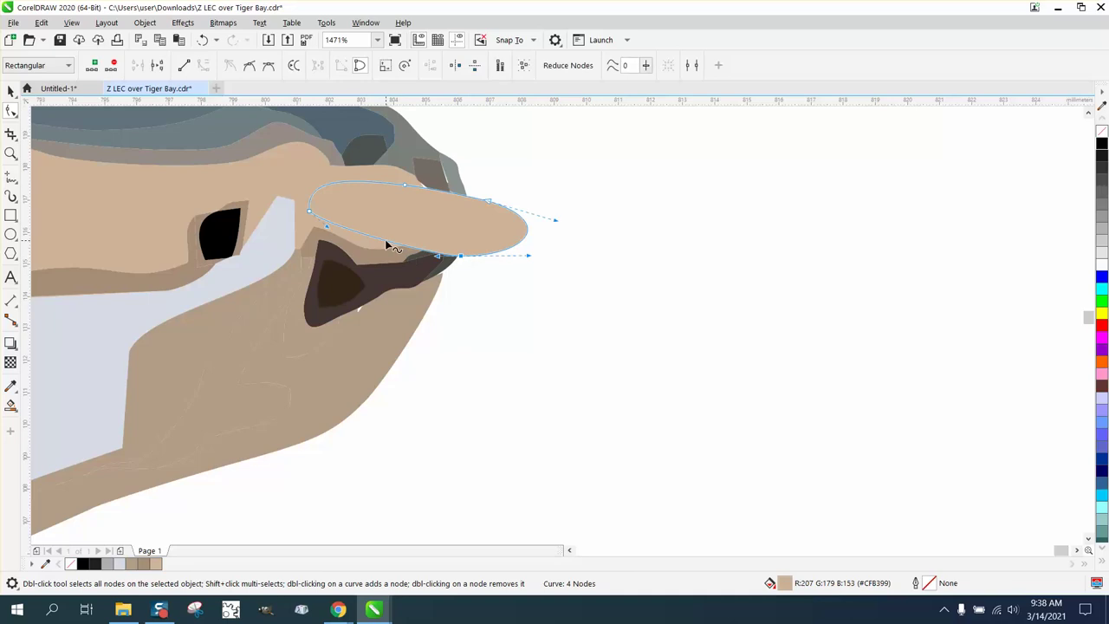
pyautogui.moveTo(389, 243); pyautogui.dragTo(365, 254)
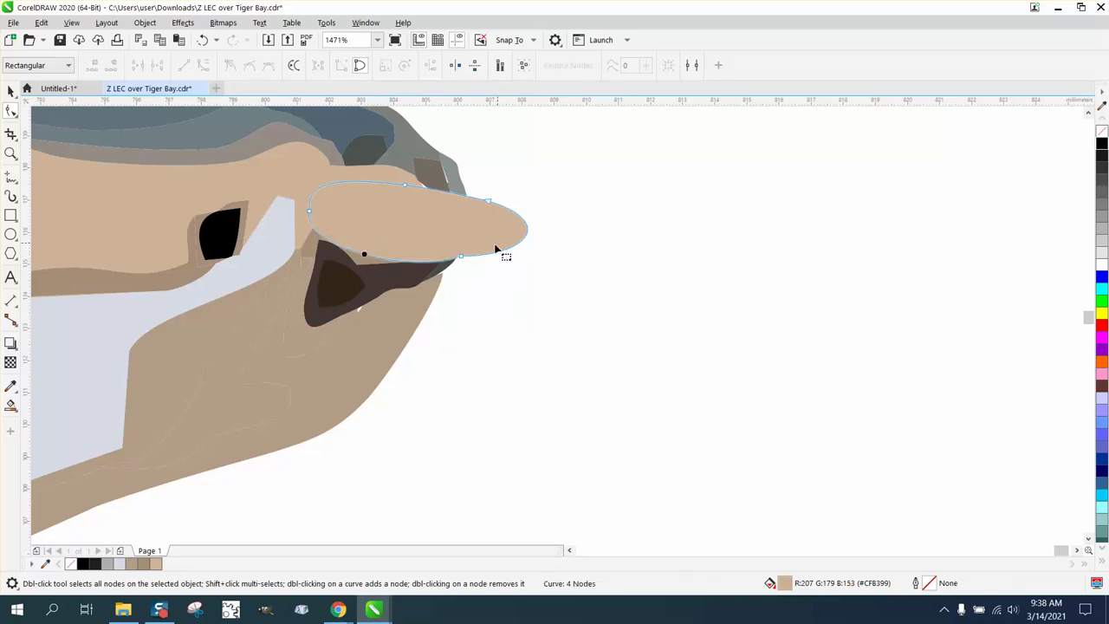
pyautogui.moveTo(464, 260); pyautogui.dragTo(465, 271)
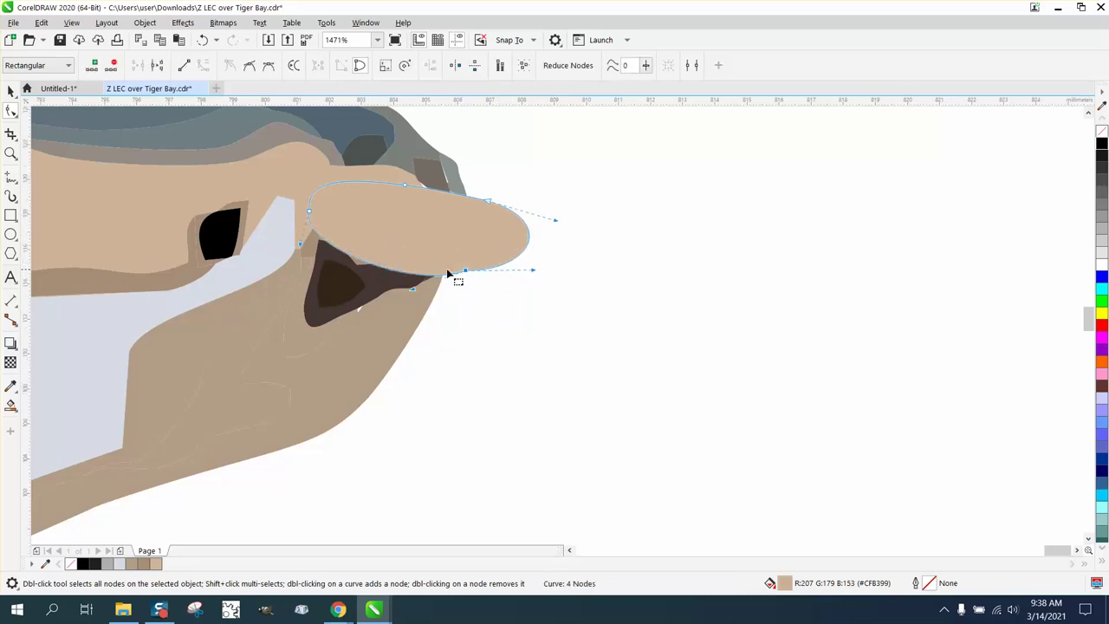
pyautogui.scroll(-5, 527, 277)
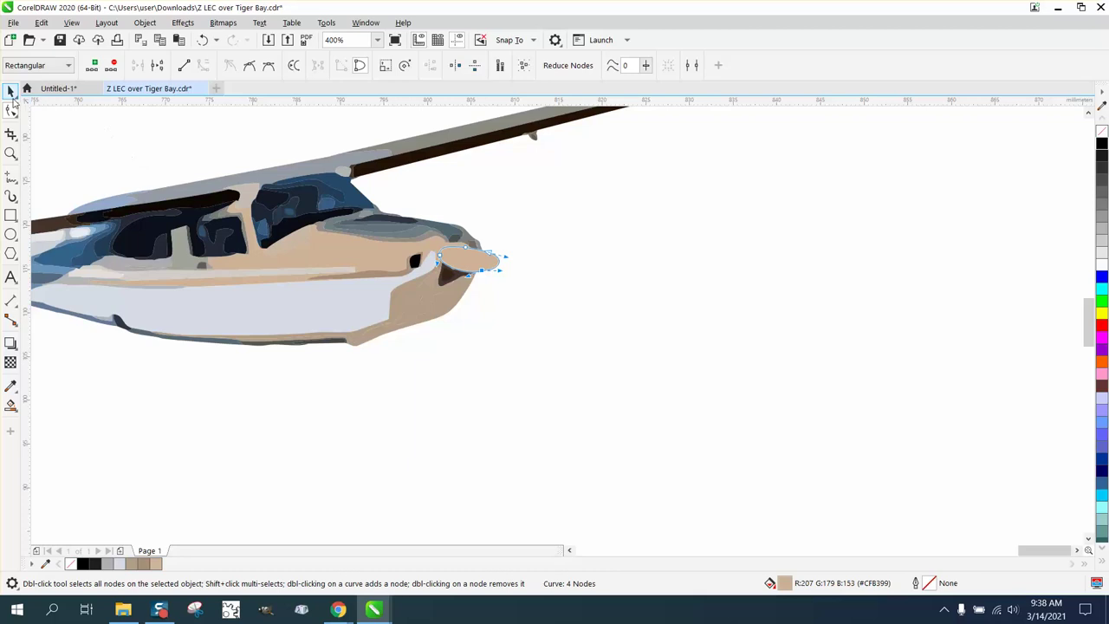
pyautogui.click(11, 92)
pyautogui.scroll(-4, 539, 388)
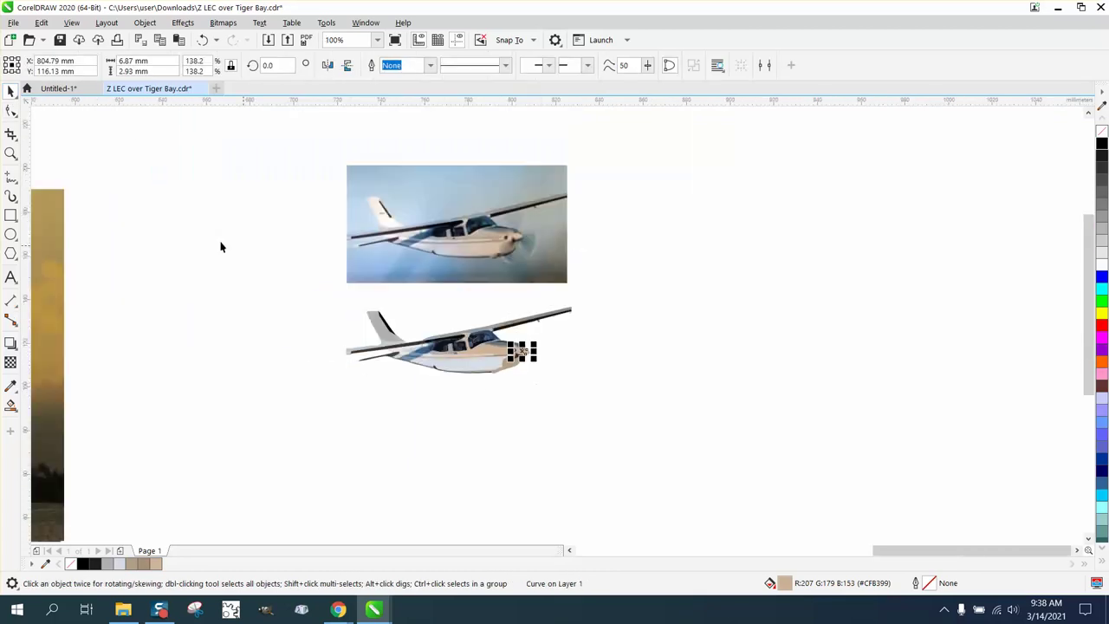
pyautogui.click(21, 154)
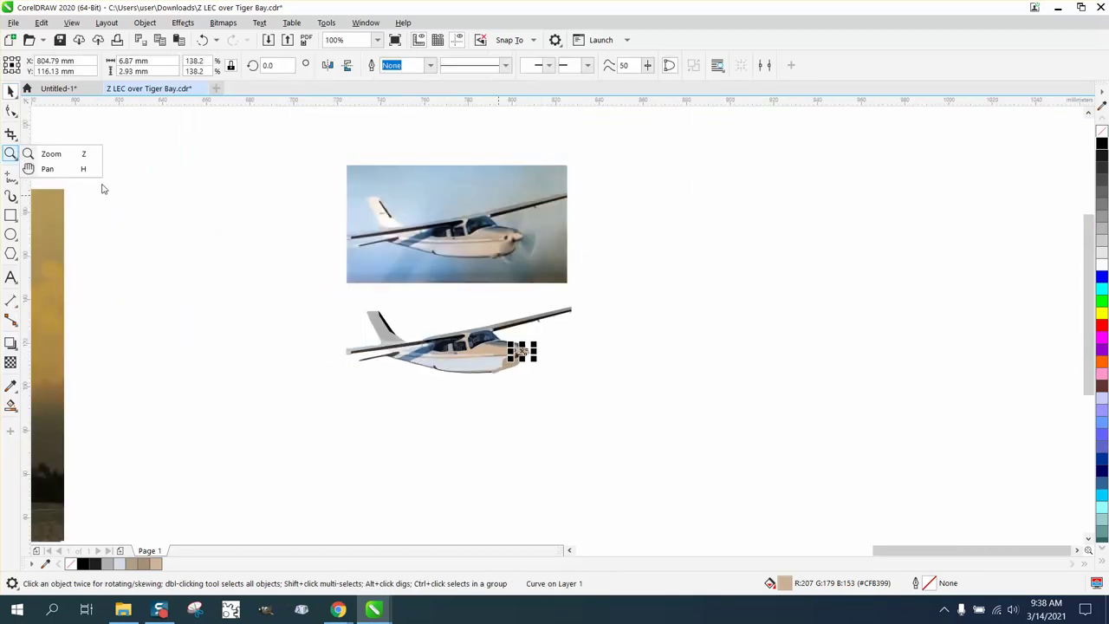
pyautogui.click(50, 153)
pyautogui.moveTo(435, 212); pyautogui.dragTo(567, 274)
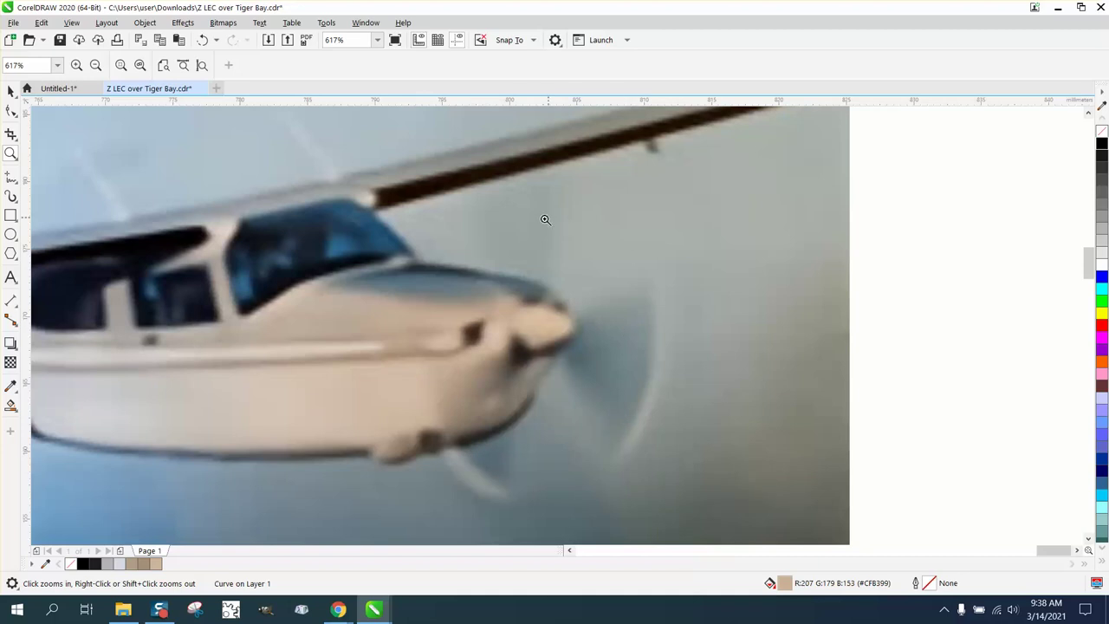
pyautogui.scroll(-3, 347, 267)
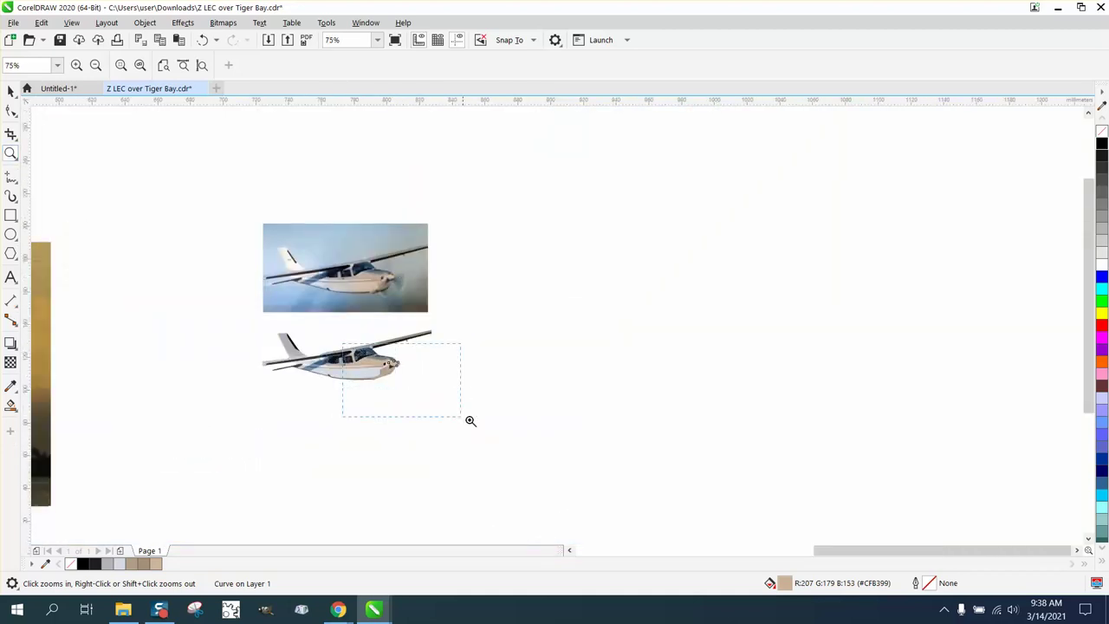
pyautogui.moveTo(470, 420); pyautogui.dragTo(469, 421)
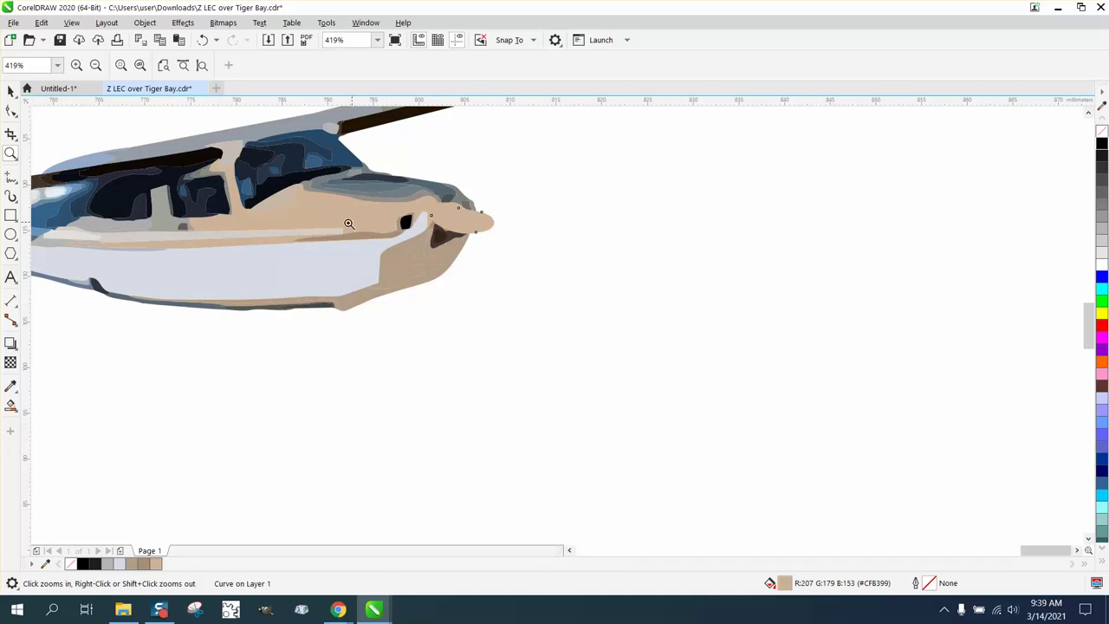
# Step: Zoom in on the fuselage's lower edge and delete the stray dark sliver's nodes
pyautogui.moveTo(223, 288); pyautogui.dragTo(469, 346)
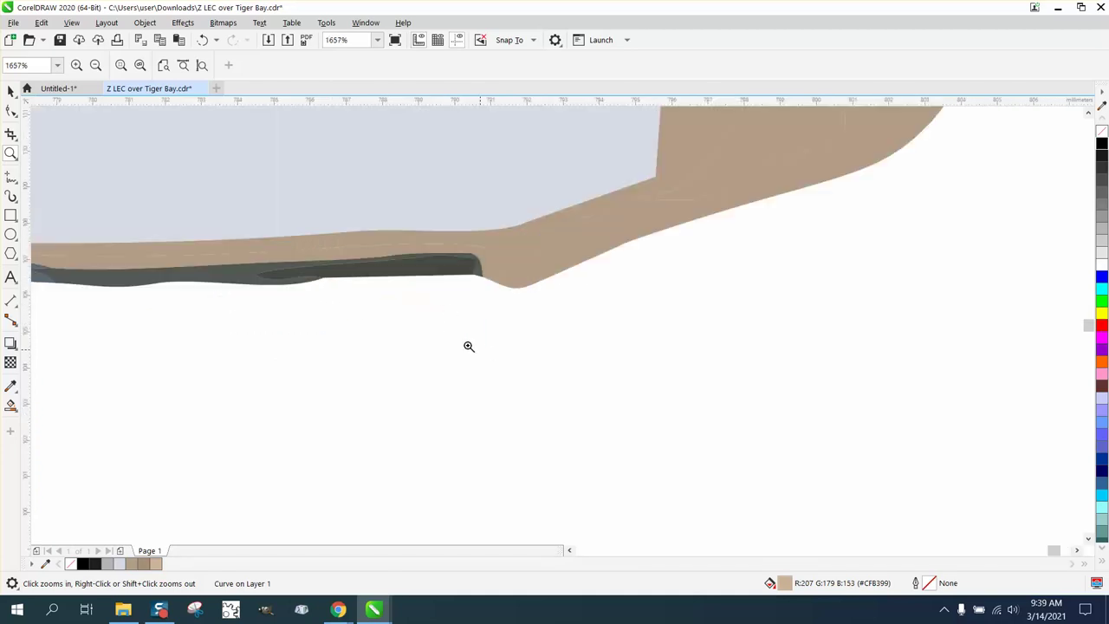
pyautogui.click(10, 110)
pyautogui.click(471, 259)
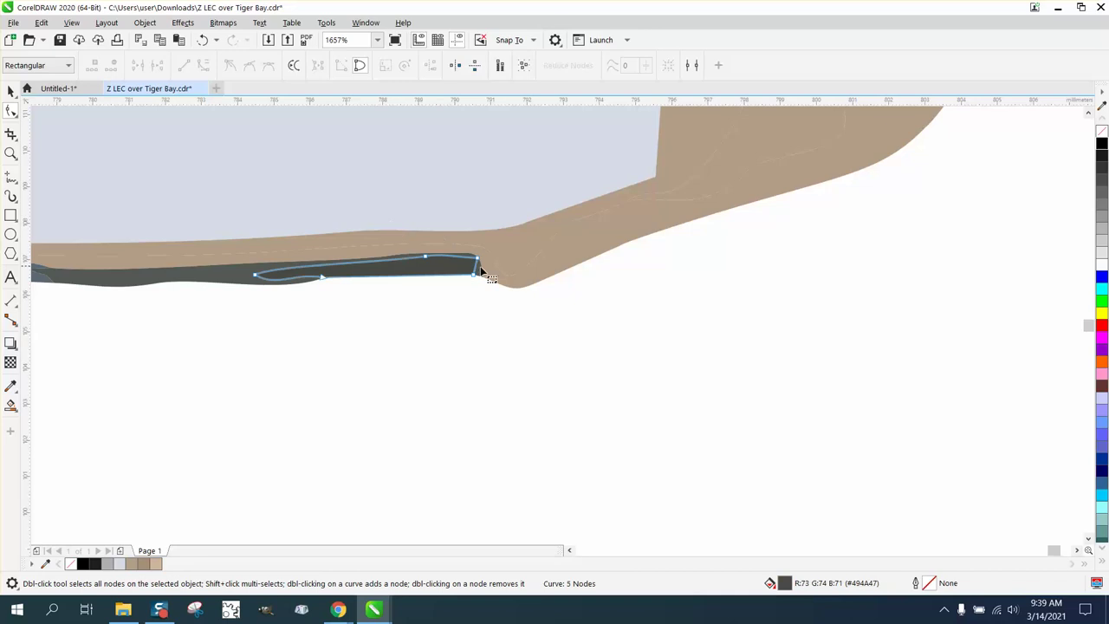
pyautogui.moveTo(495, 230); pyautogui.dragTo(216, 333)
pyautogui.press('Delete')
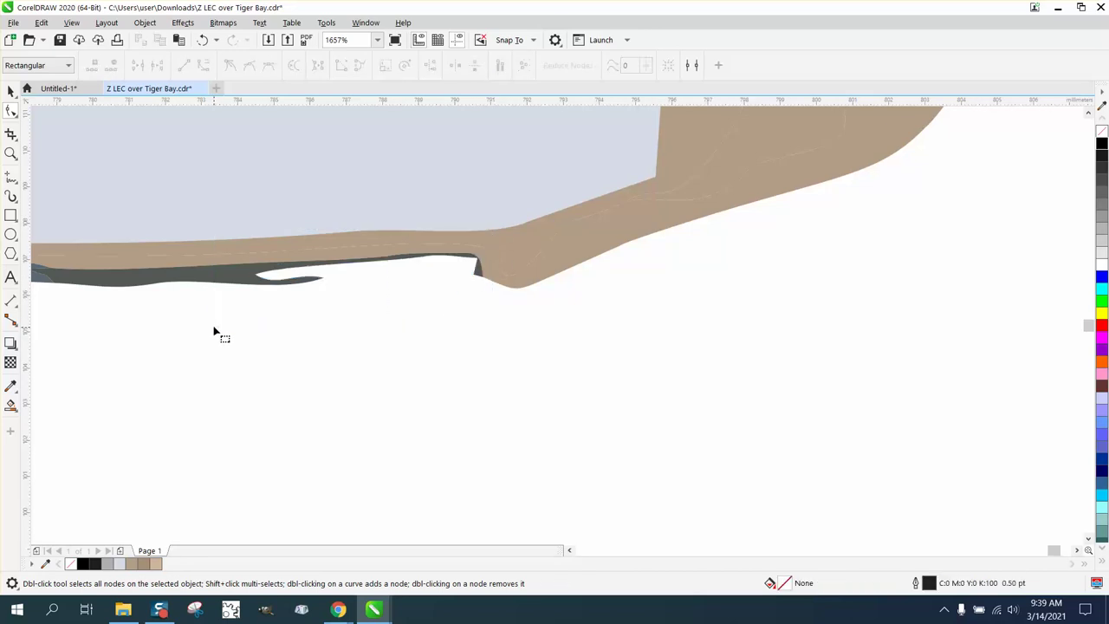
# Step: Delete the remaining dark belly curve's extra nodes, leaving a smooth four-node shape
pyautogui.click(289, 282)
pyautogui.moveTo(481, 232); pyautogui.dragTo(251, 315)
pyautogui.press('Delete')
pyautogui.scroll(-5, 219, 290)
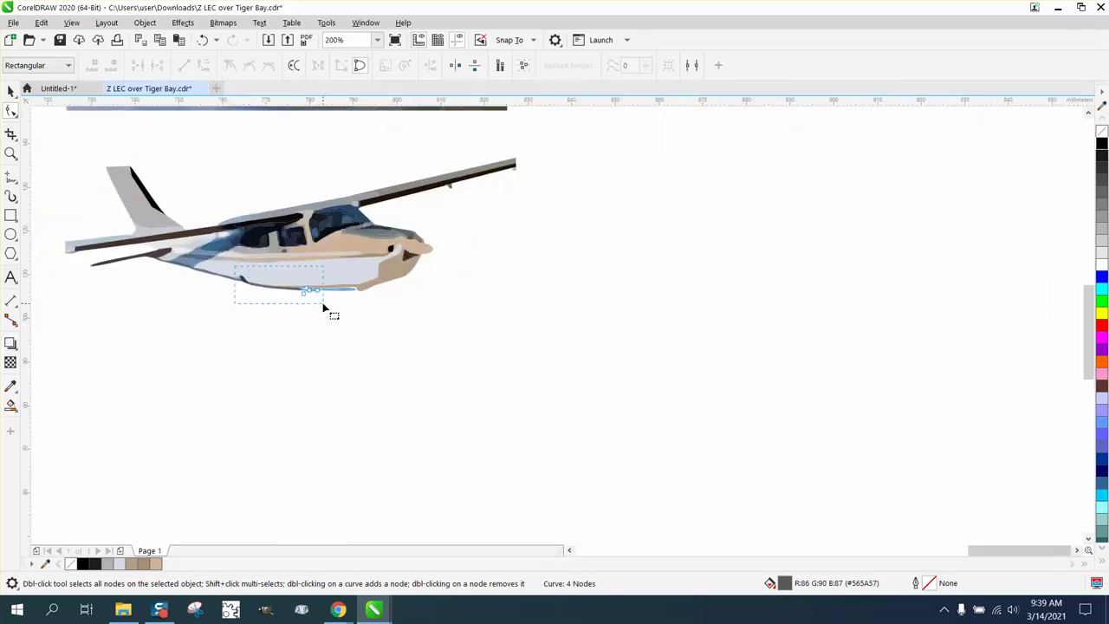
pyautogui.click(334, 311)
# Step: Compare the reference plane's belly, then zoom in on the drawn plane's belly stripe
pyautogui.click(11, 153)
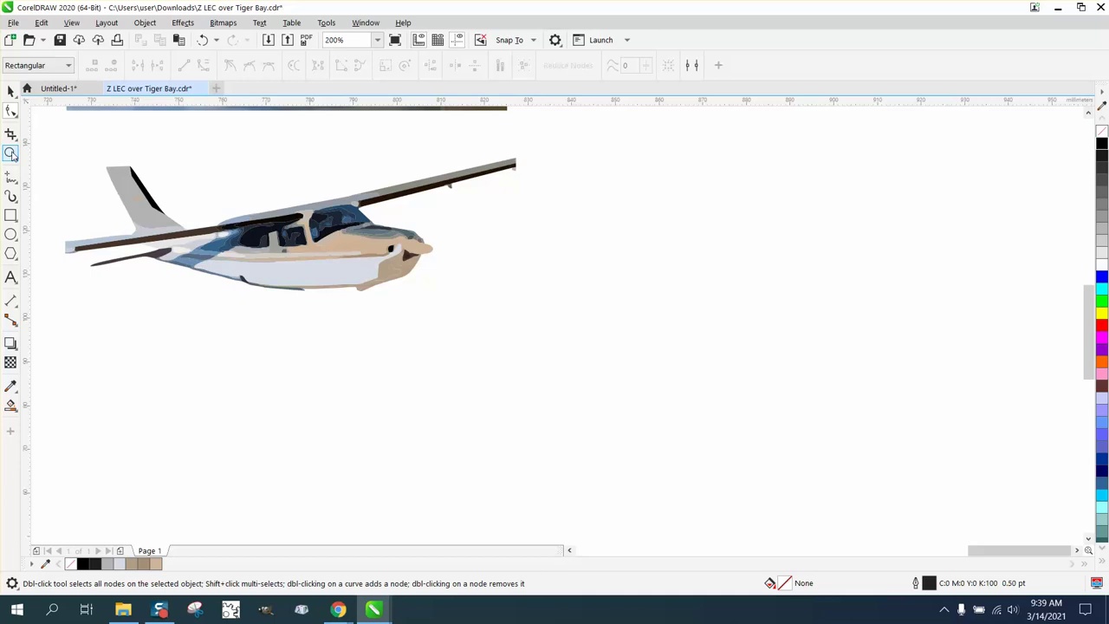
pyautogui.rightClick(387, 210)
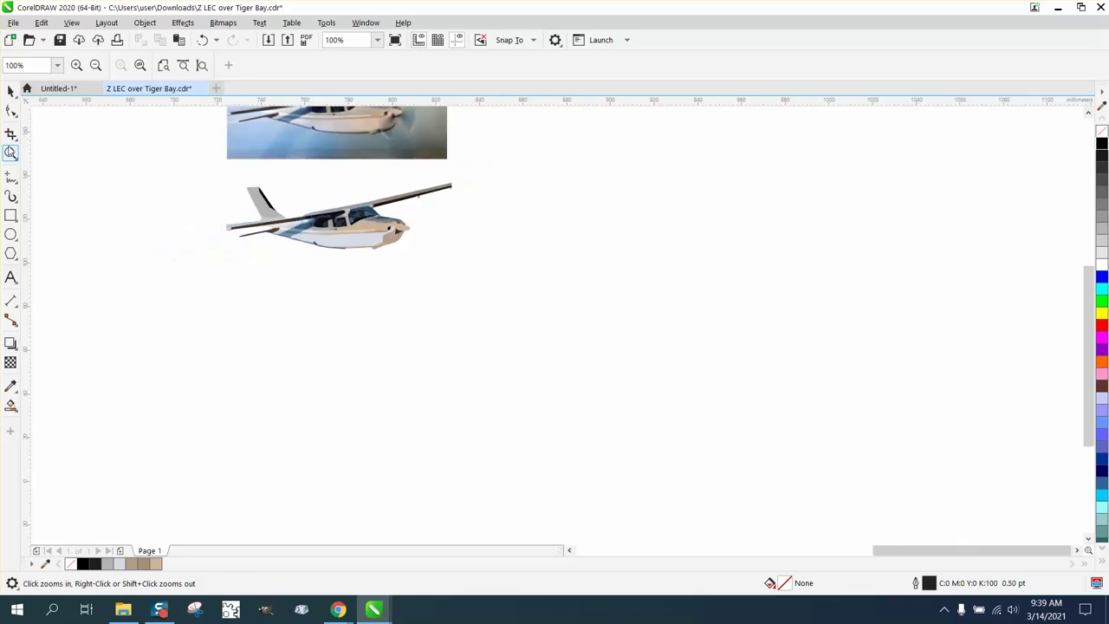
pyautogui.moveTo(299, 129); pyautogui.dragTo(419, 154)
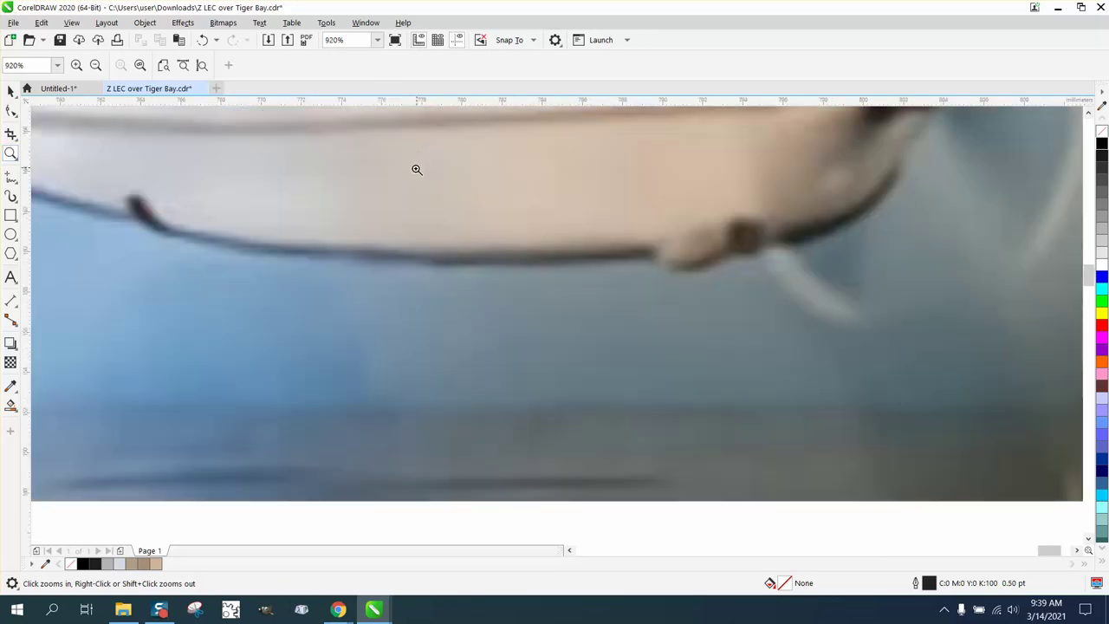
pyautogui.rightClick(407, 183)
pyautogui.moveTo(374, 307); pyautogui.dragTo(542, 376)
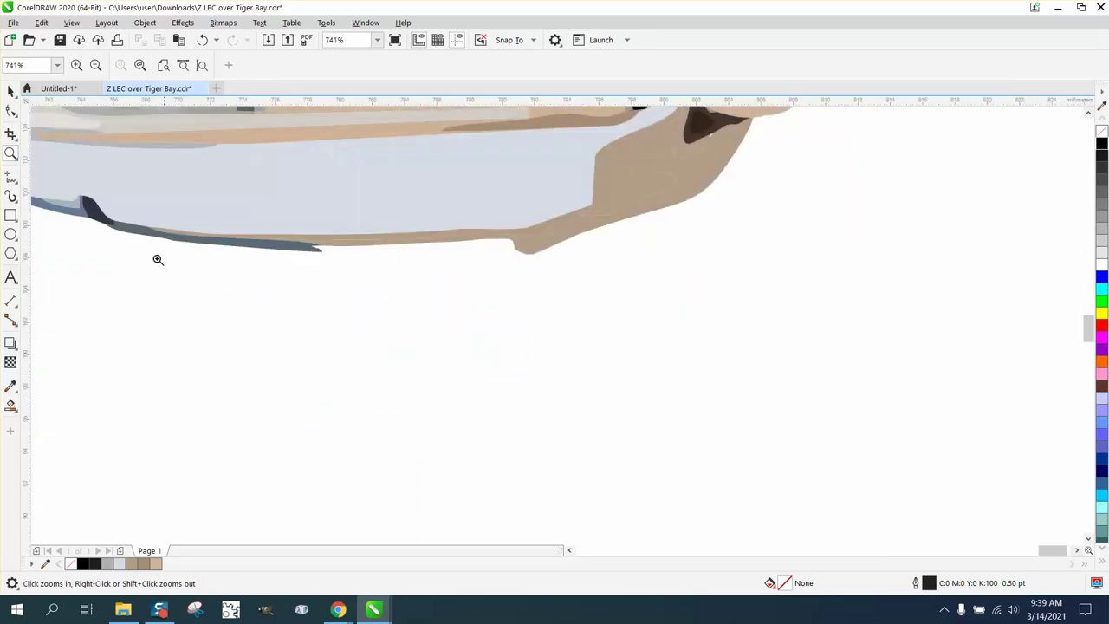
# Step: Drag the grey belly stripe's end nodes forward so it reaches the tan nose
pyautogui.press('F10')
pyautogui.click(312, 249)
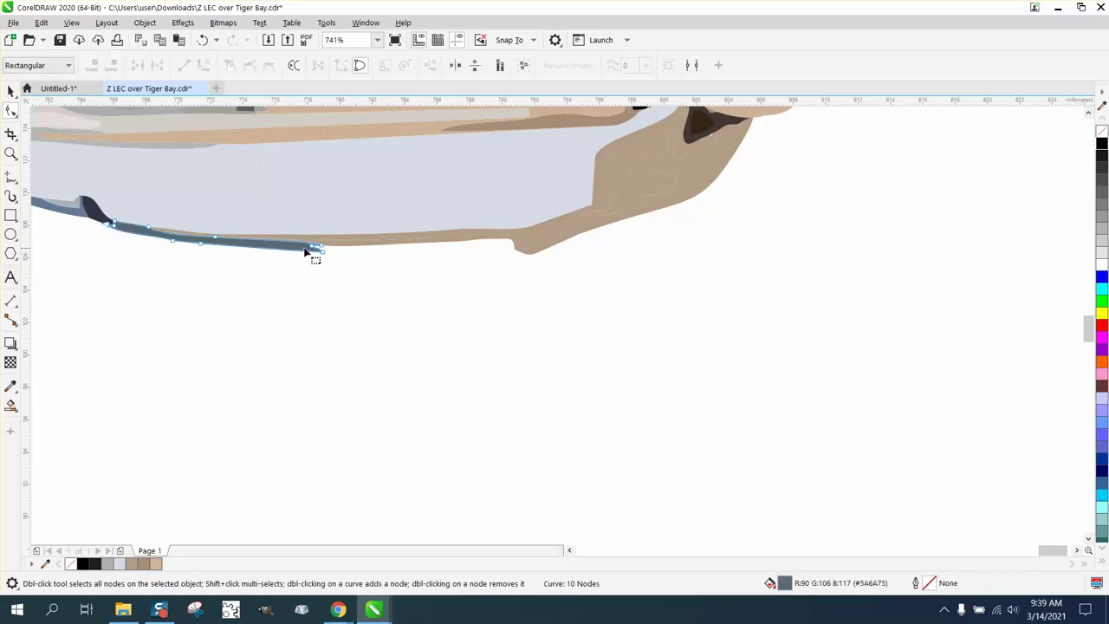
pyautogui.moveTo(322, 253); pyautogui.dragTo(529, 252)
pyautogui.moveTo(330, 250); pyautogui.dragTo(527, 244)
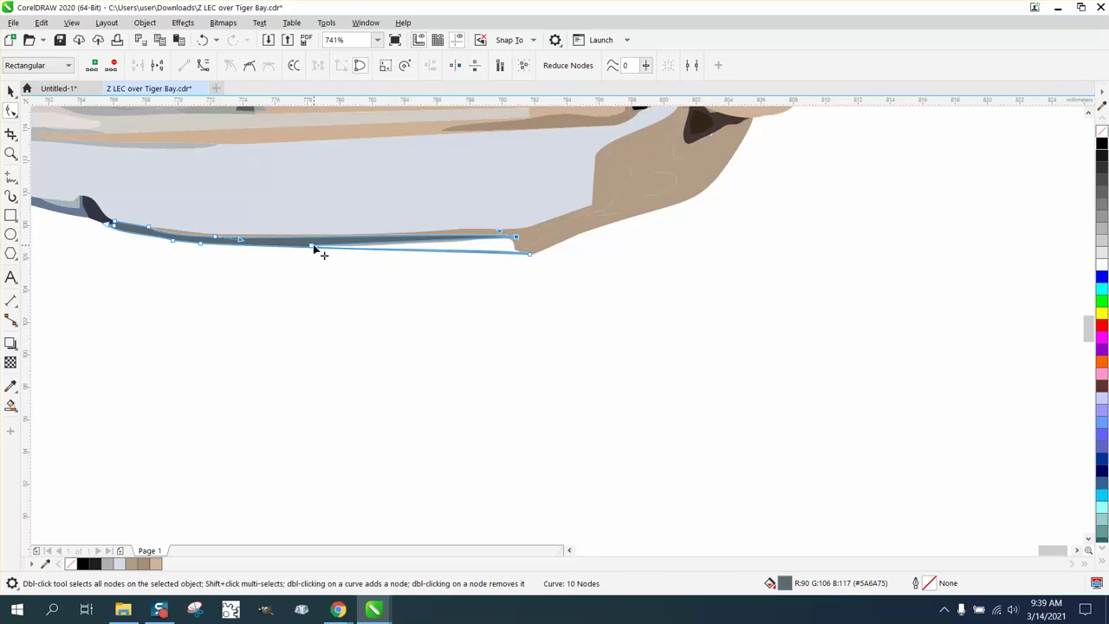
pyautogui.moveTo(315, 248); pyautogui.dragTo(523, 251)
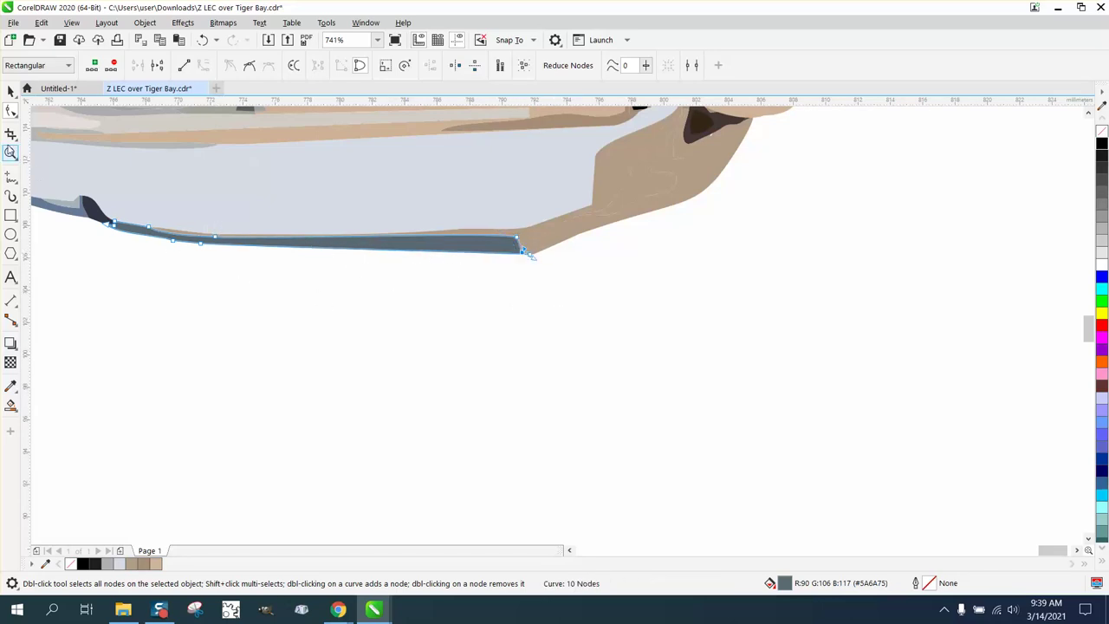
# Step: Delete two nodes to smooth the stripe's edge, then zoom out to 200%
pyautogui.click(10, 152)
pyautogui.moveTo(267, 286); pyautogui.dragTo(271, 288)
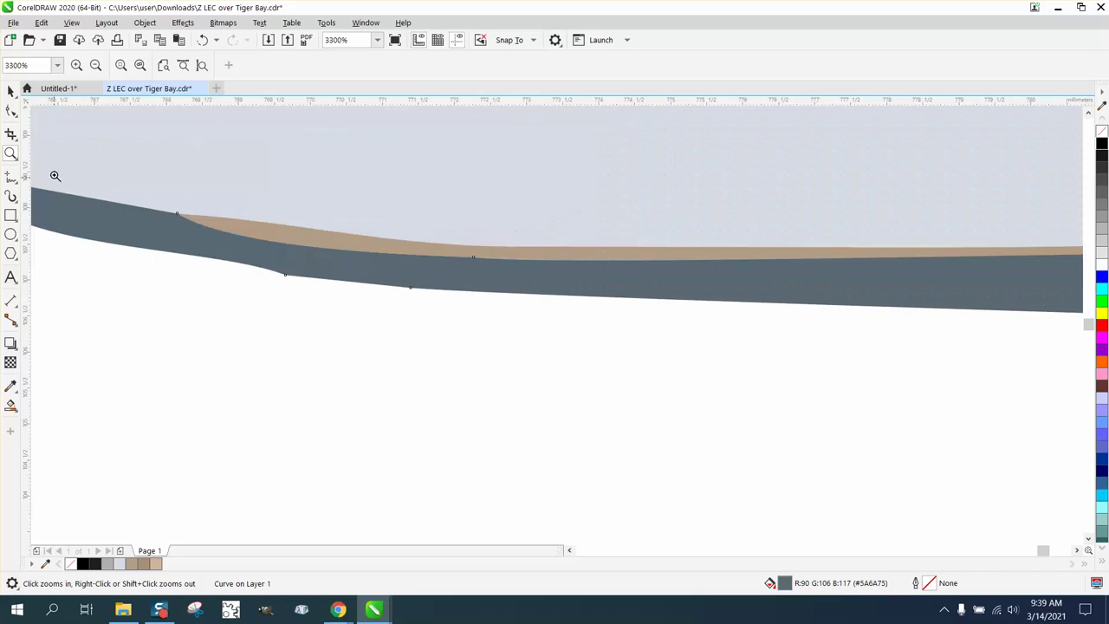
pyautogui.click(10, 111)
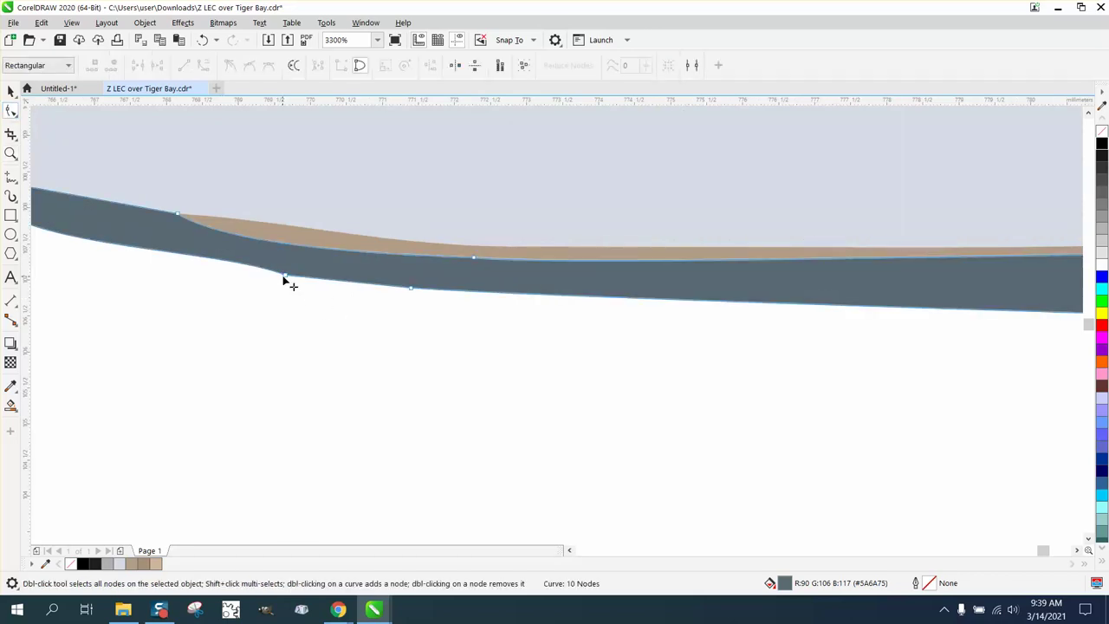
pyautogui.doubleClick(285, 276)
pyautogui.doubleClick(411, 289)
pyautogui.scroll(-1, 398, 345)
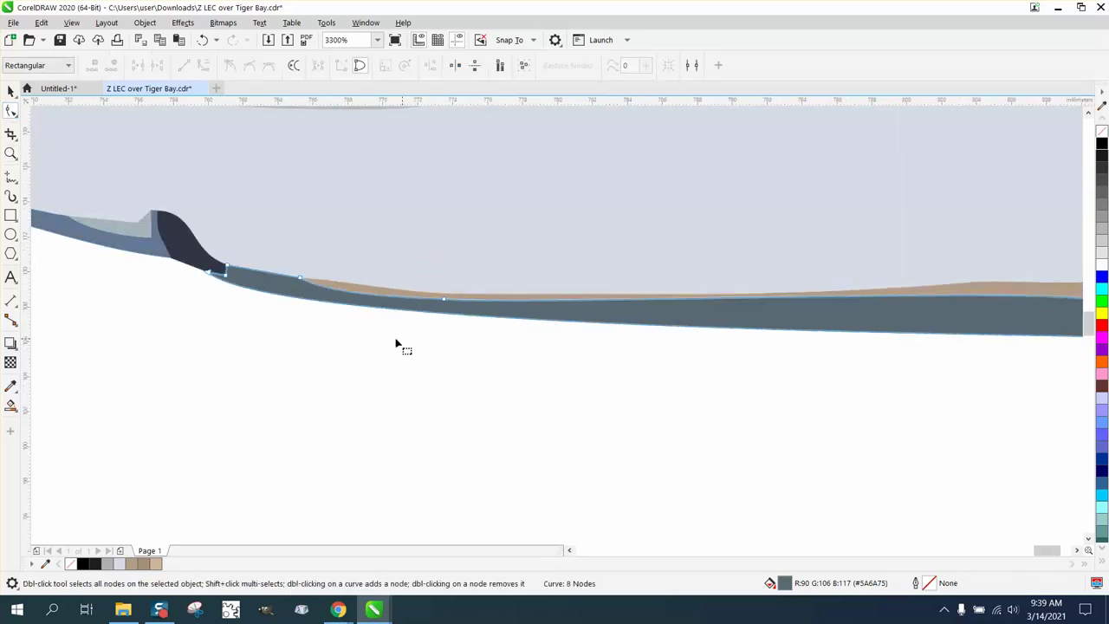
pyautogui.scroll(-2, 398, 345)
pyautogui.scroll(-1, 411, 352)
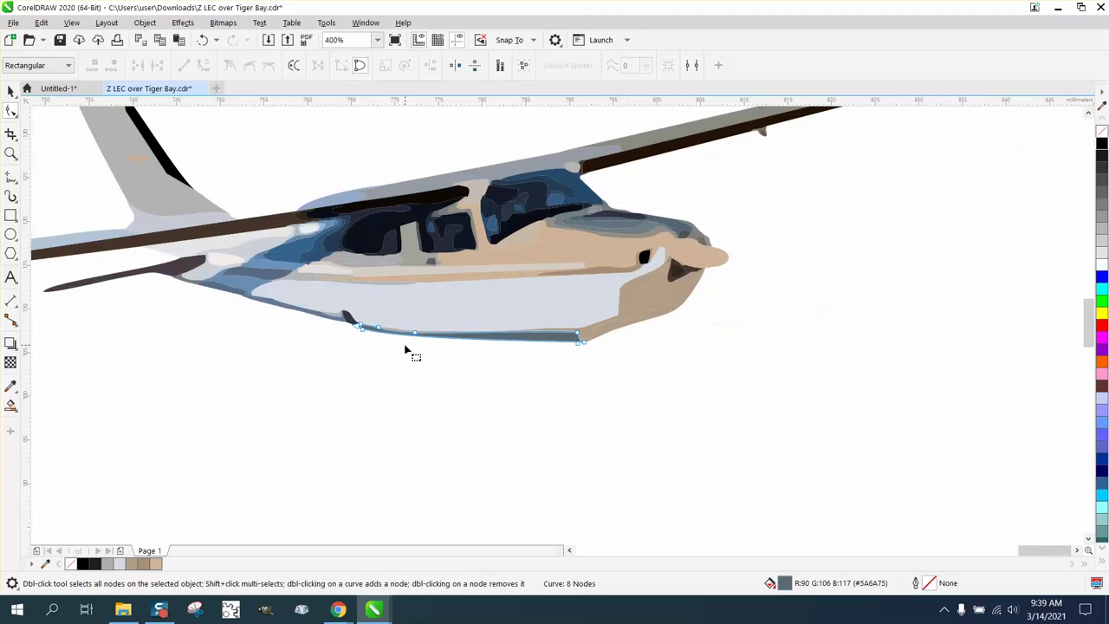
pyautogui.scroll(-1, 407, 350)
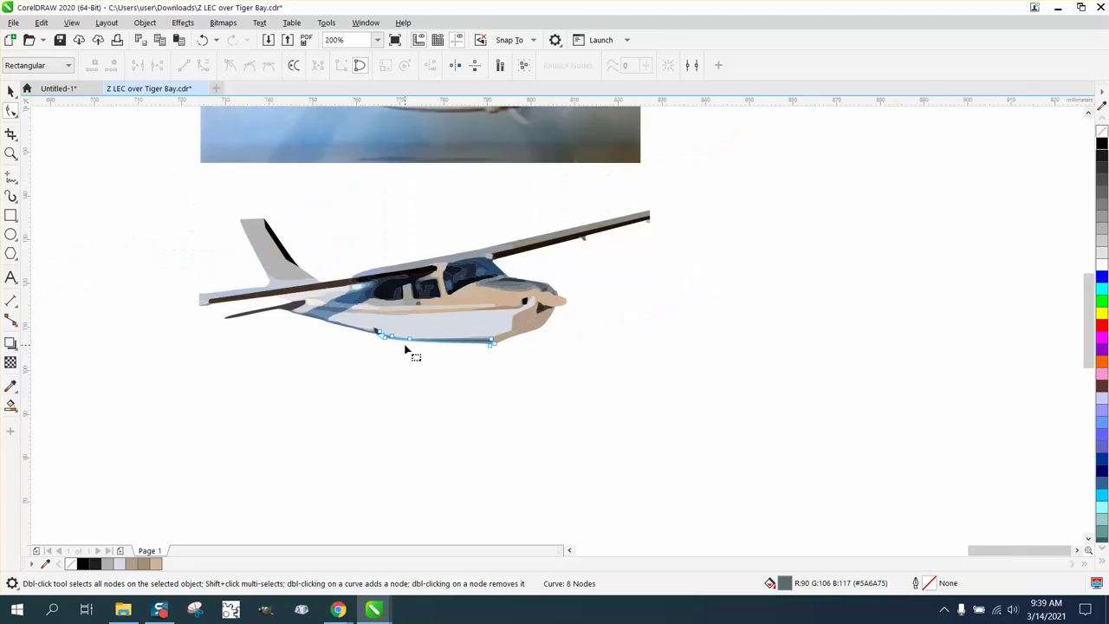